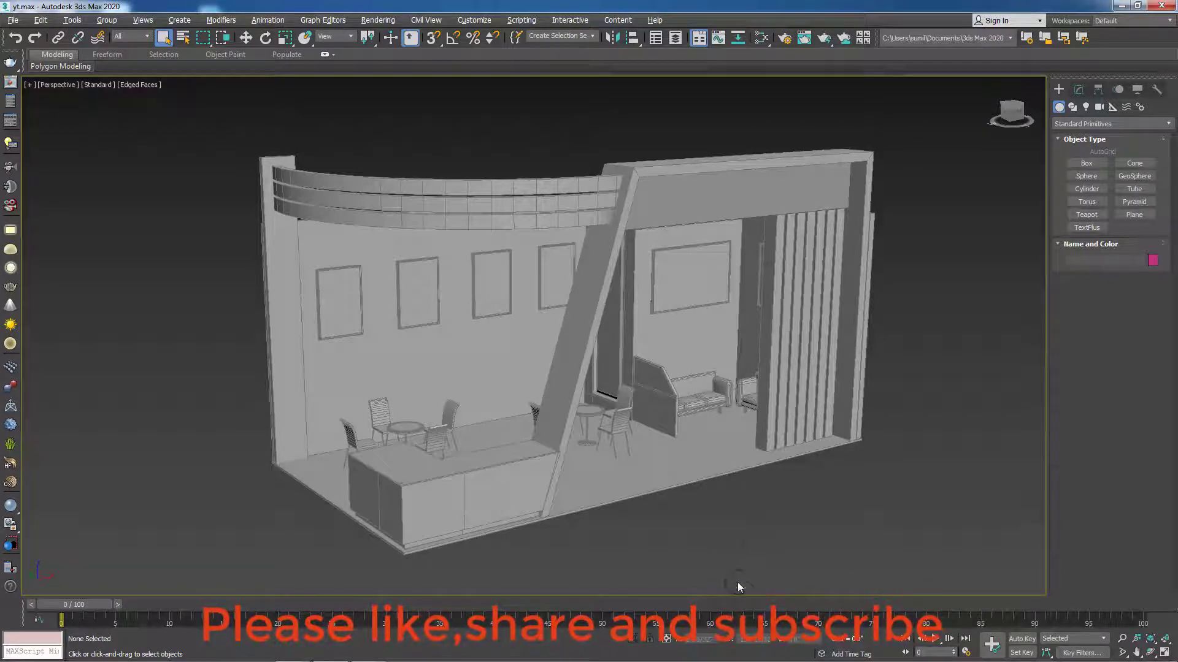
- Recentre the booth view and review the rendered booth reference image in Photo Viewer
middle_drag(737, 588, 761, 552)
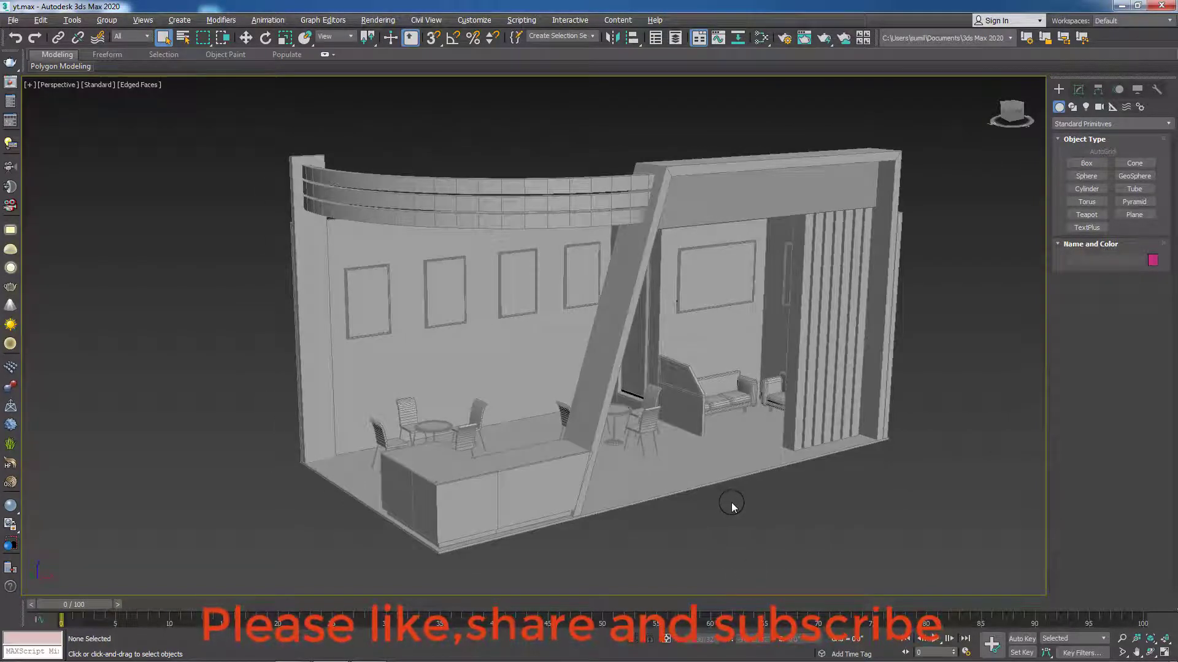
middle_drag(733, 507, 722, 520)
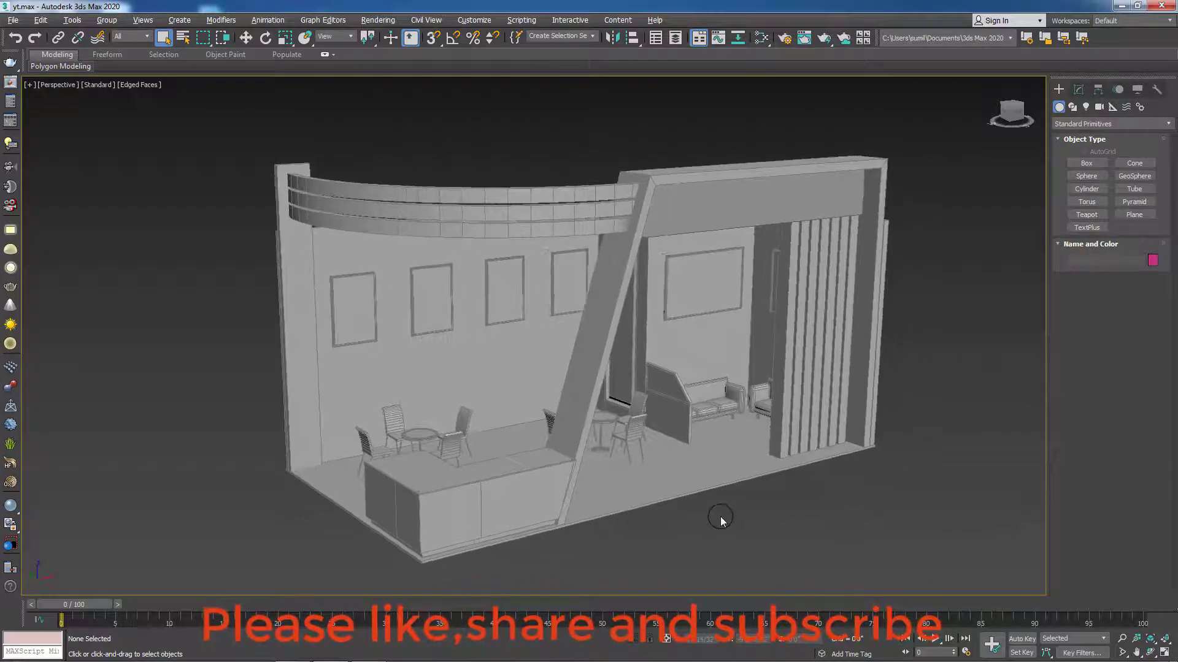
mouse_move(699, 517)
middle_down()
mouse_move(634, 511)
mouse_move(717, 538)
mouse_move(705, 516)
middle_up()
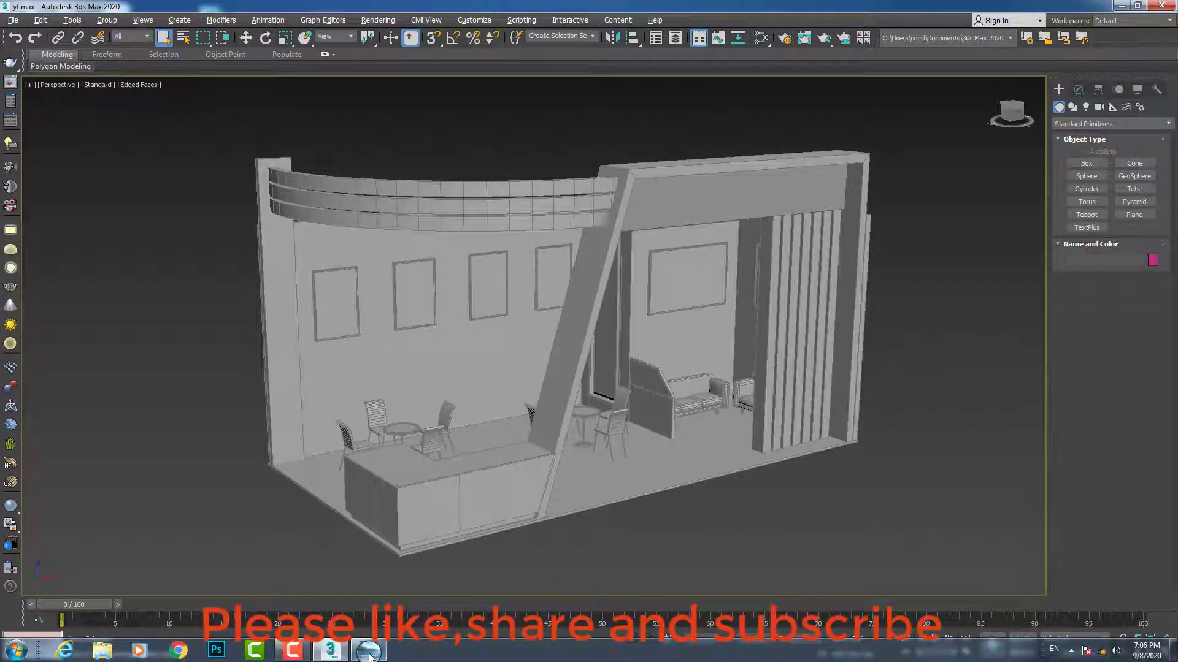
click(369, 653)
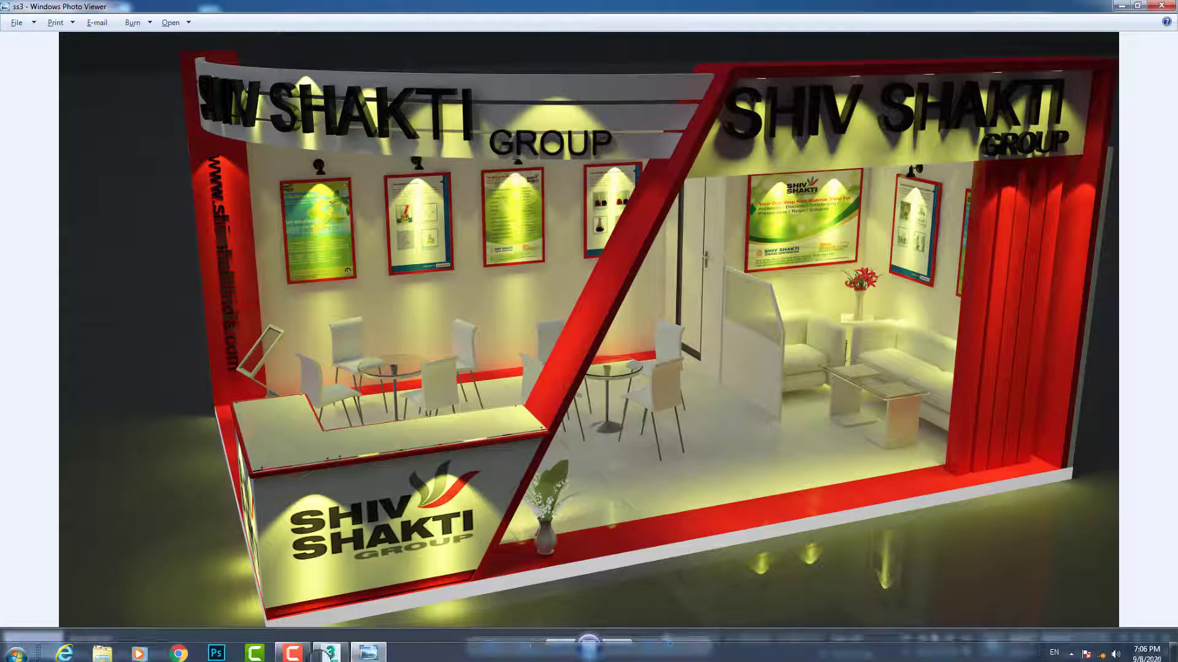
mouse_move(329, 650)
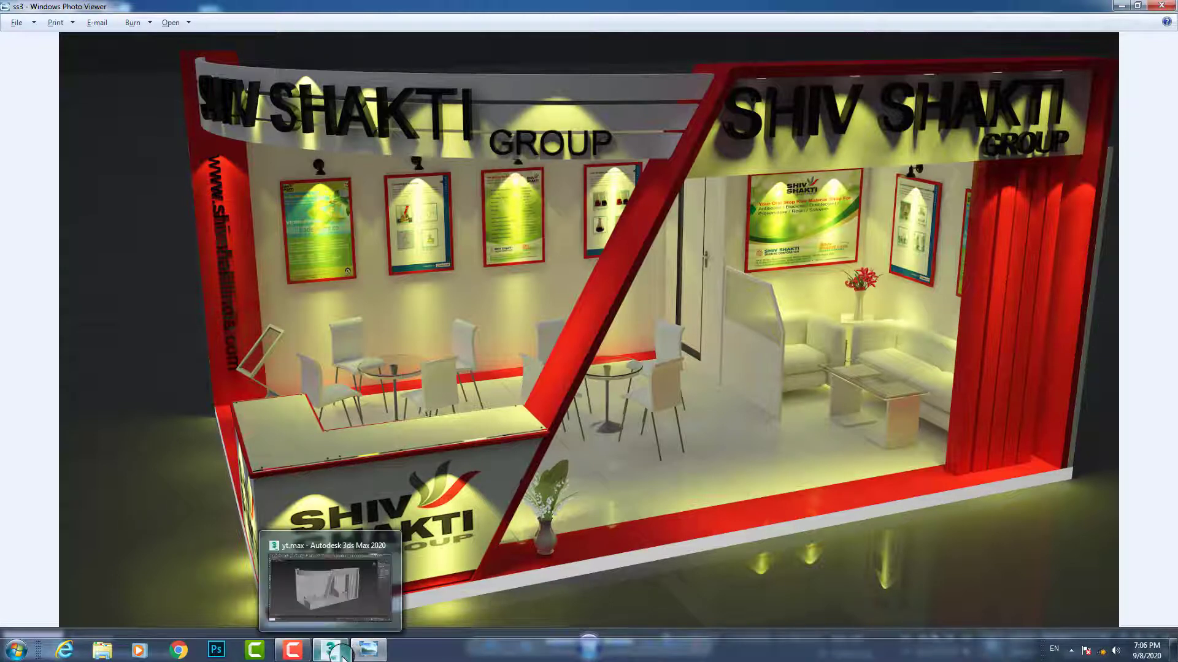
- Return to 3ds Max and select the booth's floor slab
click(339, 653)
click(721, 443)
scroll(722, 529, up, 5)
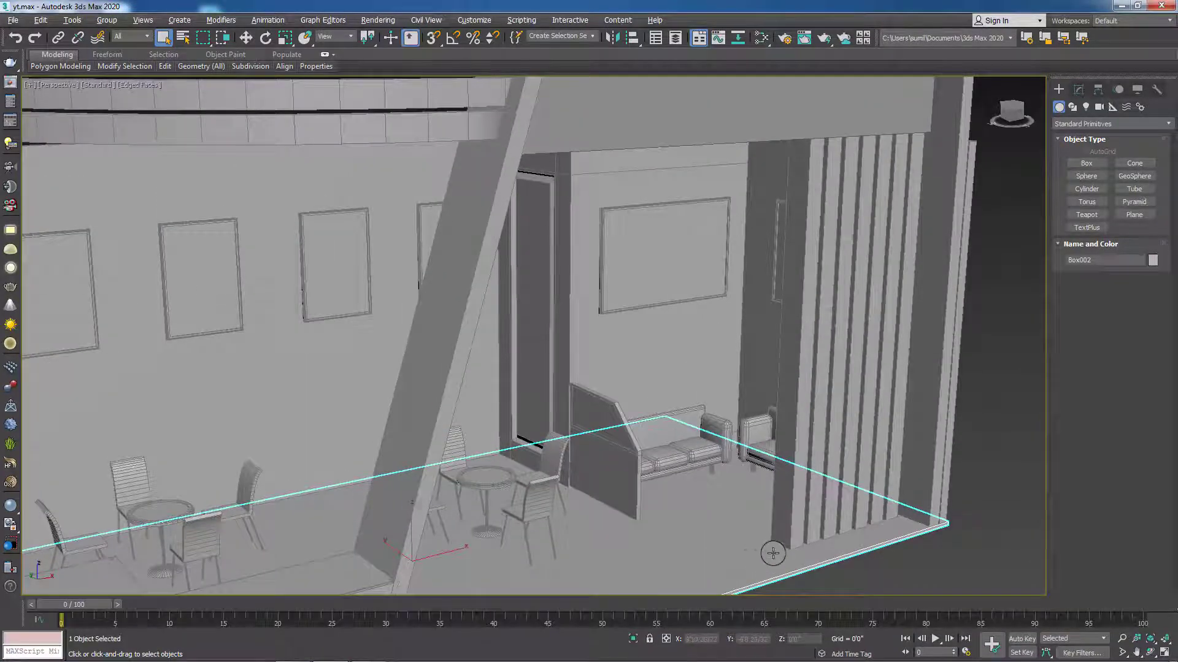
- Switch to the Left view in wireframe, framed on the booth
key(l)
middle_drag(681, 439, 710, 565)
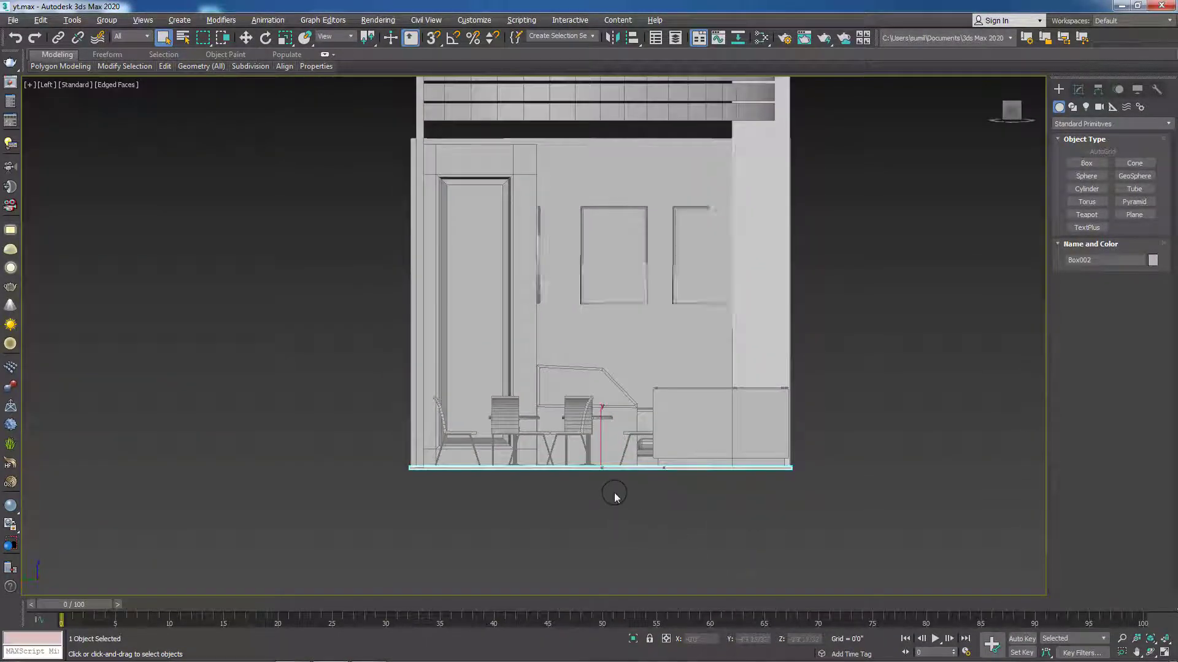
scroll(616, 493, up, 2)
mouse_move(624, 514)
middle_down()
mouse_move(618, 559)
mouse_move(599, 576)
mouse_move(664, 595)
mouse_move(613, 581)
mouse_move(655, 590)
middle_up()
key(F3)
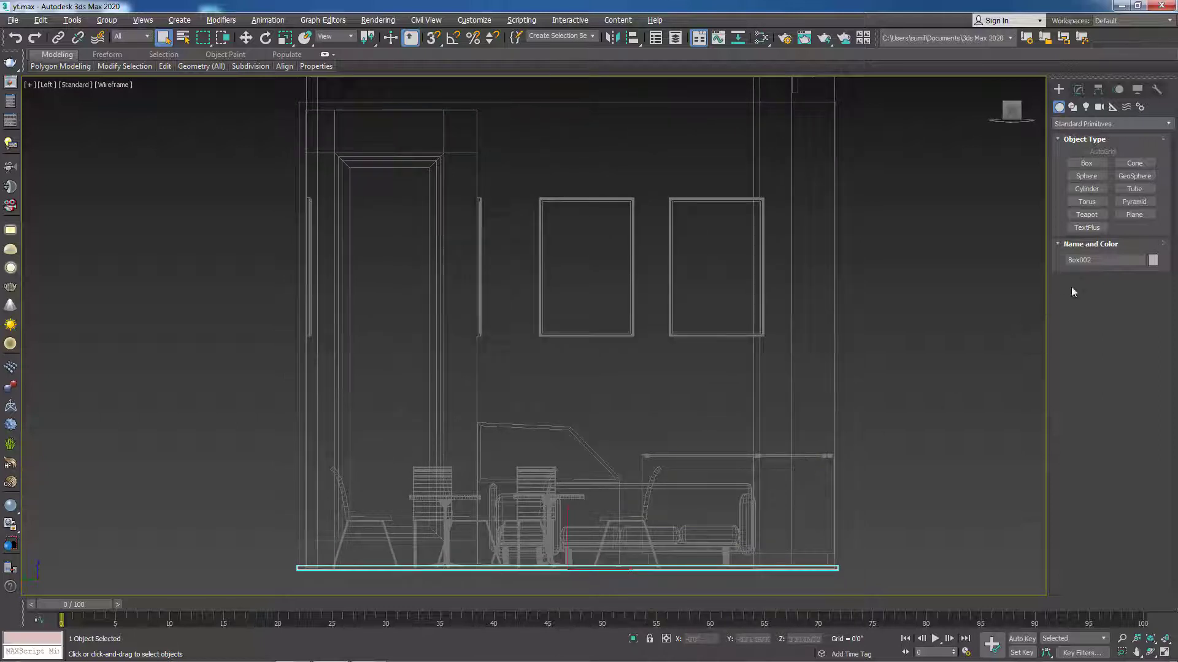
- Draw the open box-shaped rack profile line at floor level beside the sofa
click(1072, 108)
click(1086, 173)
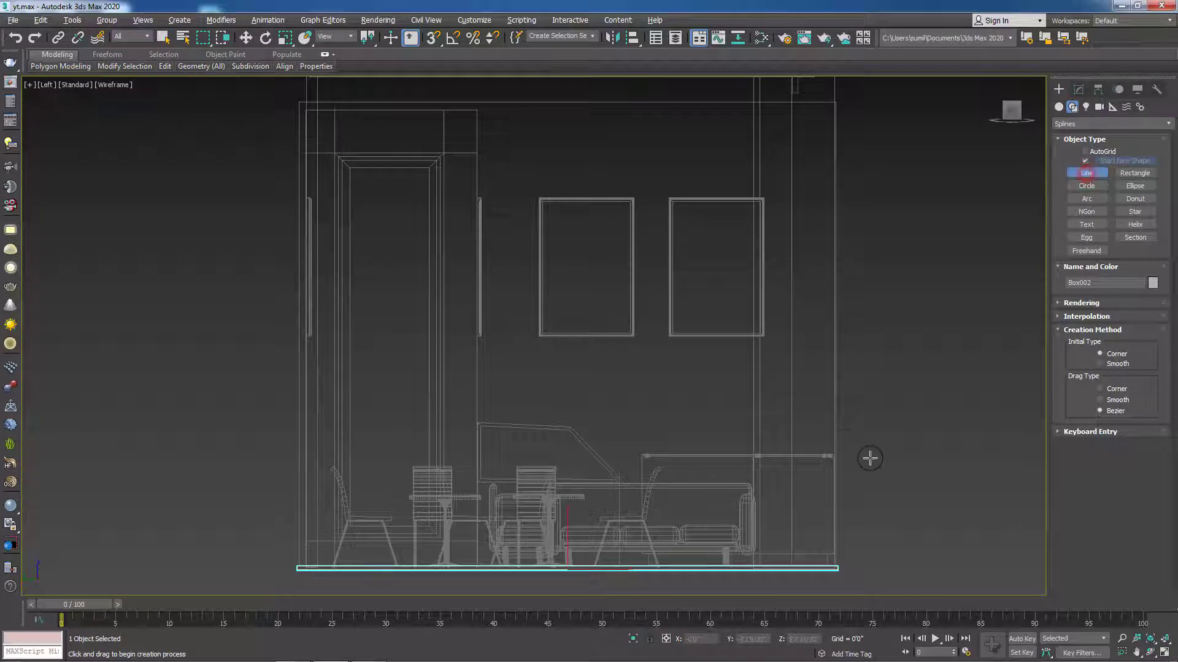
click(673, 512)
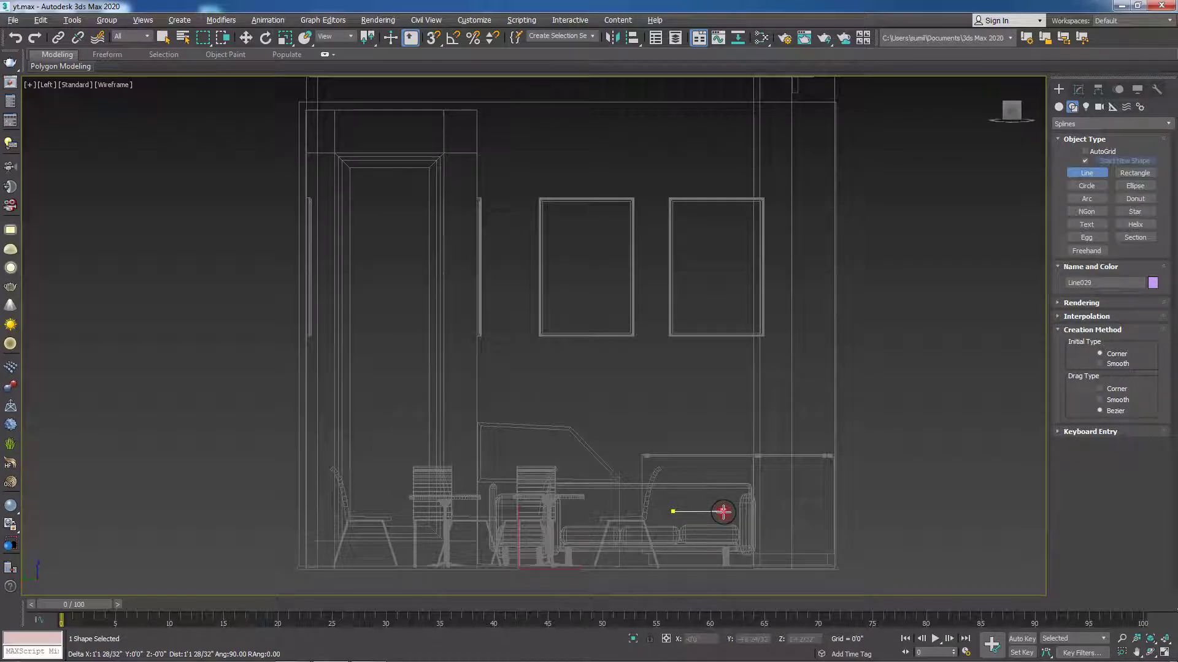
click(723, 512)
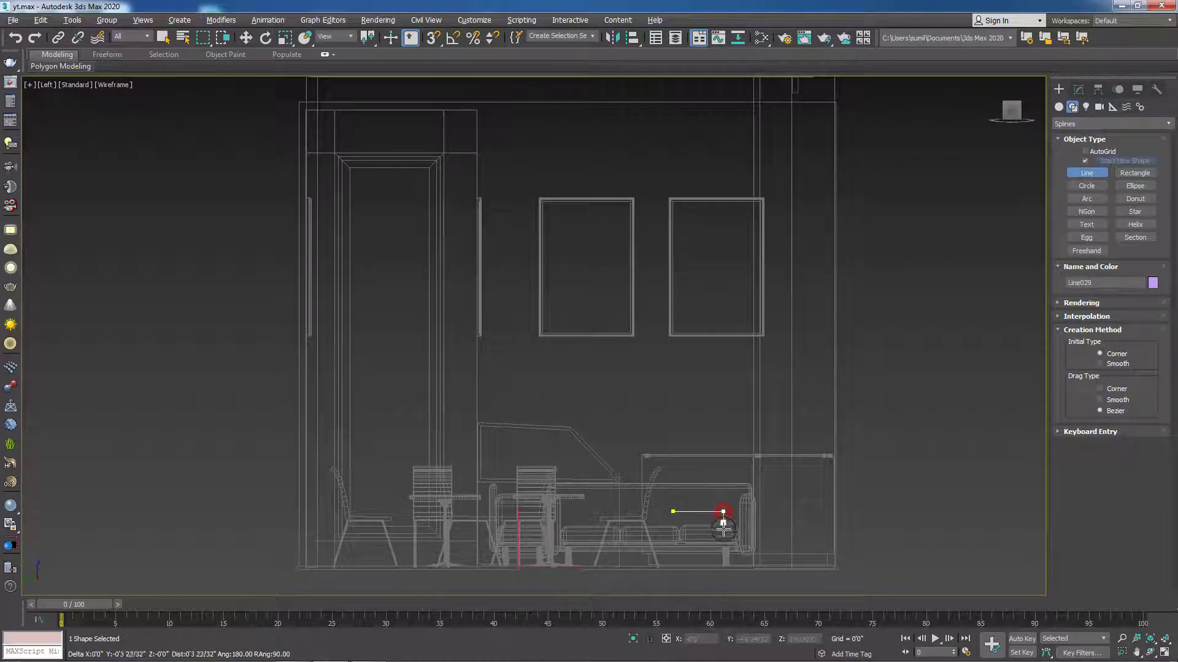
click(725, 562)
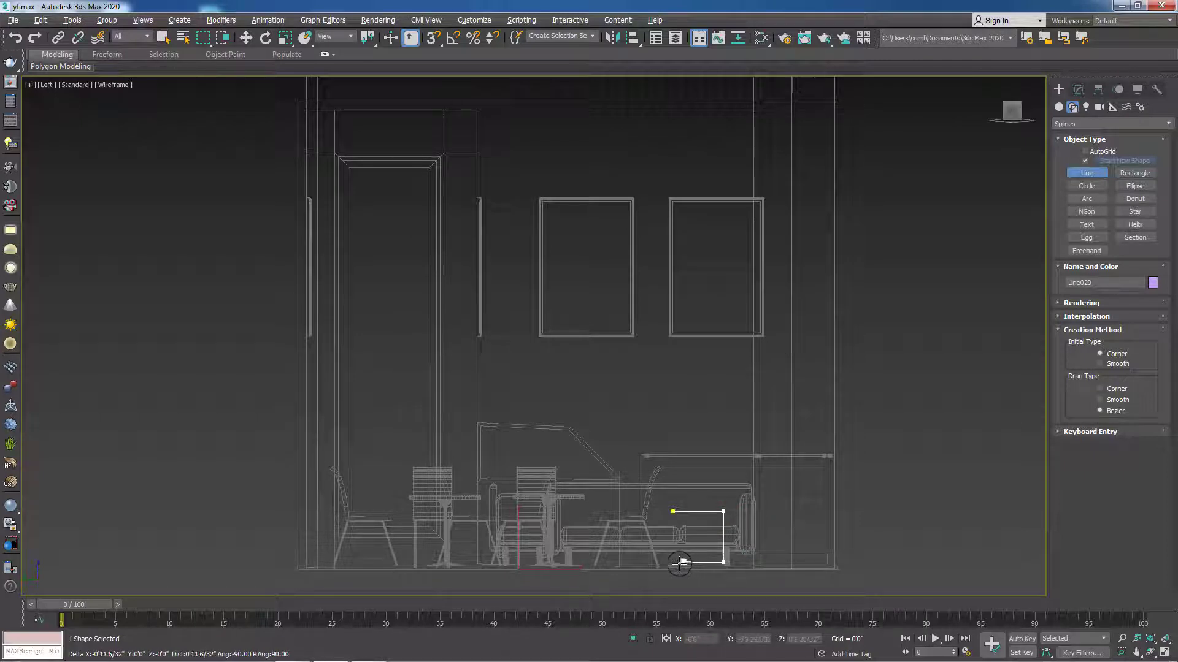
click(573, 571)
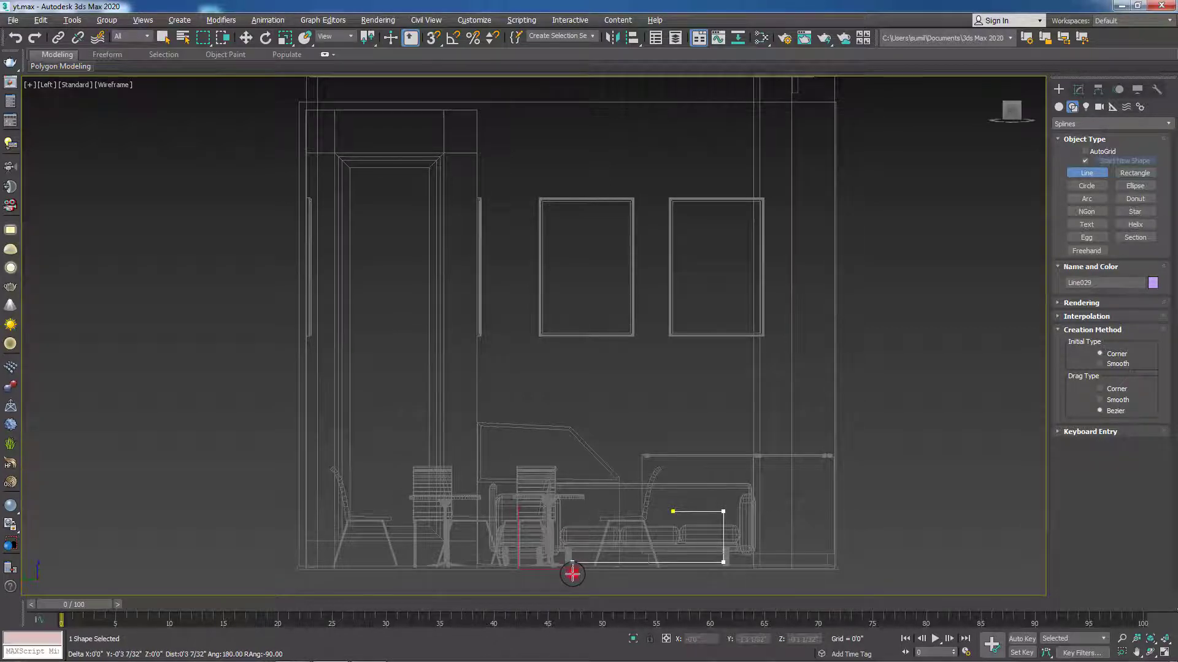
click(572, 517)
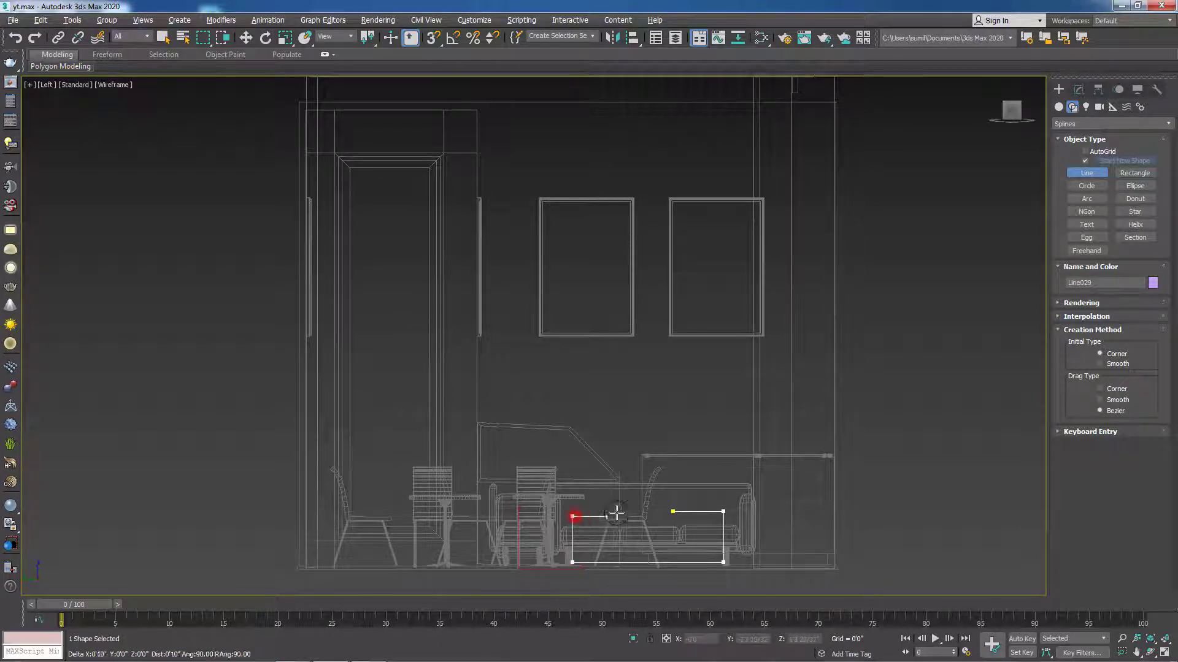
click(634, 516)
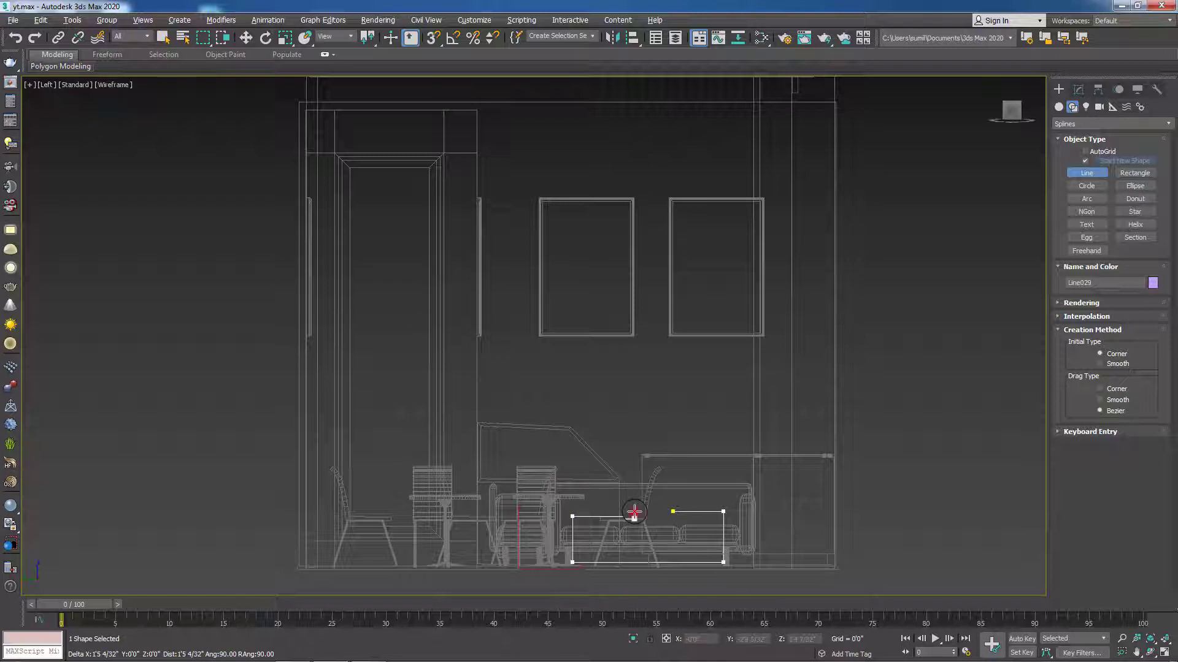
right_click(671, 506)
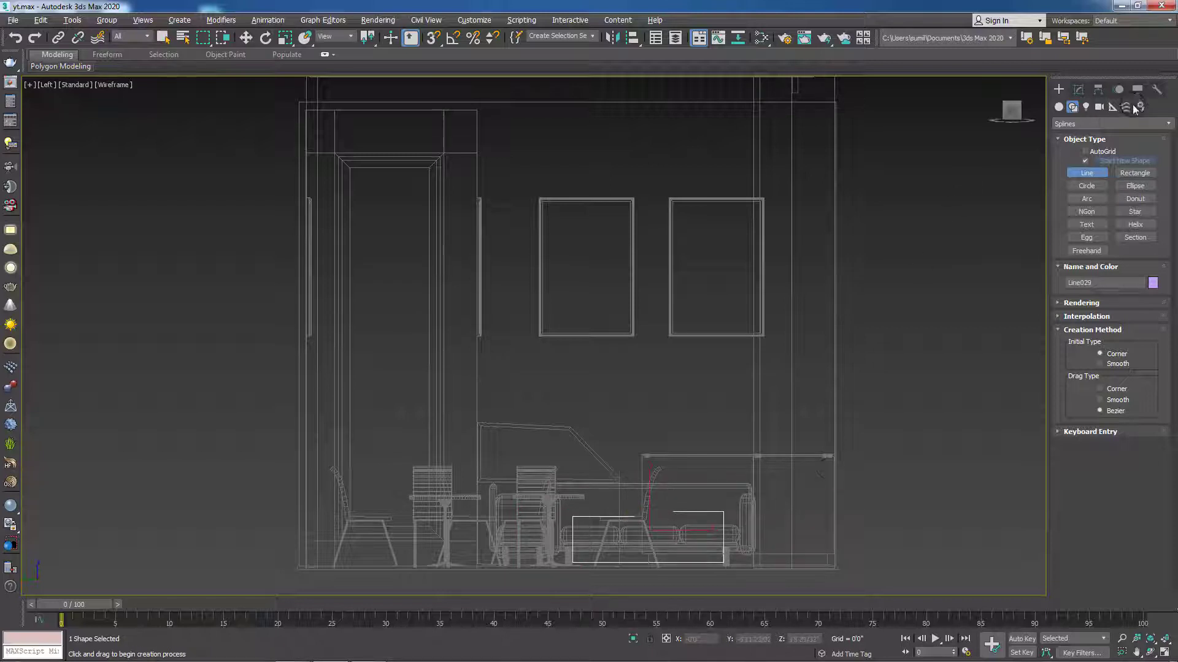
- Raise Line029's two upper-left vertices slightly at Vertex level
click(1078, 90)
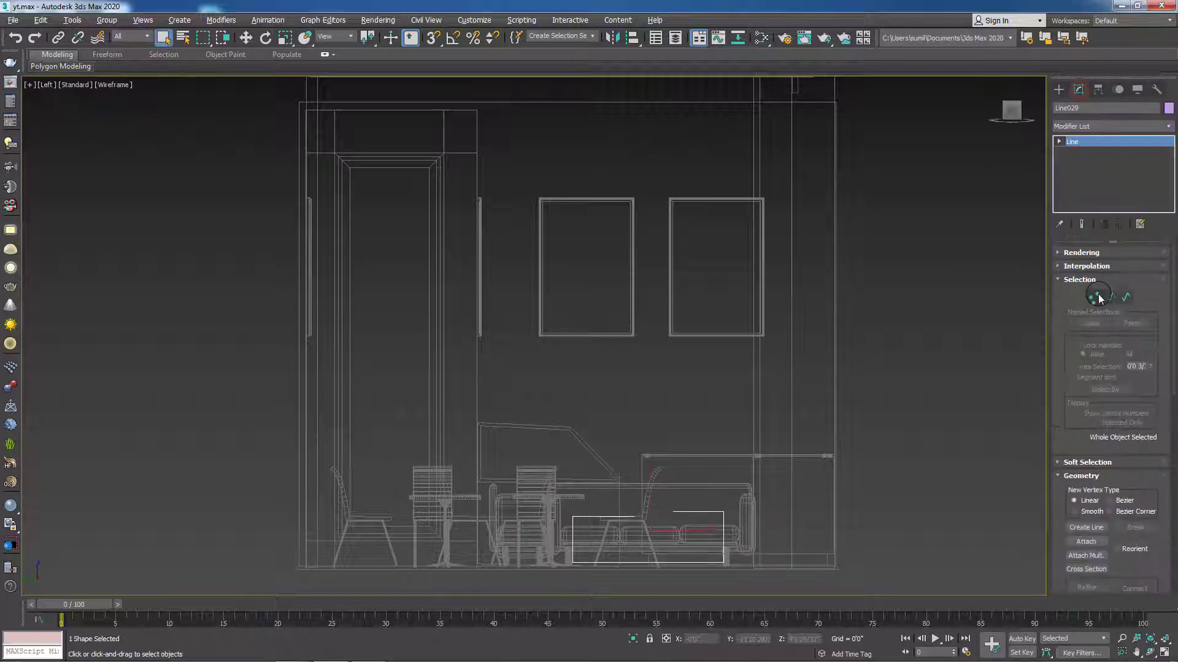
click(1097, 297)
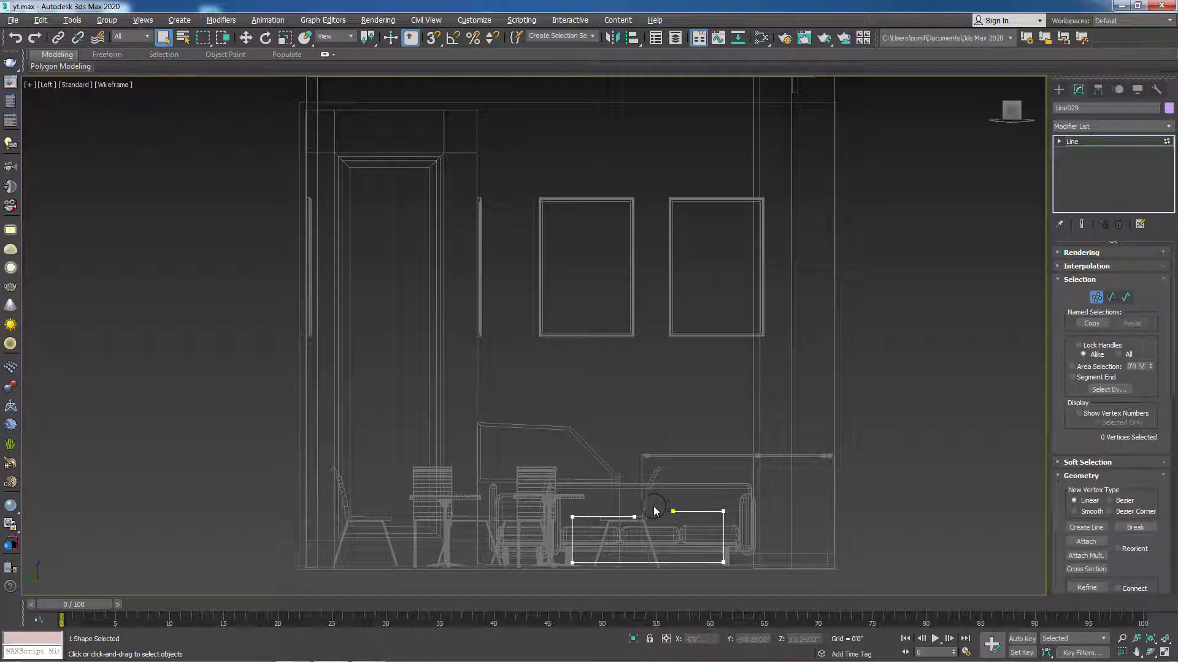
drag(552, 544, 591, 523)
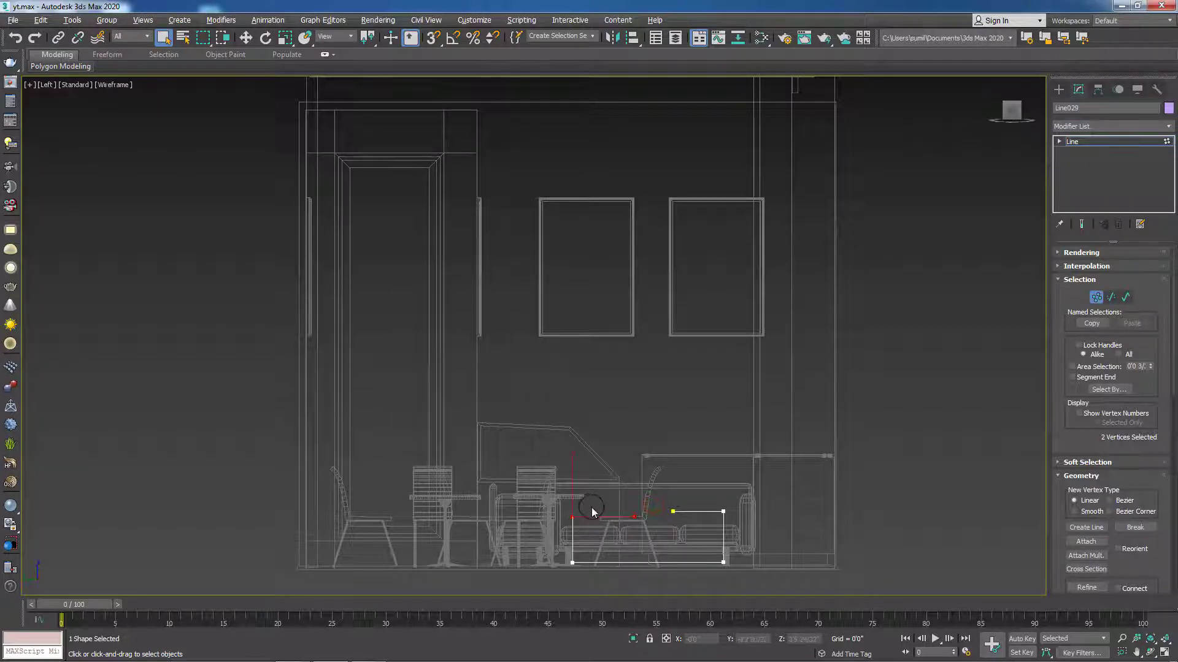
key(w)
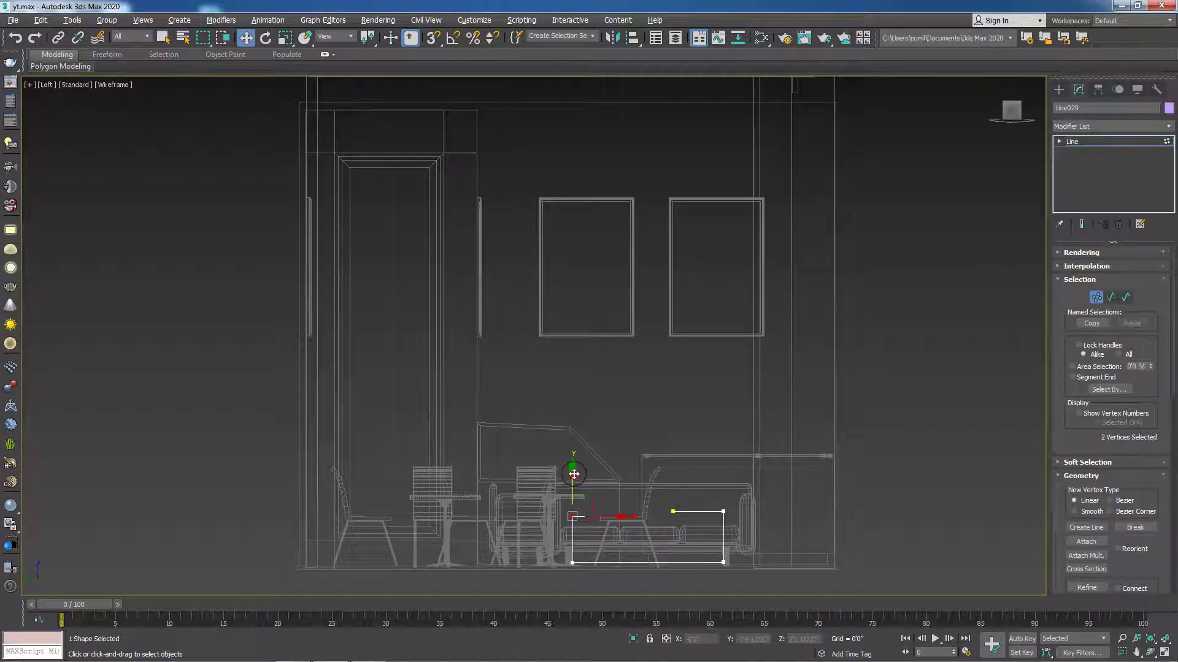
drag(573, 473, 573, 469)
- Enable Line029 in the viewport with a rectangular rendering section, shown shaded
click(1091, 252)
click(1069, 275)
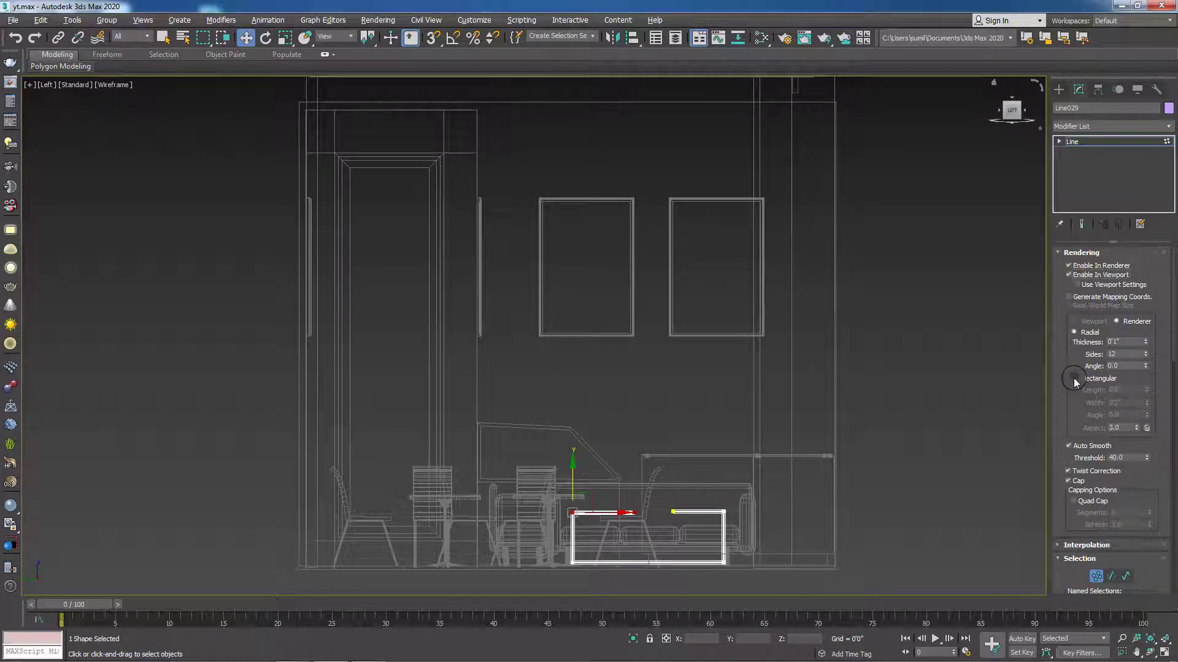
click(1074, 379)
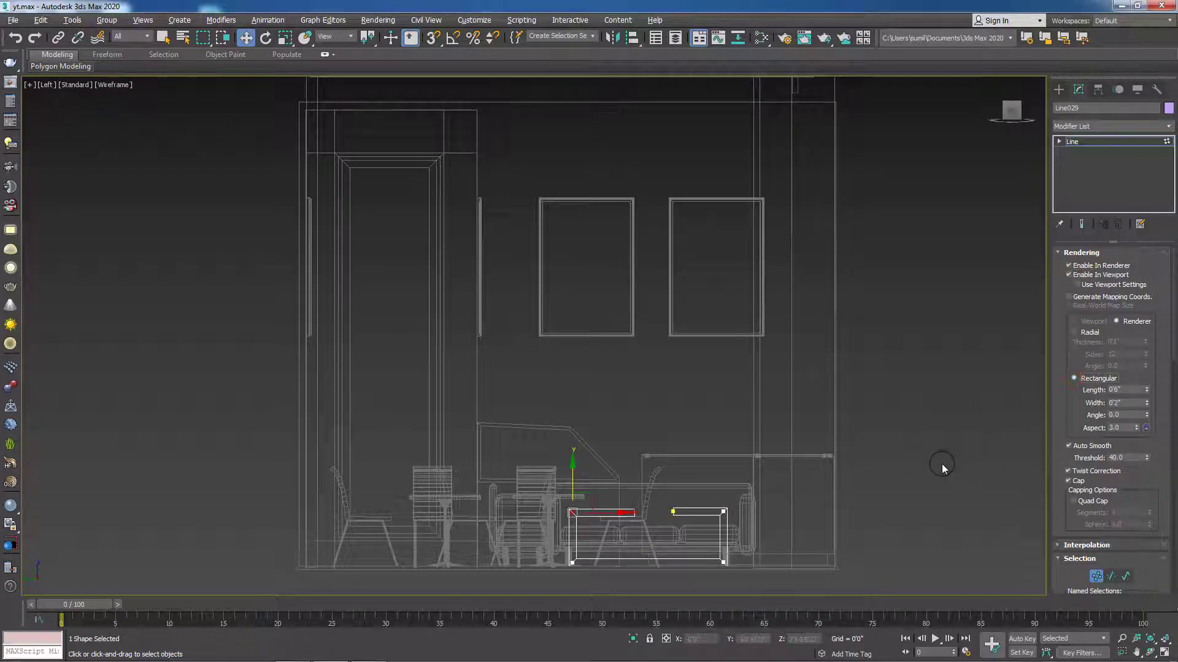
key(F3)
mouse_move(901, 471)
middle_down()
mouse_move(863, 471)
mouse_move(773, 507)
middle_up()
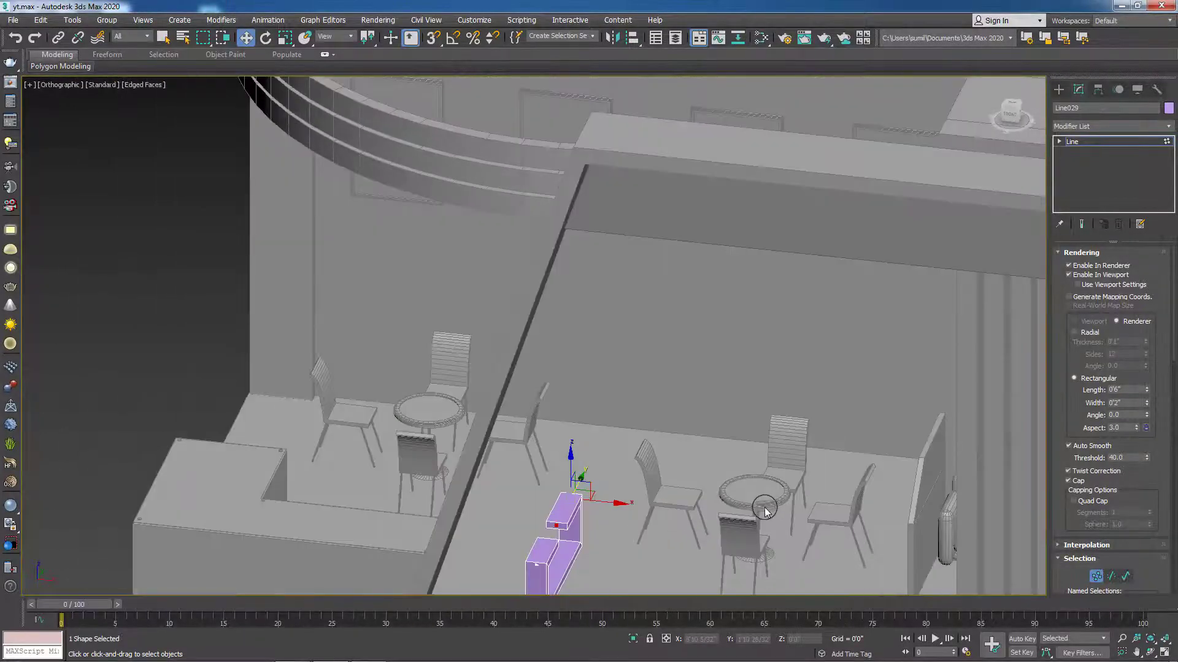
- Set Line029's rectangular section length to 1'5 3/32" with 0'2" width
mouse_move(665, 540)
alt+middle_down()
mouse_move(645, 449)
mouse_move(638, 476)
alt+middle_up()
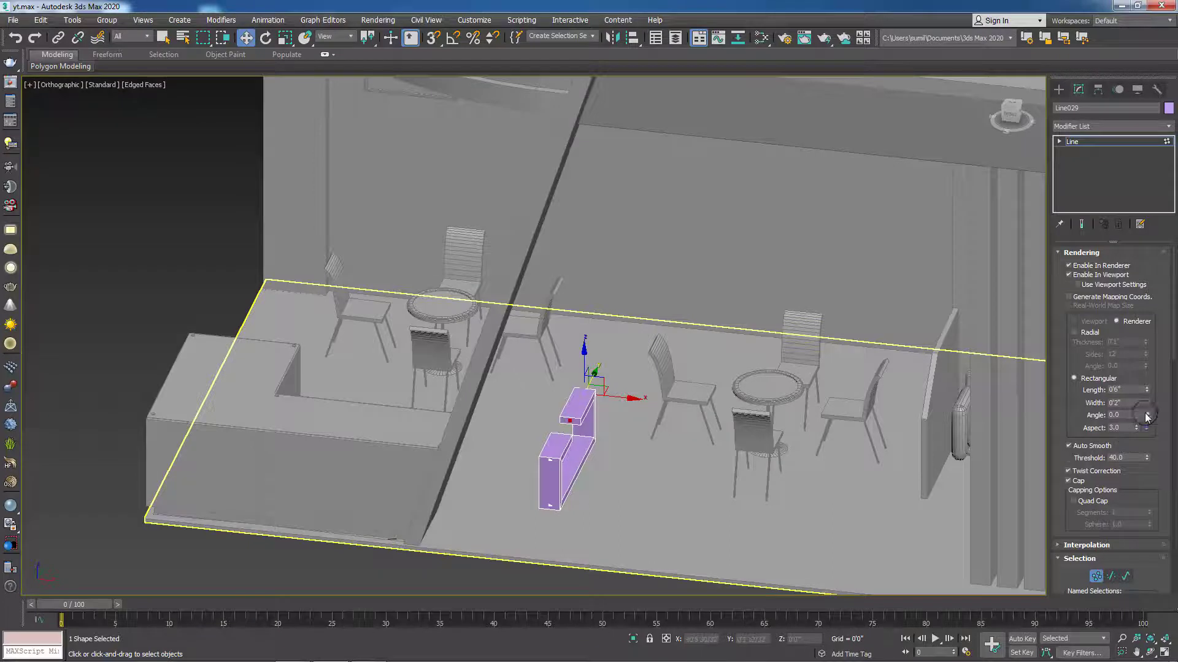
mouse_move(1145, 391)
mouse_down()
mouse_move(1142, 248)
mouse_move(1142, 270)
mouse_up()
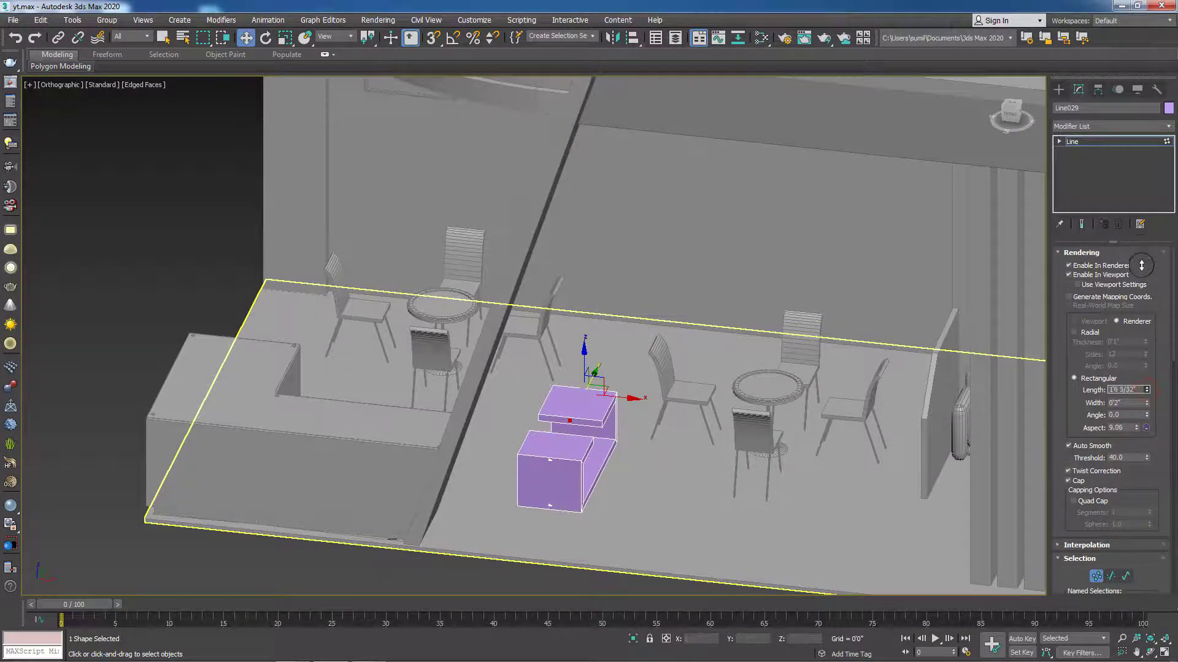
middle_drag(852, 516, 609, 438)
scroll(605, 469, down, 5)
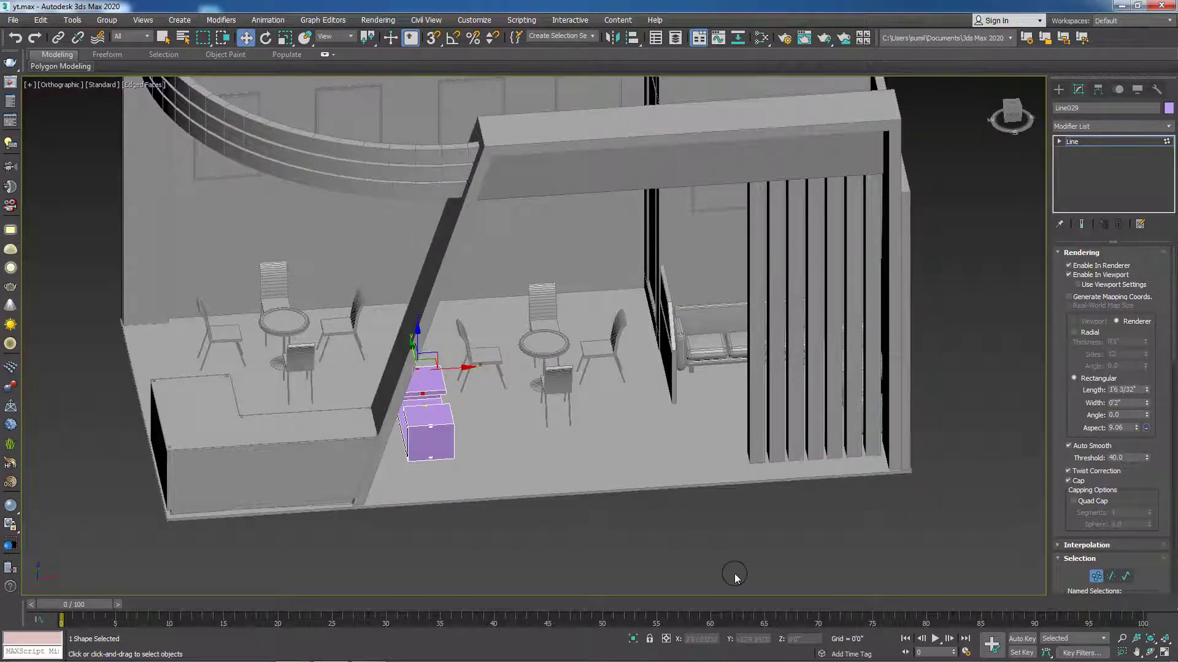
- In Top view, undo a stray vertex move and shift the rack shape right
key(t)
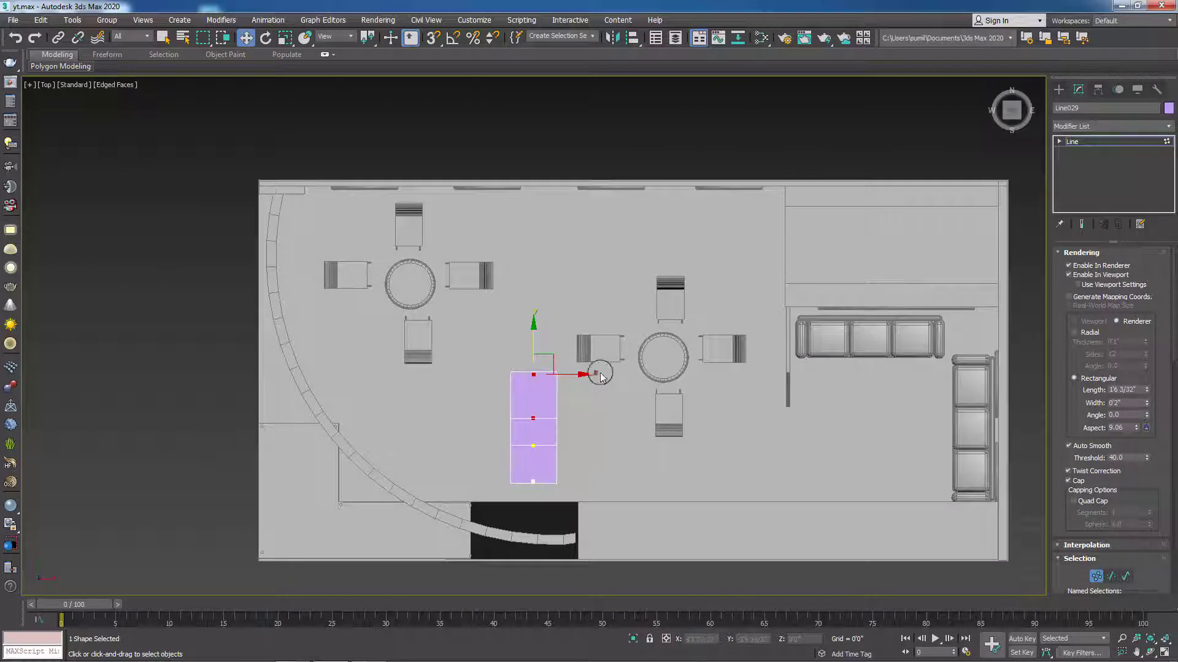
drag(581, 374, 736, 399)
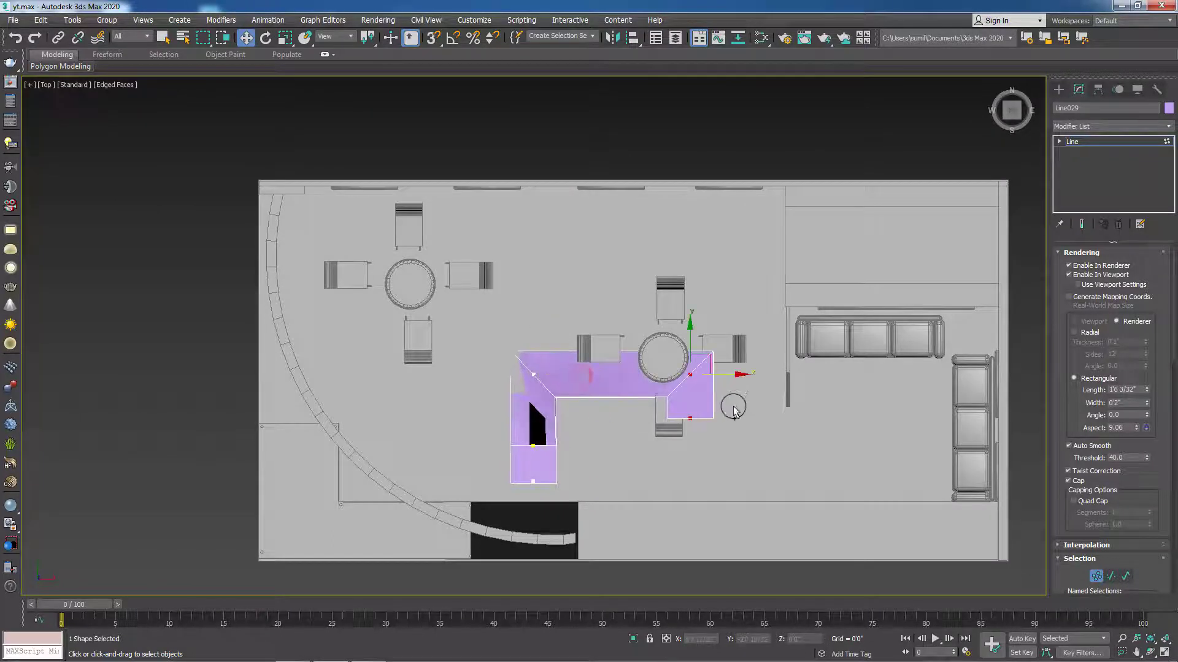
key(ctrl+z)
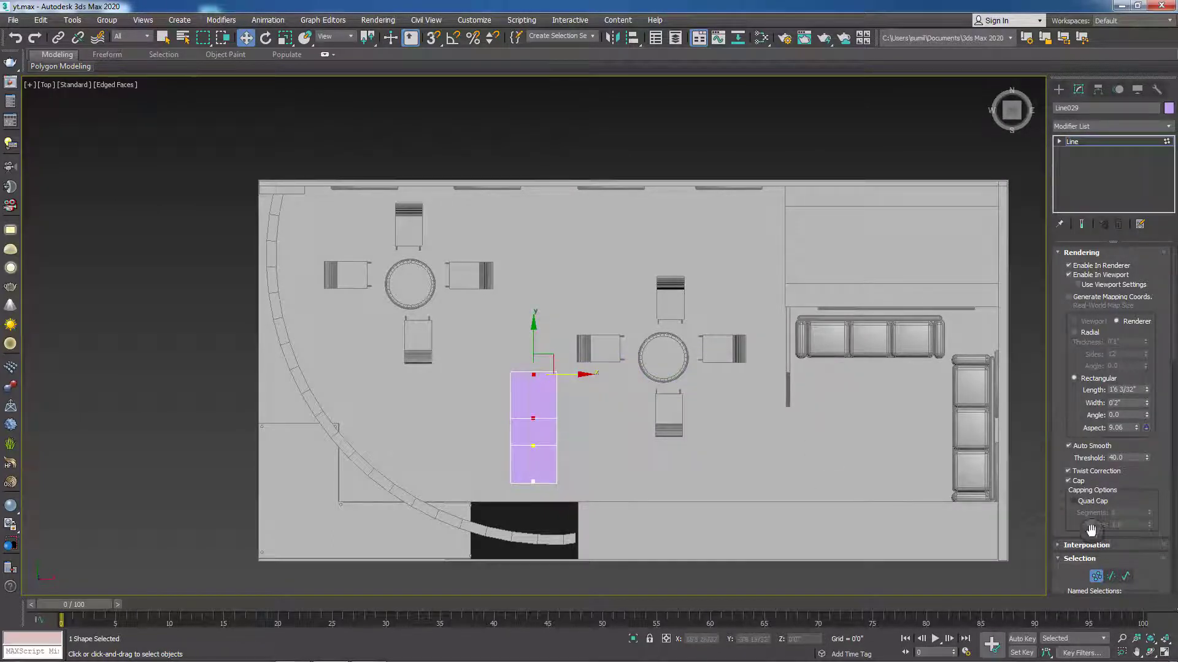
click(1098, 580)
mouse_move(575, 432)
mouse_down()
mouse_move(729, 437)
mouse_move(918, 468)
mouse_up()
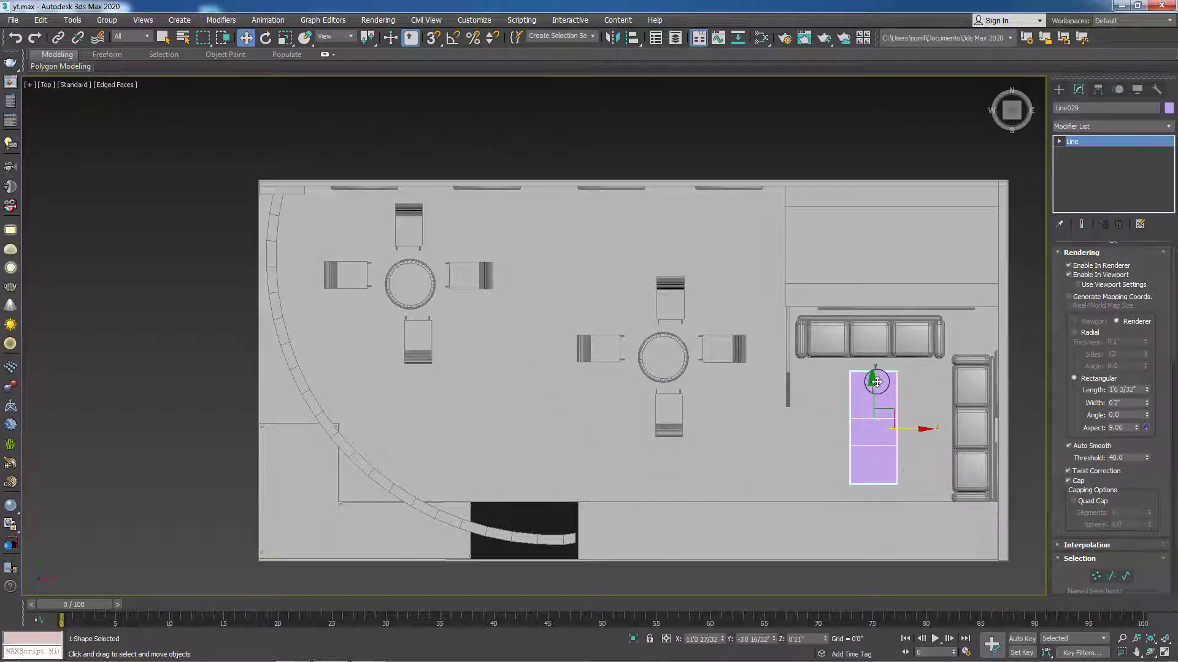
- Reselect the rack outline in 3D and switch the Create panel to Standard Primitives
mouse_move(760, 489)
alt+middle_down()
mouse_move(811, 404)
mouse_move(789, 476)
mouse_move(763, 481)
alt+middle_up()
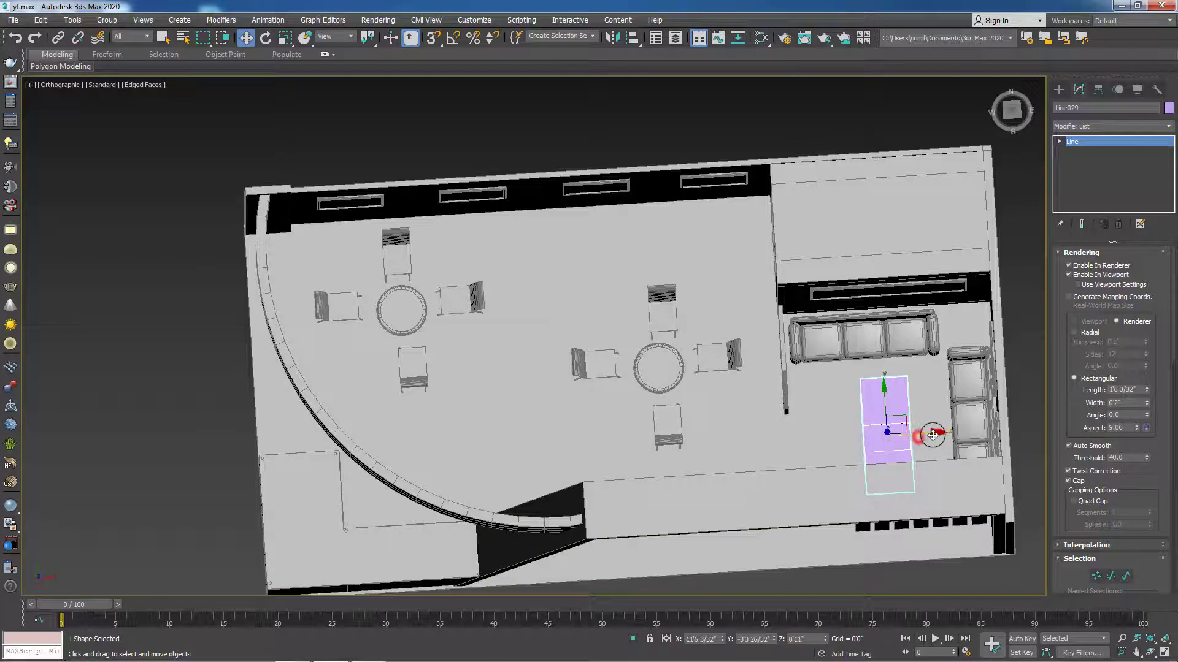
middle_drag(900, 558, 846, 513)
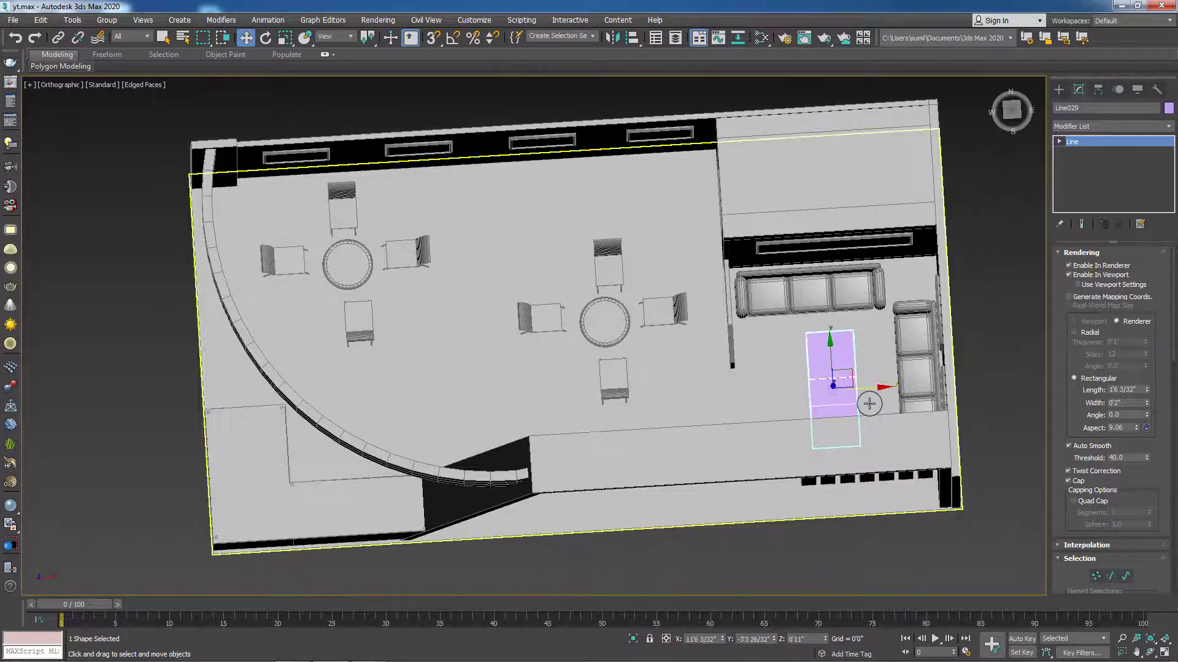
click(1006, 454)
click(825, 346)
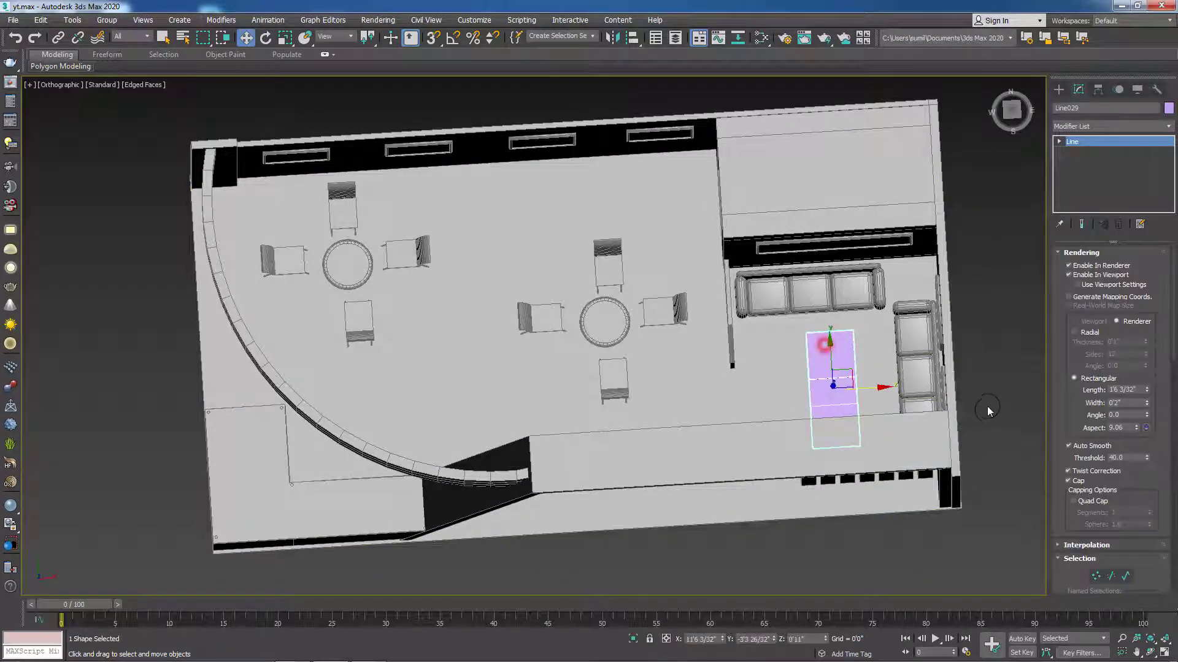
middle_drag(987, 415, 974, 463)
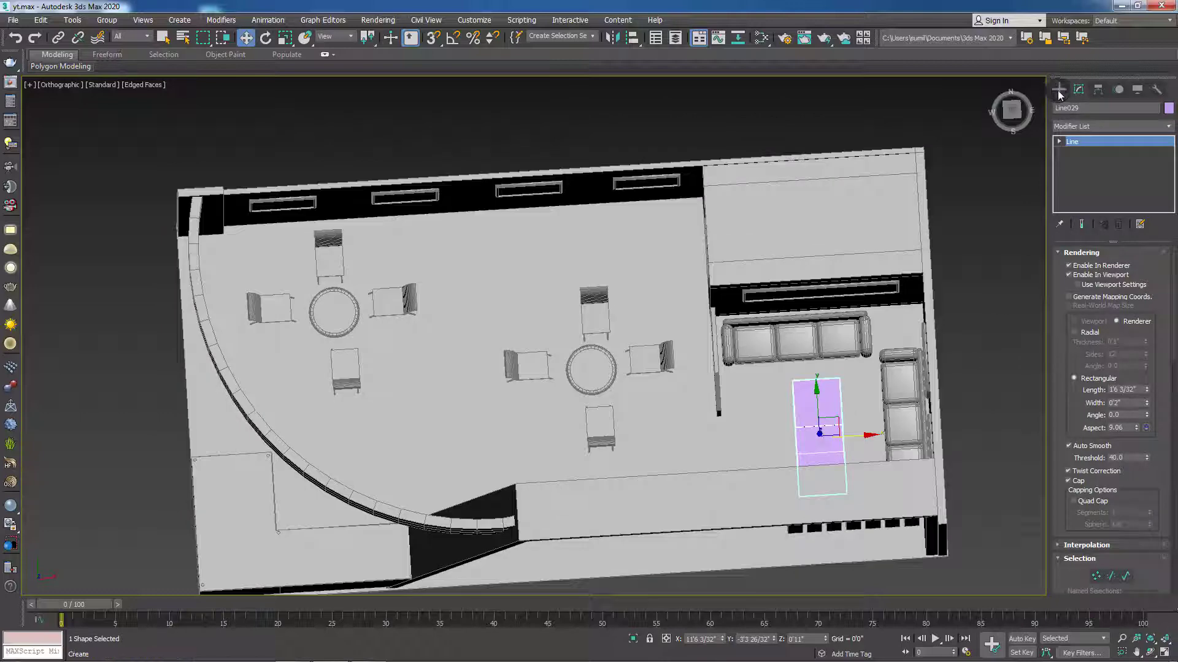
click(1059, 90)
click(1071, 108)
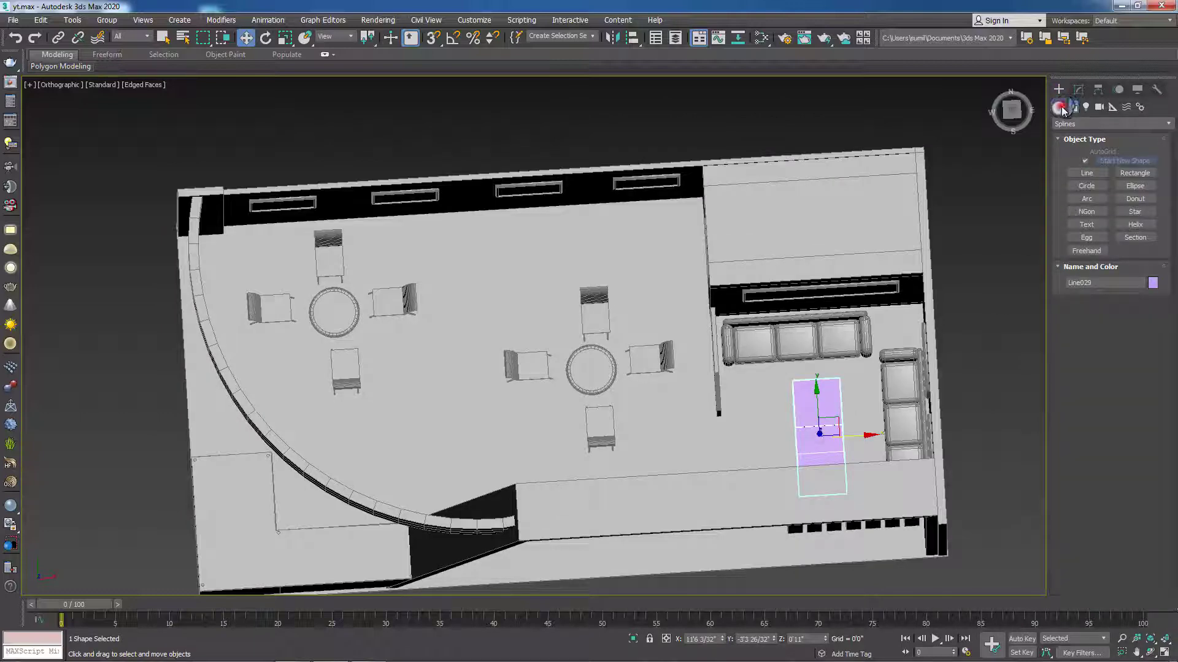
click(1059, 107)
- Draw Box023 (about 3'11 30/32" by 1'11 23/32") over the rack and raise it slightly
key(t)
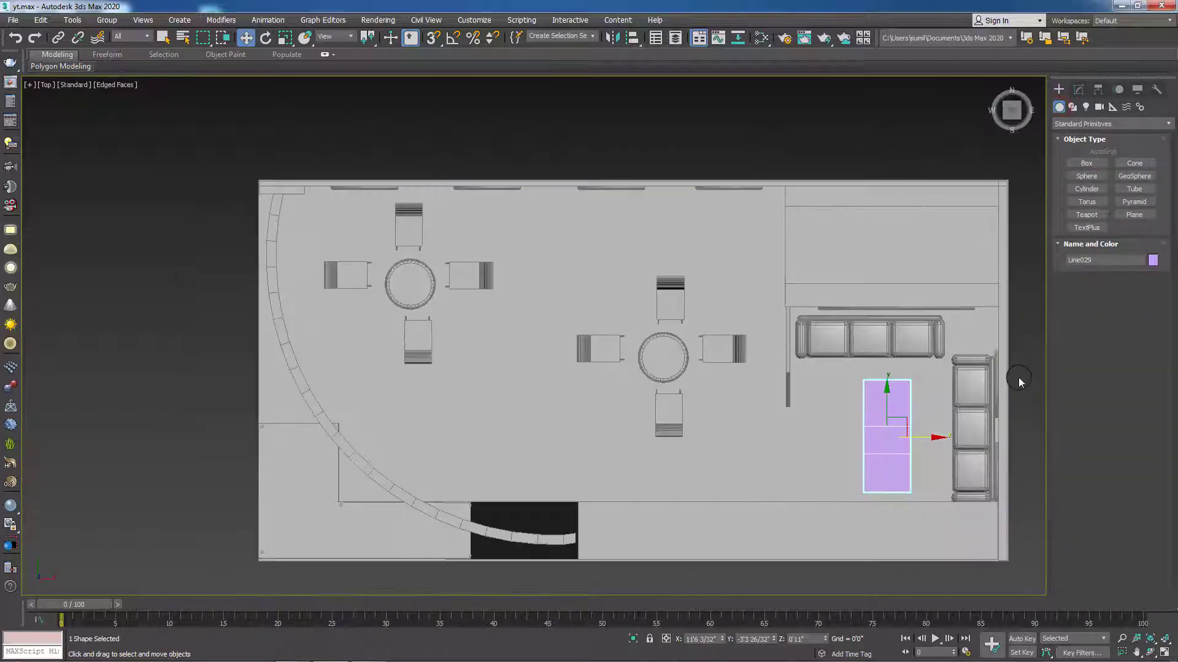
middle_drag(1009, 374, 926, 340)
click(1089, 163)
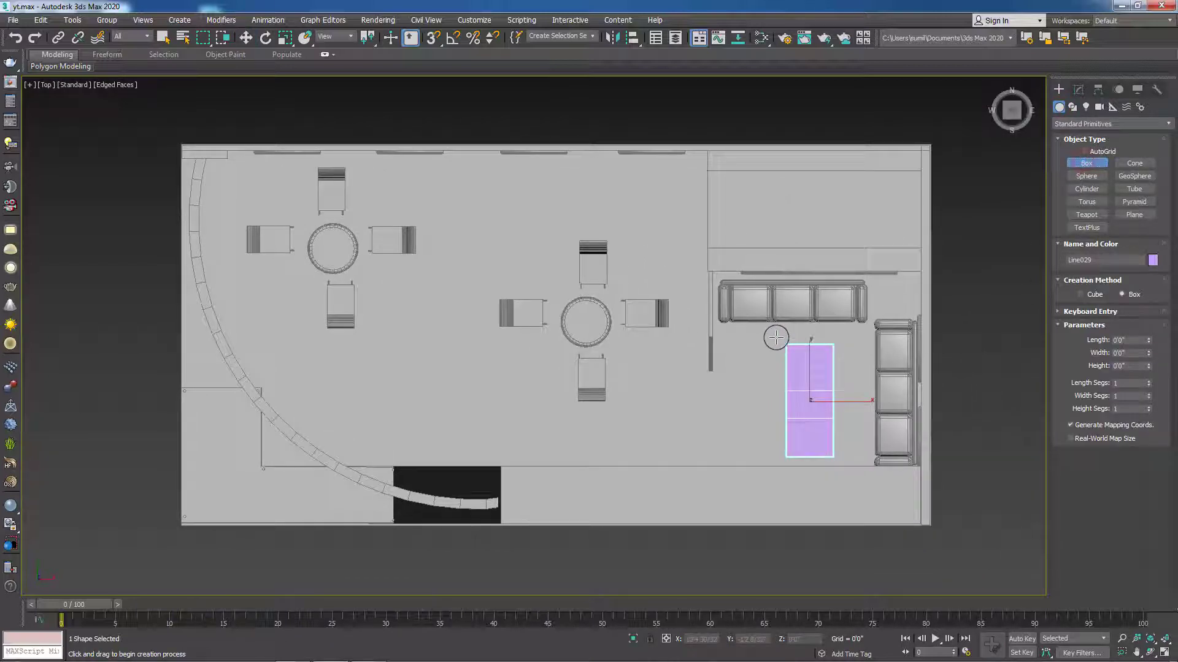
drag(780, 340, 841, 462)
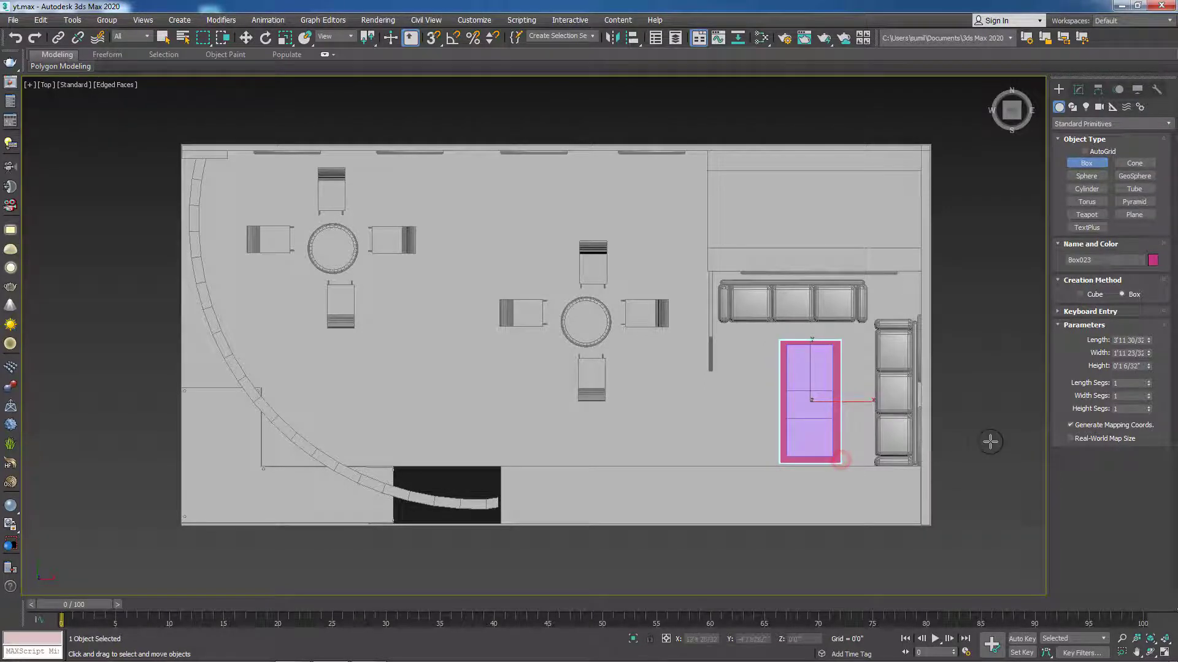
right_click(988, 443)
mouse_move(963, 532)
alt+middle_down()
mouse_move(978, 476)
mouse_move(1007, 452)
alt+middle_up()
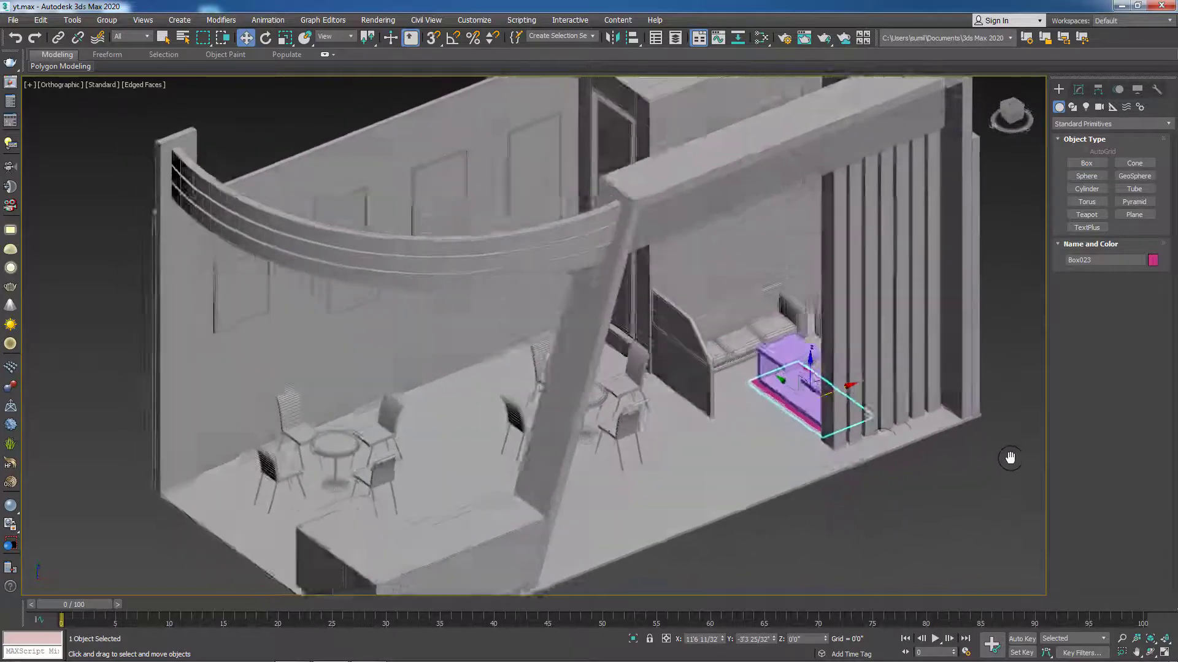
scroll(859, 386, up, 5)
drag(819, 400, 923, 282)
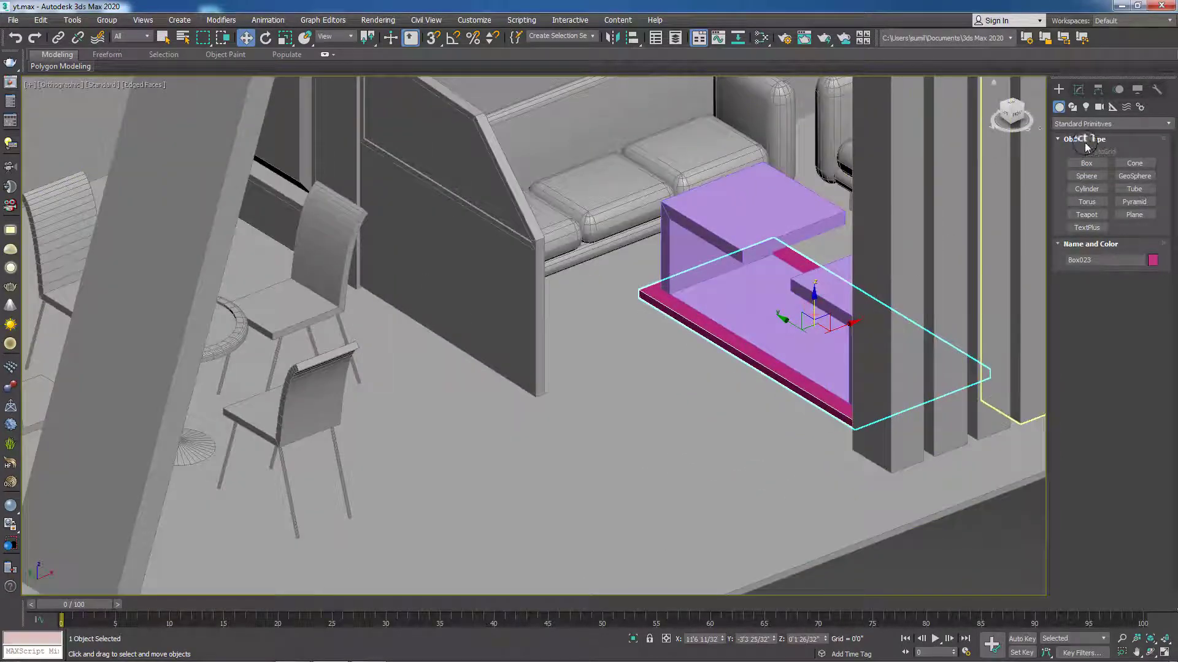
click(1077, 90)
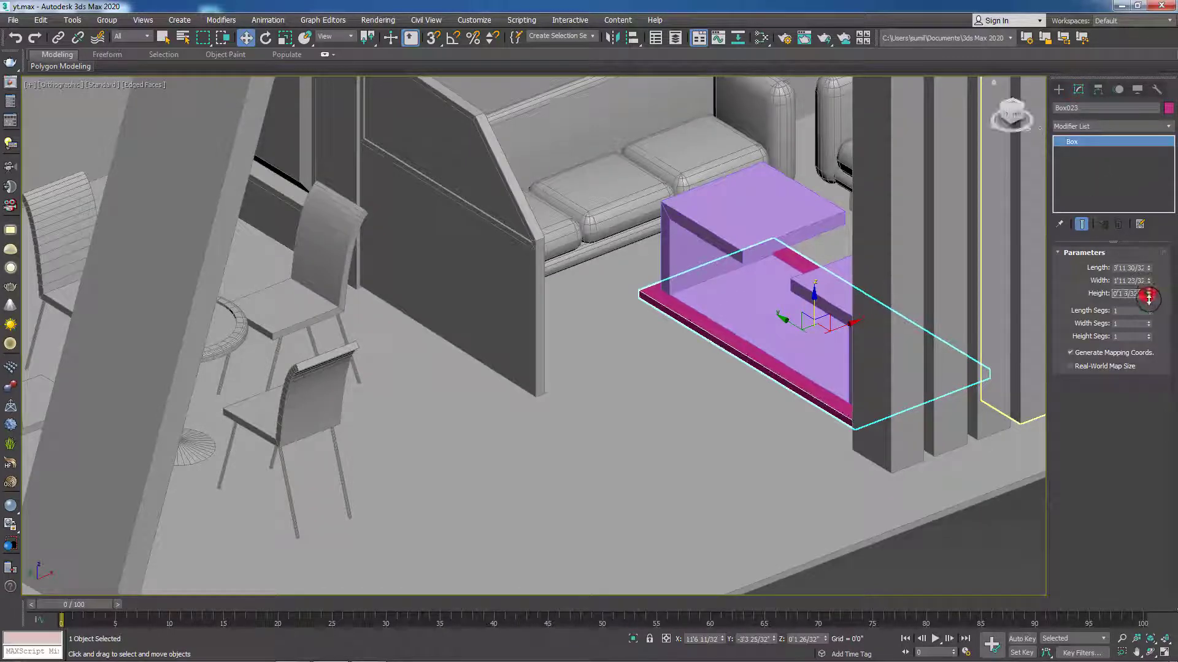
- Reduce Box023's height and lift it to the rack's top in wireframe Left view
drag(1148, 298, 1150, 326)
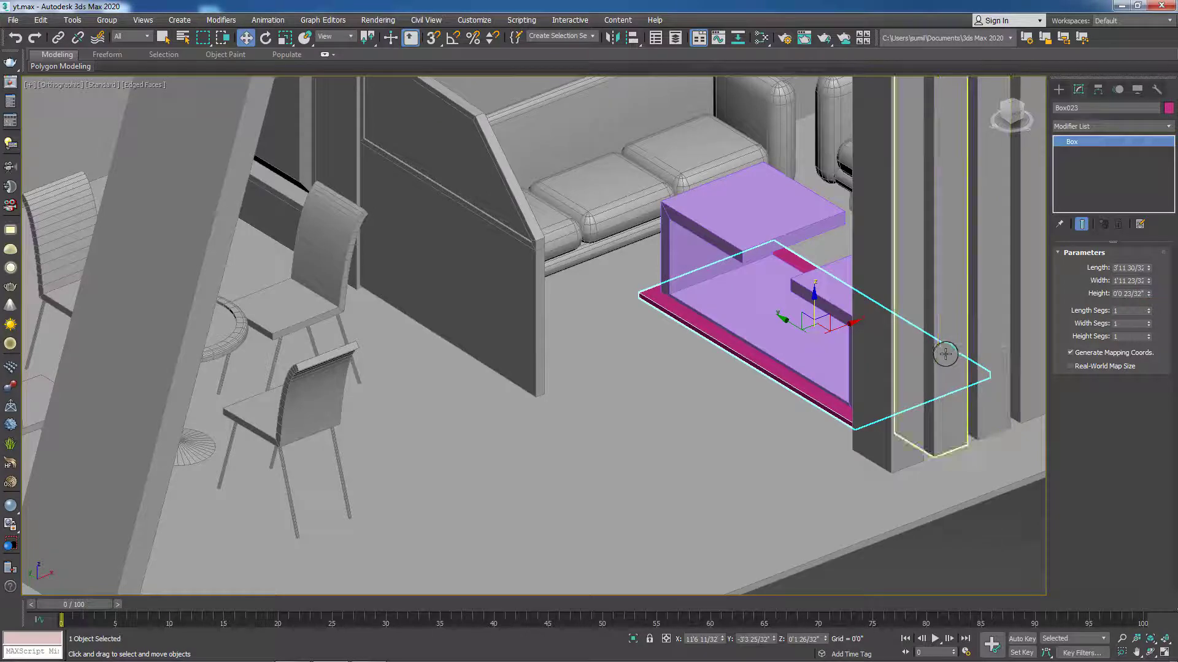
key(l)
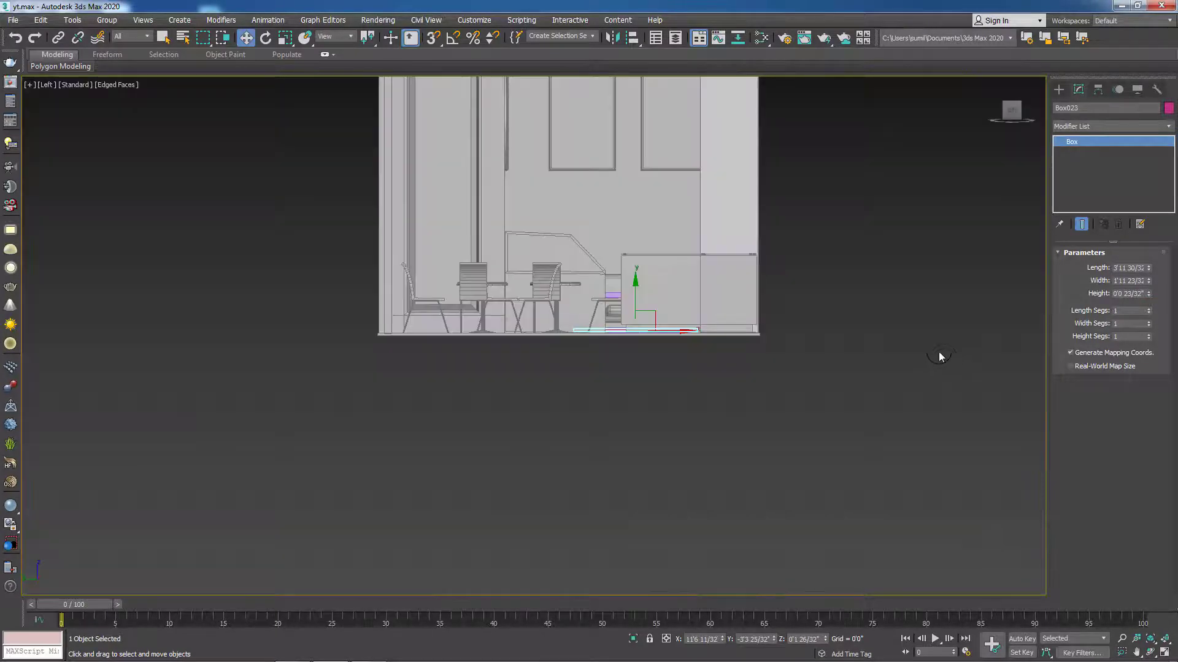
key(F3)
scroll(598, 429, up, 2)
scroll(653, 406, up, 5)
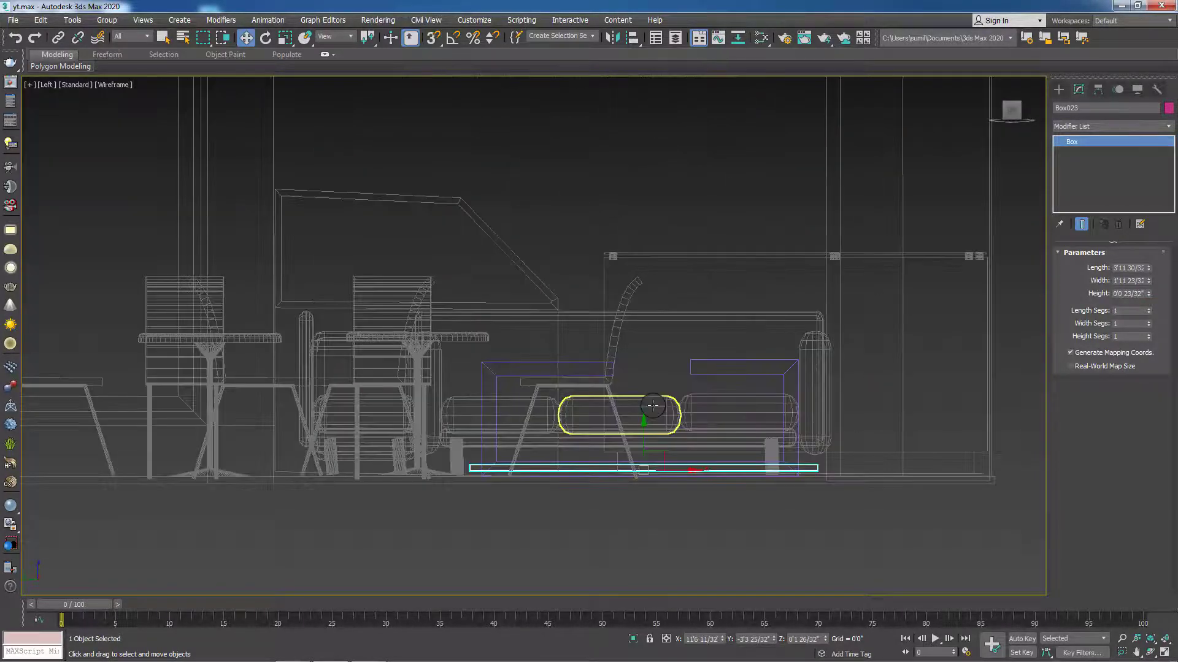
drag(643, 432, 642, 325)
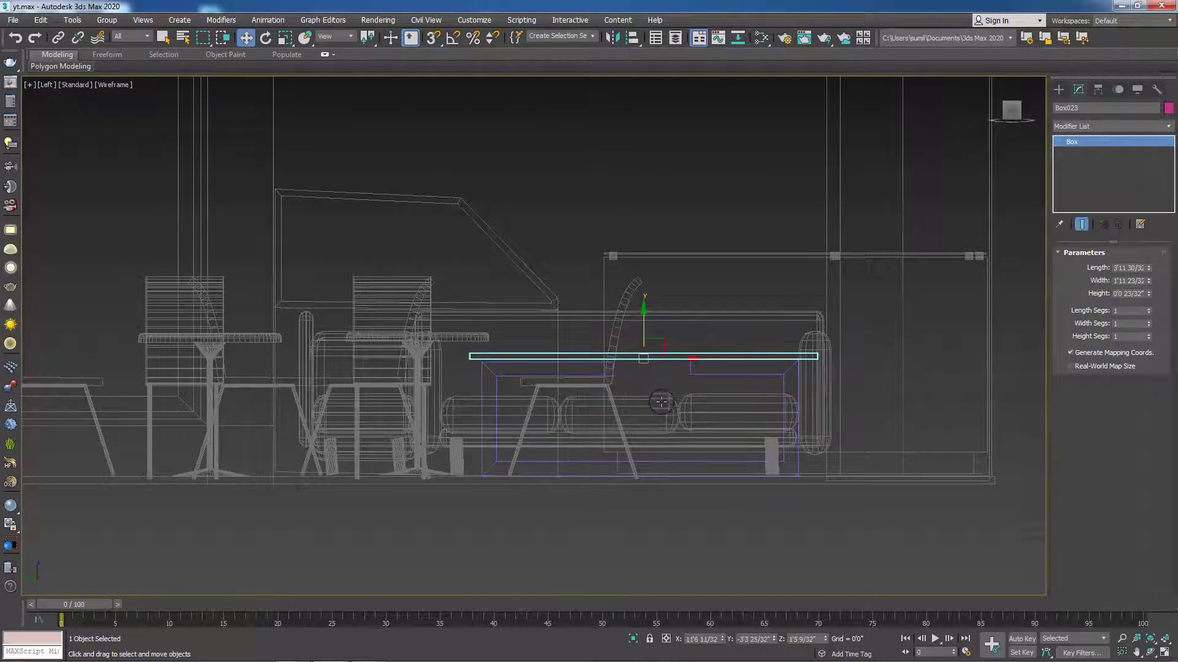
- Align the pink slab with the rack in Top view, then deselect it
key(t)
scroll(710, 400, down, 2)
scroll(631, 447, down, 4)
scroll(700, 477, up, 2)
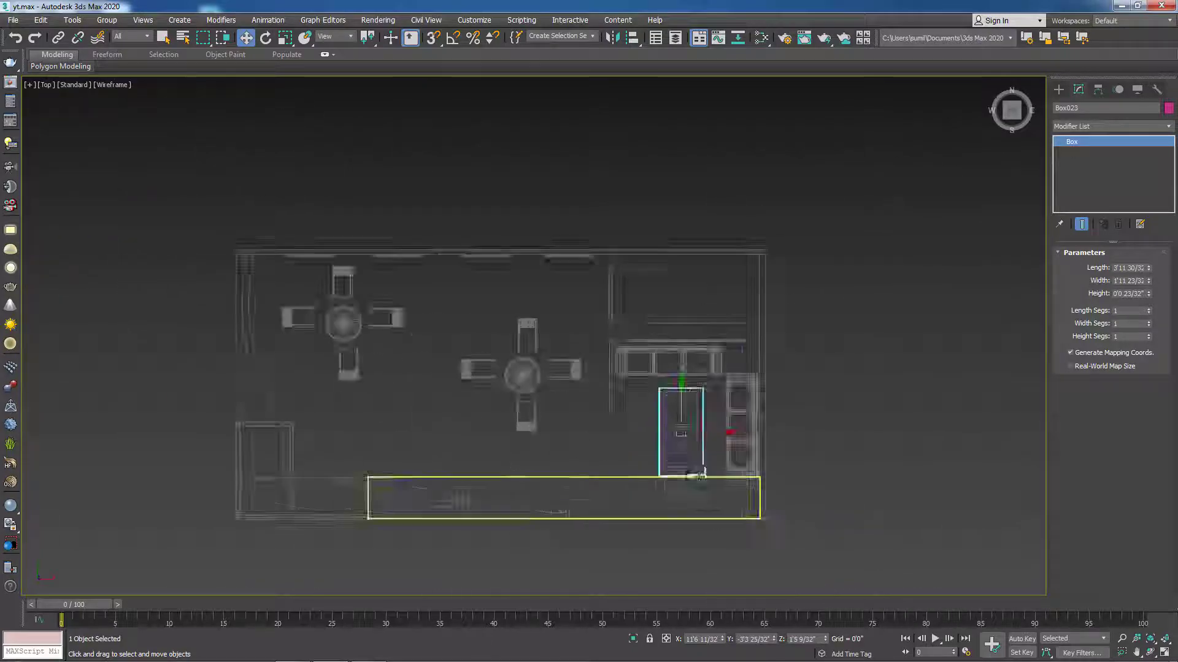
scroll(701, 476, up, 3)
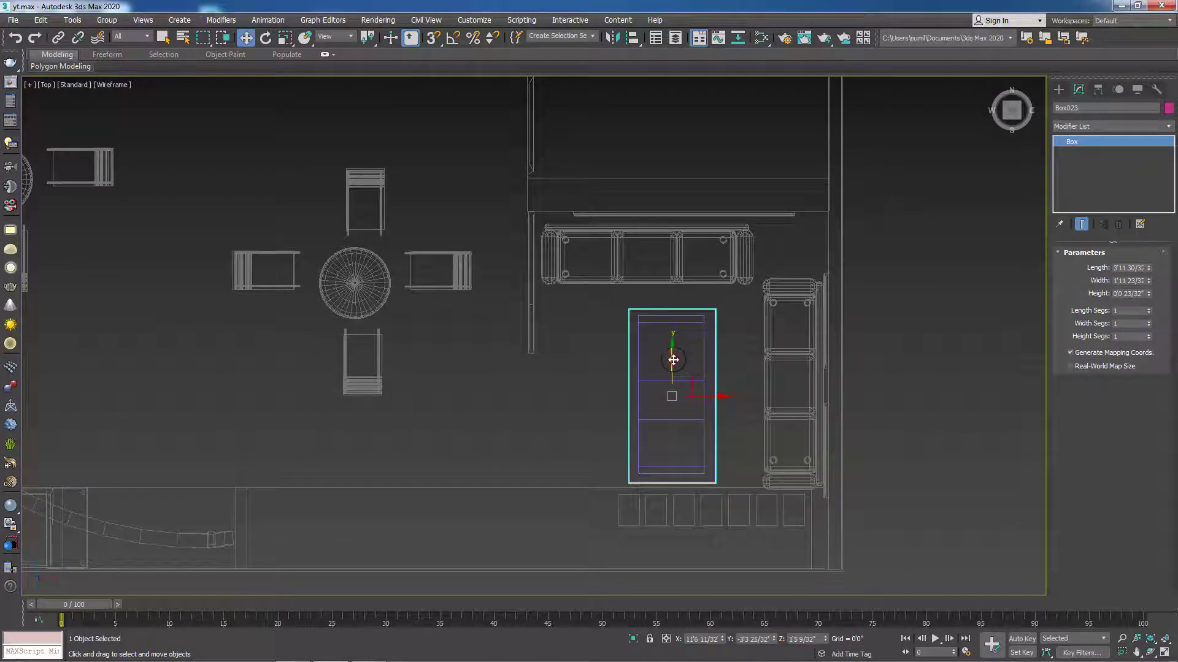
drag(672, 360, 674, 358)
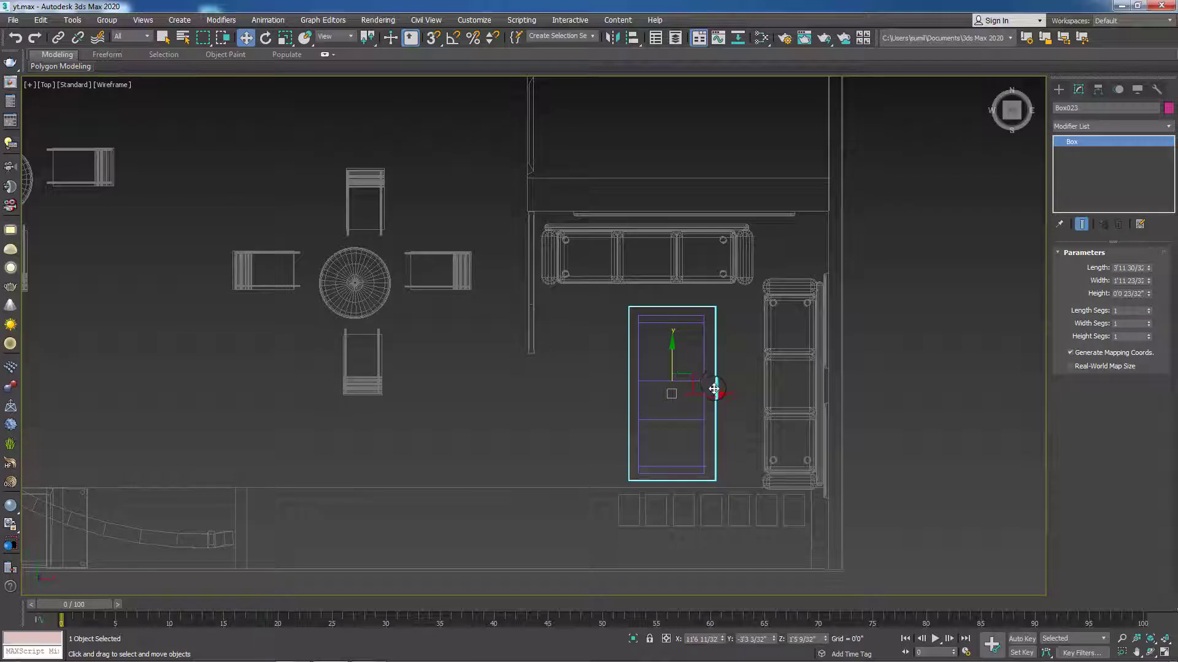
drag(714, 393, 714, 394)
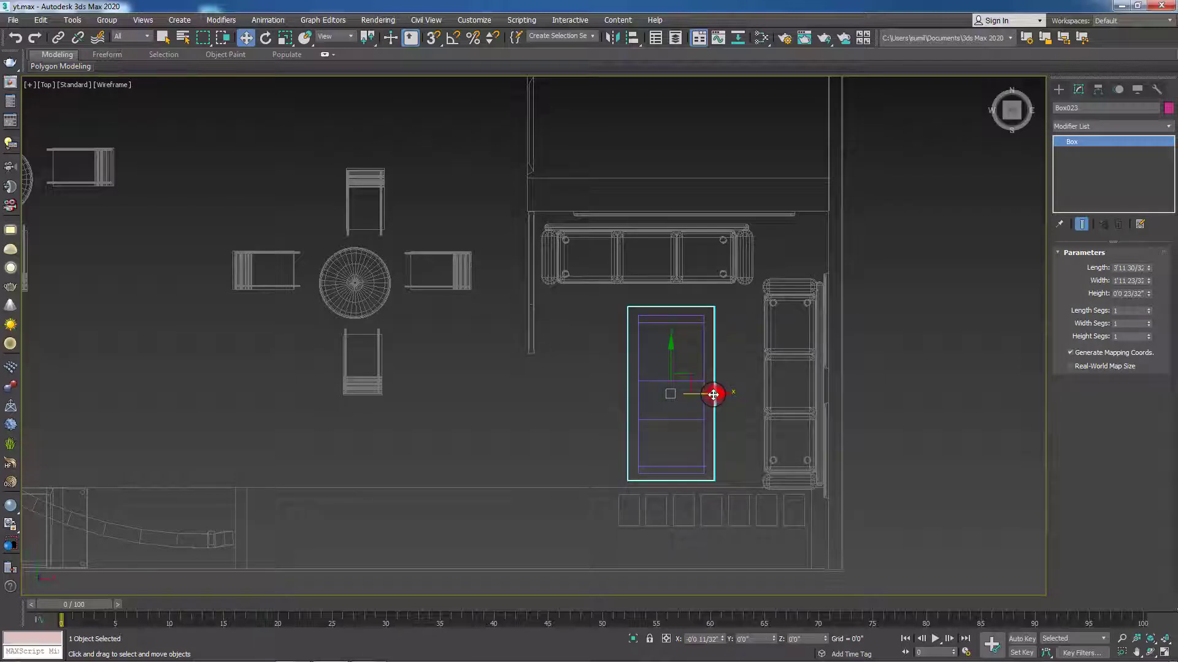
click(890, 429)
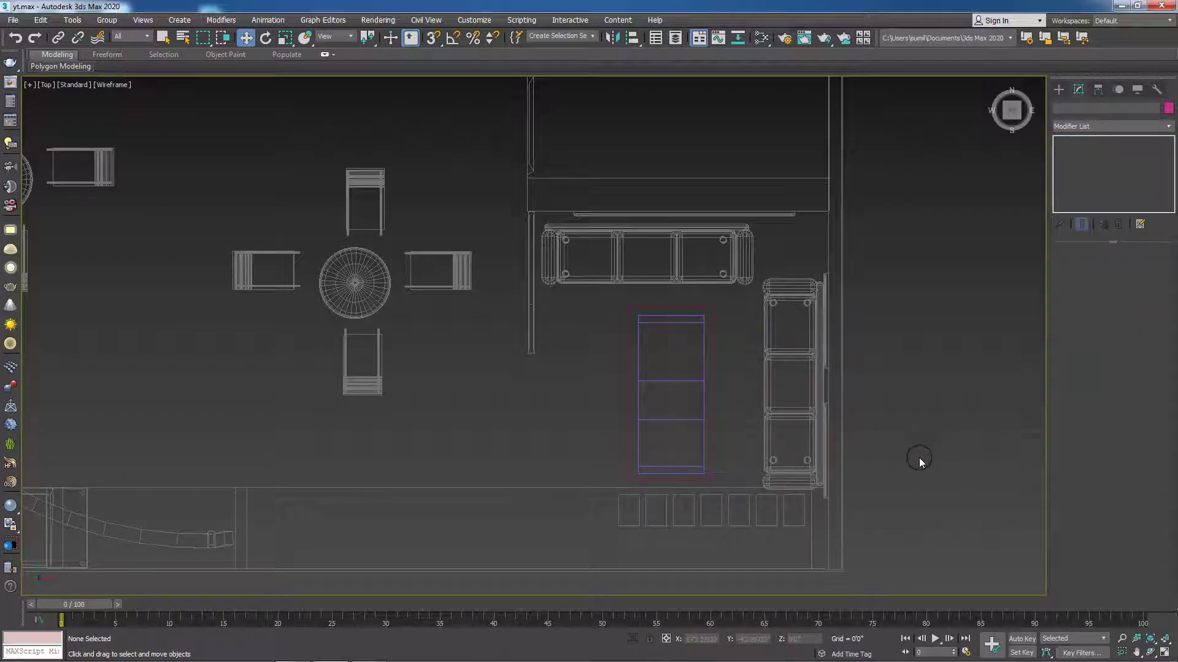
- Orbit the shaded booth to inspect the slab, then switch to the reference render
key(F3)
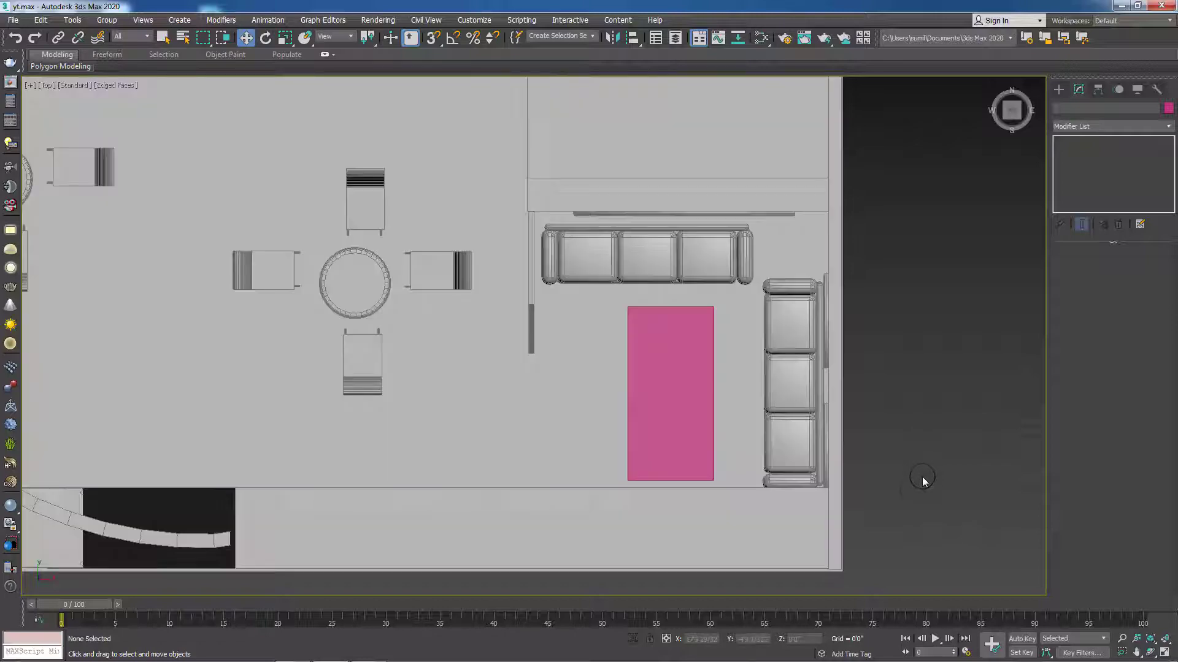
mouse_move(911, 491)
alt+middle_down()
mouse_move(927, 449)
mouse_move(965, 429)
alt+middle_up()
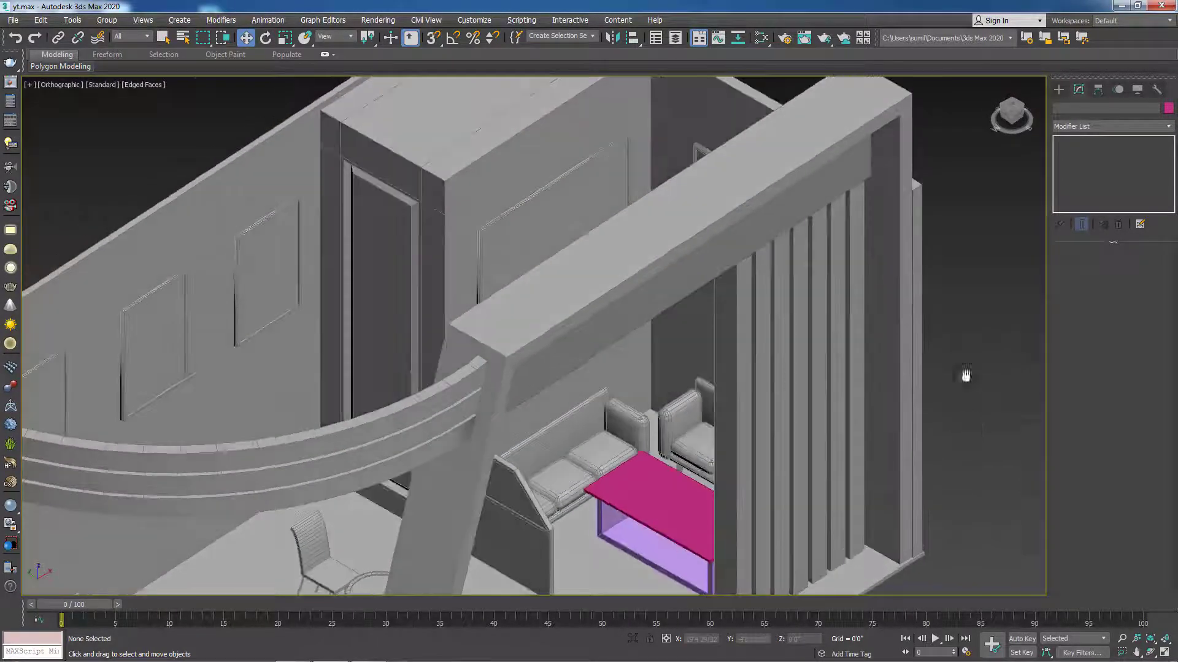
middle_drag(748, 592, 748, 368)
scroll(747, 369, down, 3)
middle_drag(730, 458, 723, 442)
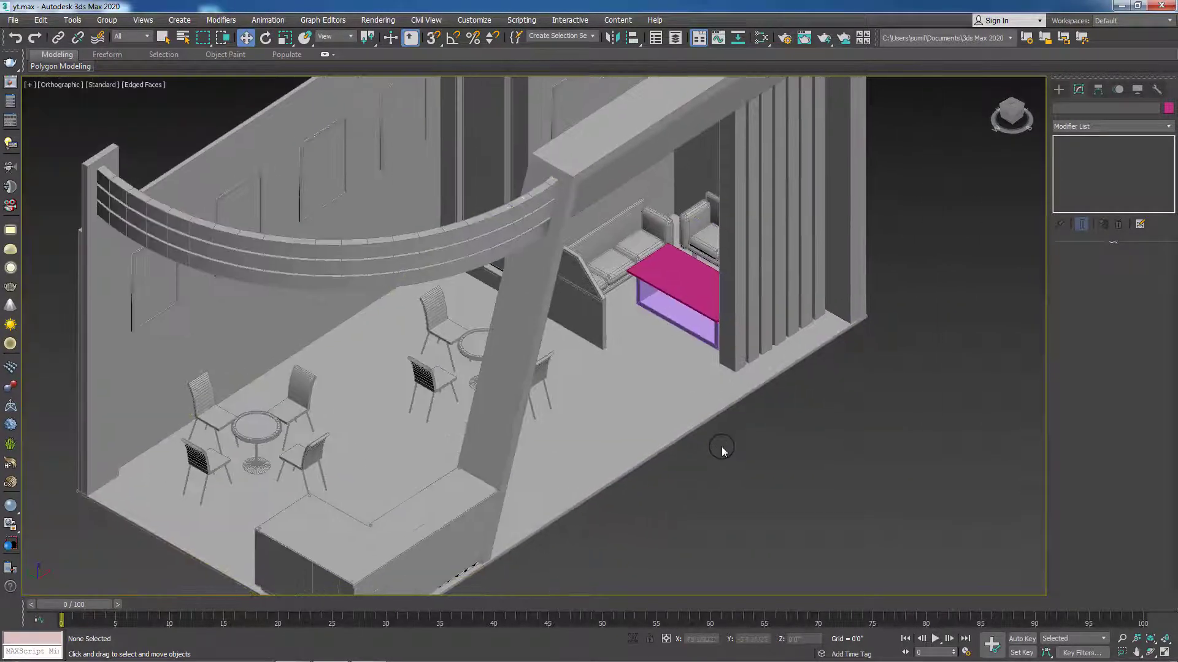
key(alt+Tab)
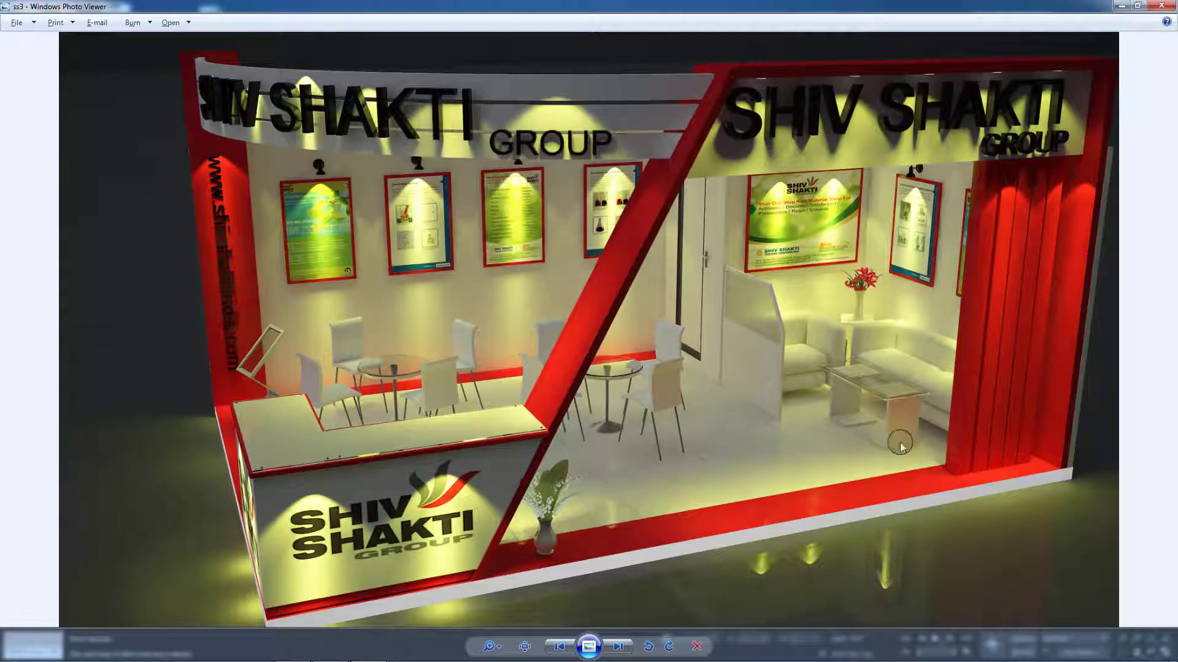
- Compare the model against the reference render, switching between 3ds Max and Photo Viewer
key(alt+Tab)
middle_drag(779, 453, 739, 497)
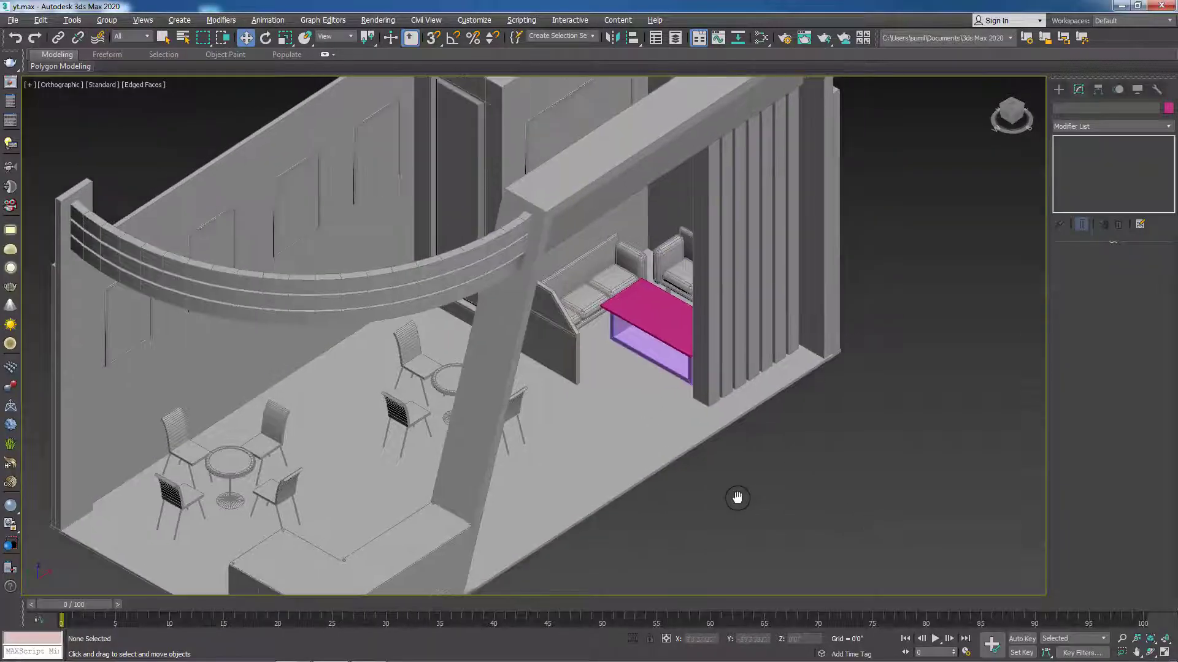
middle_drag(755, 439, 792, 572)
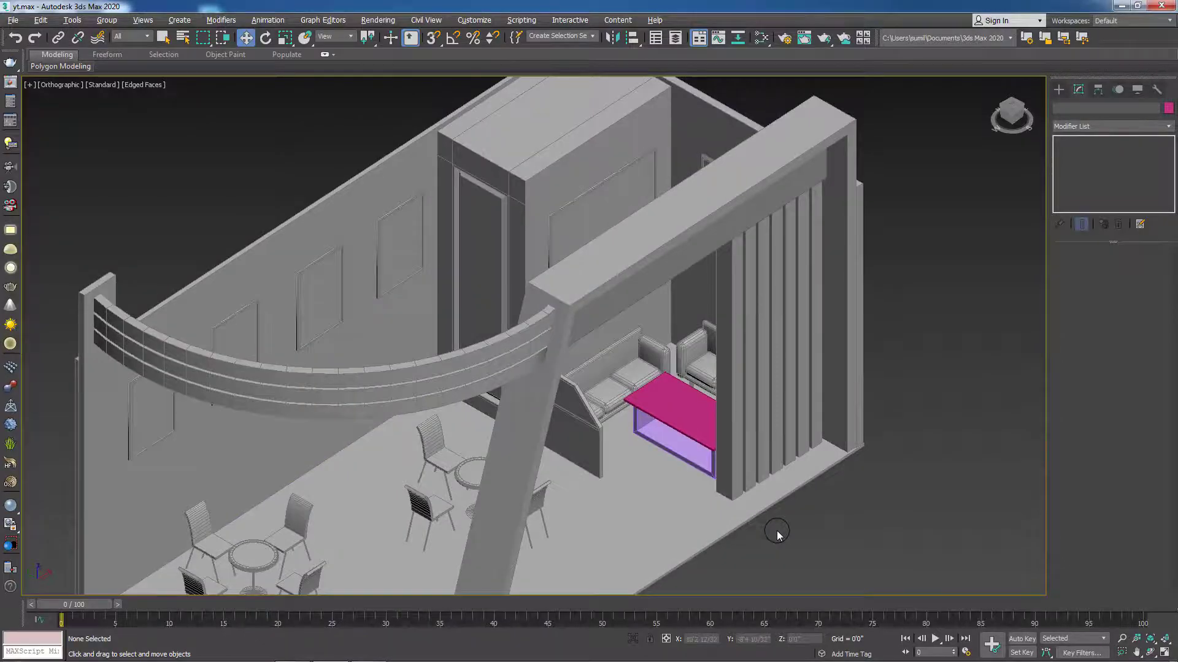
key(alt+Tab)
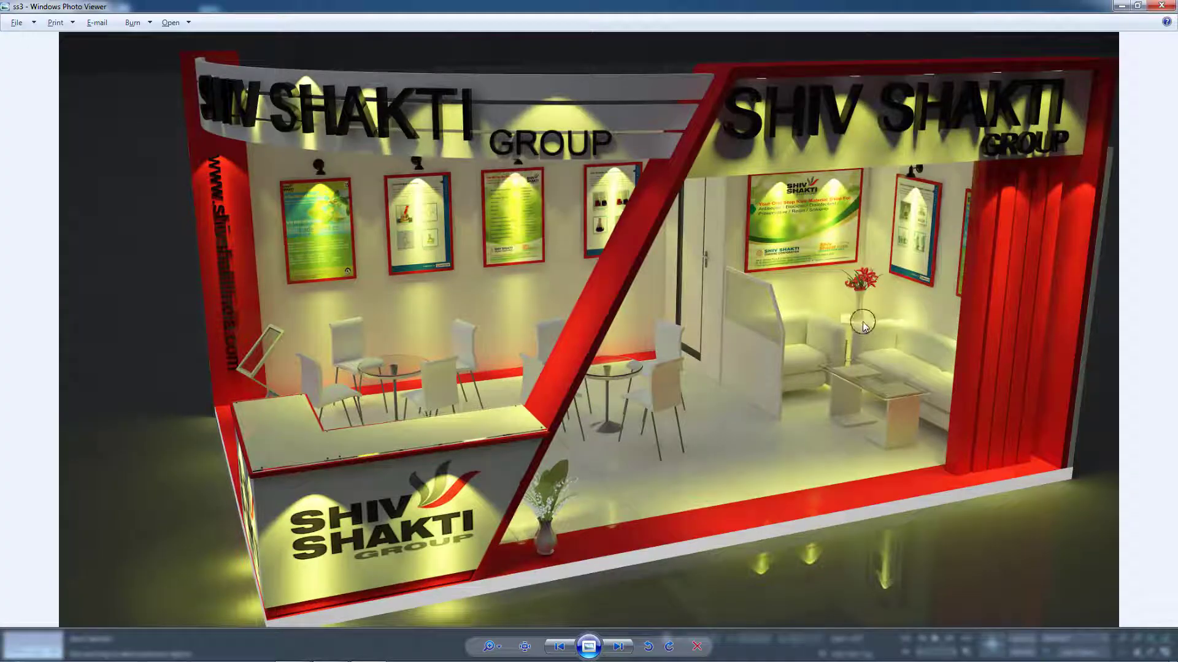
key(alt+Tab)
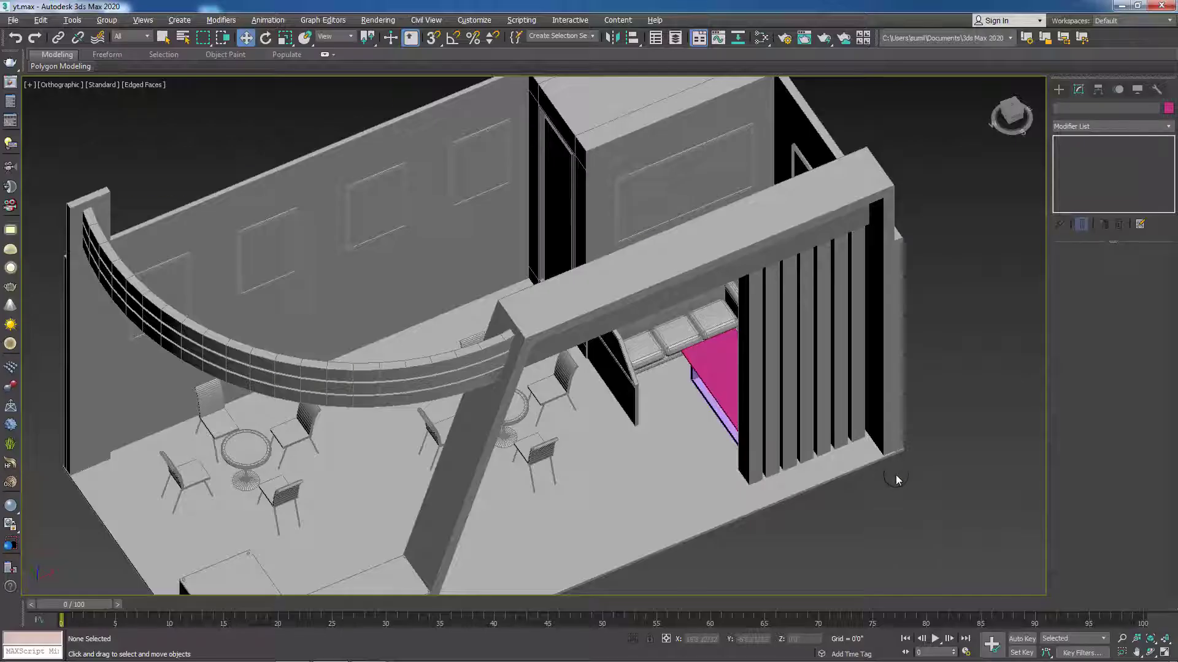
- Show the Front view in wireframe, recentred on the booth
key(f)
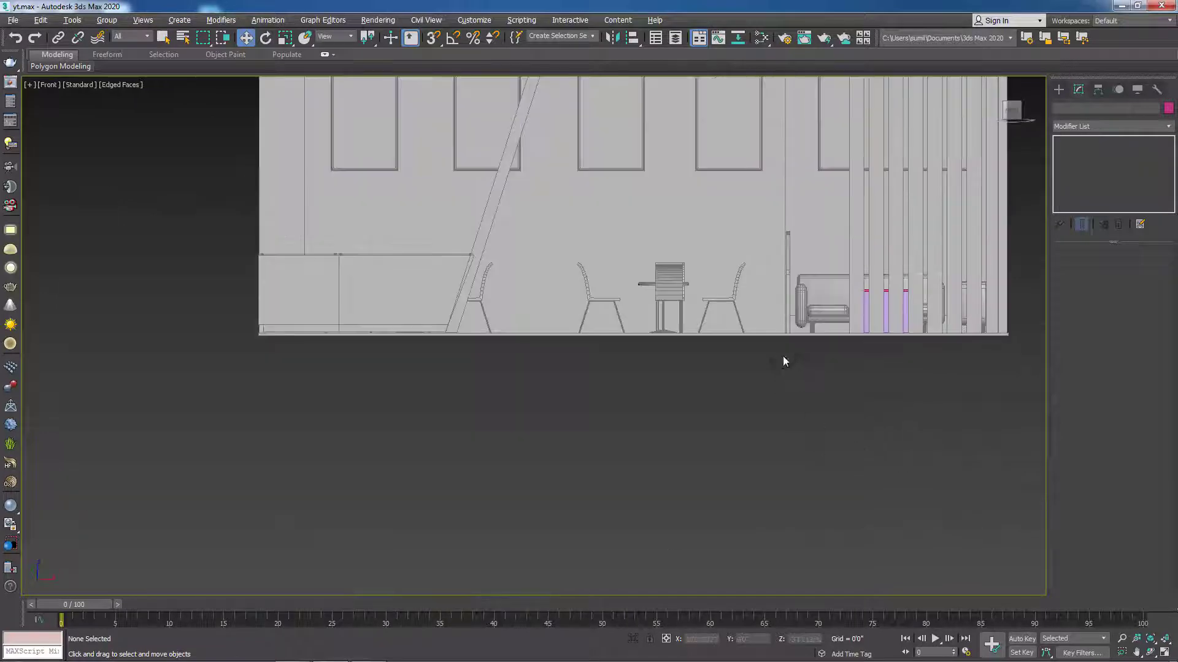
middle_drag(784, 362, 757, 494)
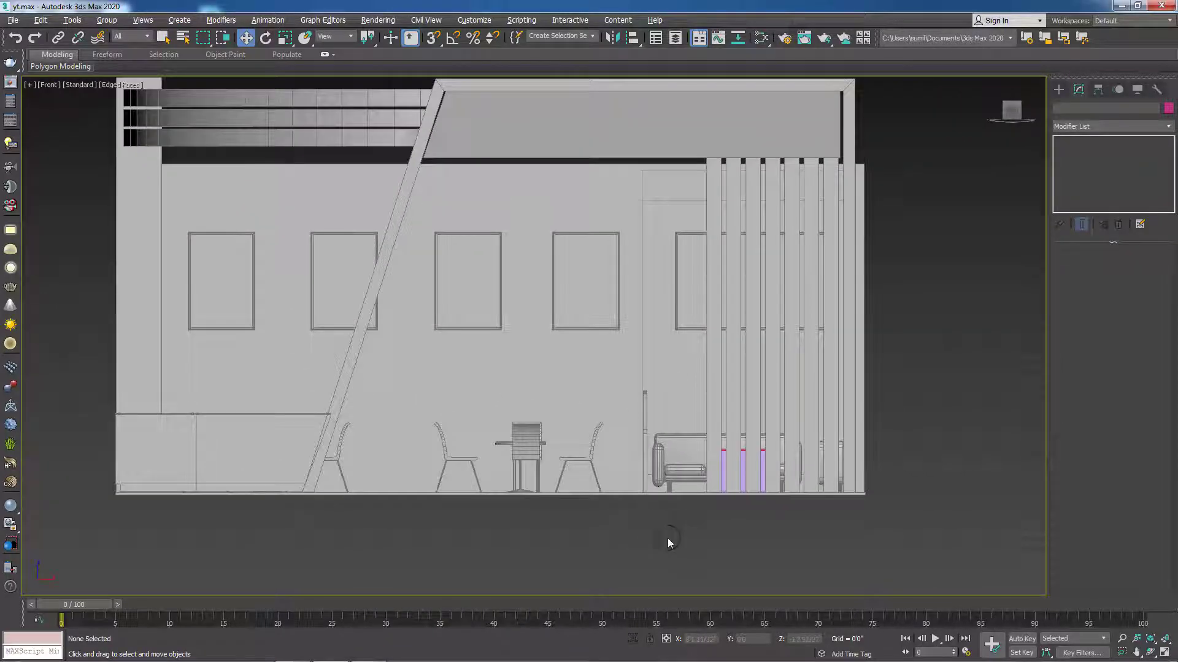
key(F3)
middle_drag(709, 545, 769, 575)
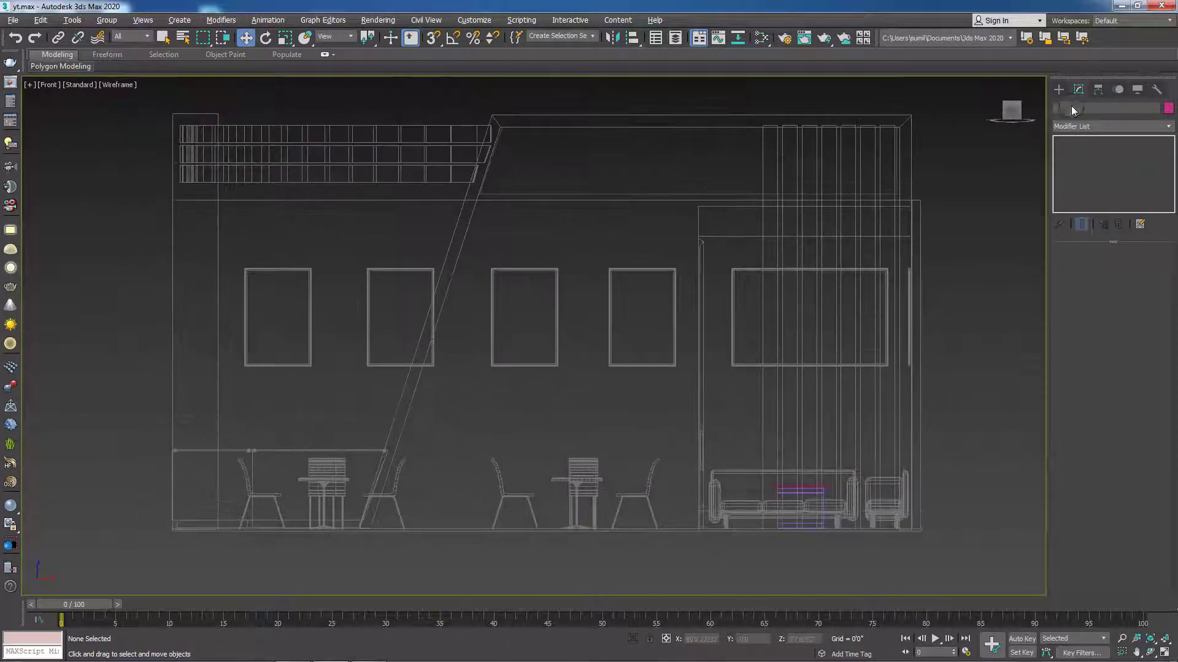
- Draw the four-point bracket line Line030 beside the right-hand sofa and view it shaded
click(1058, 89)
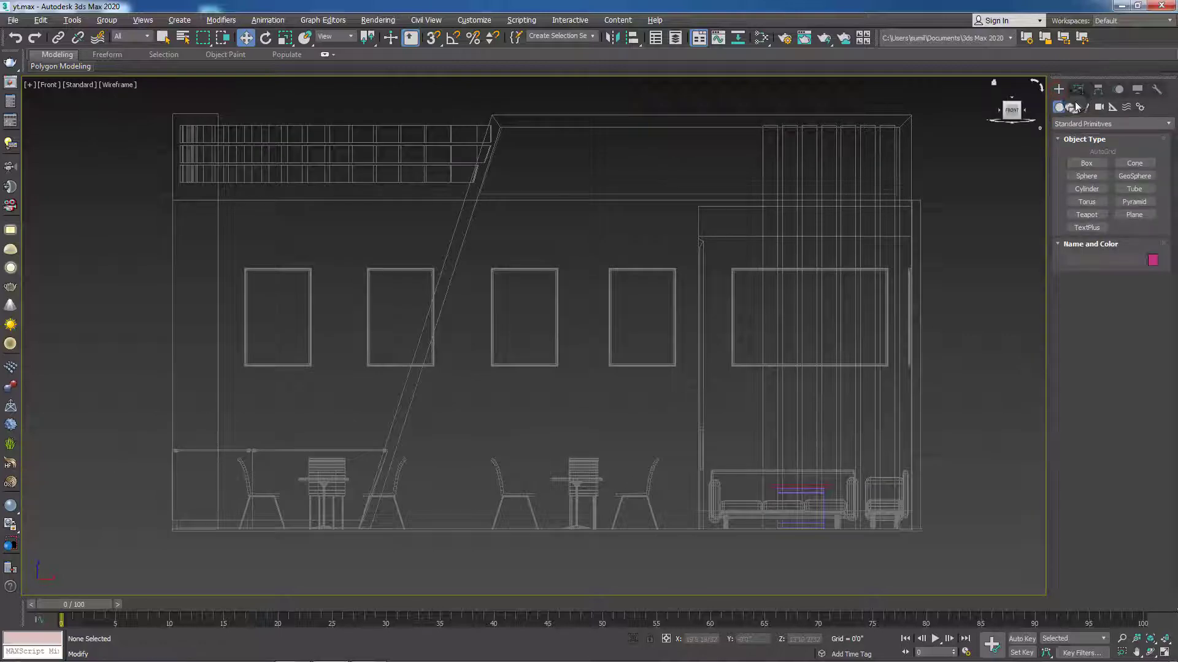
click(1072, 107)
click(1093, 184)
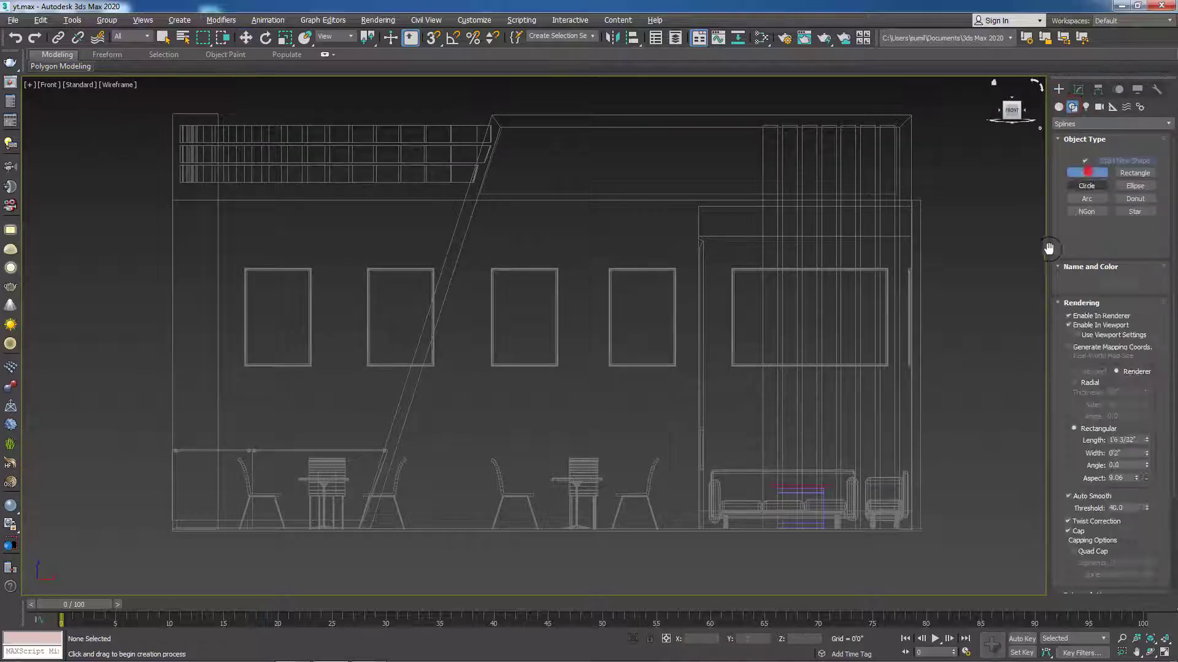
click(865, 482)
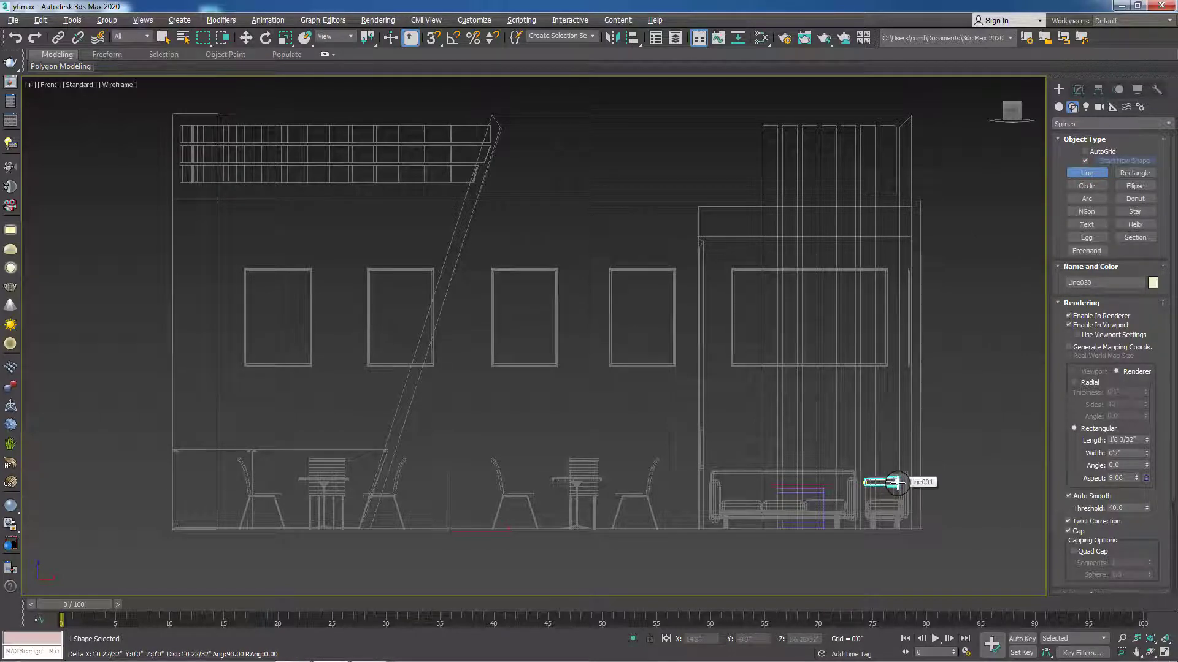
click(898, 482)
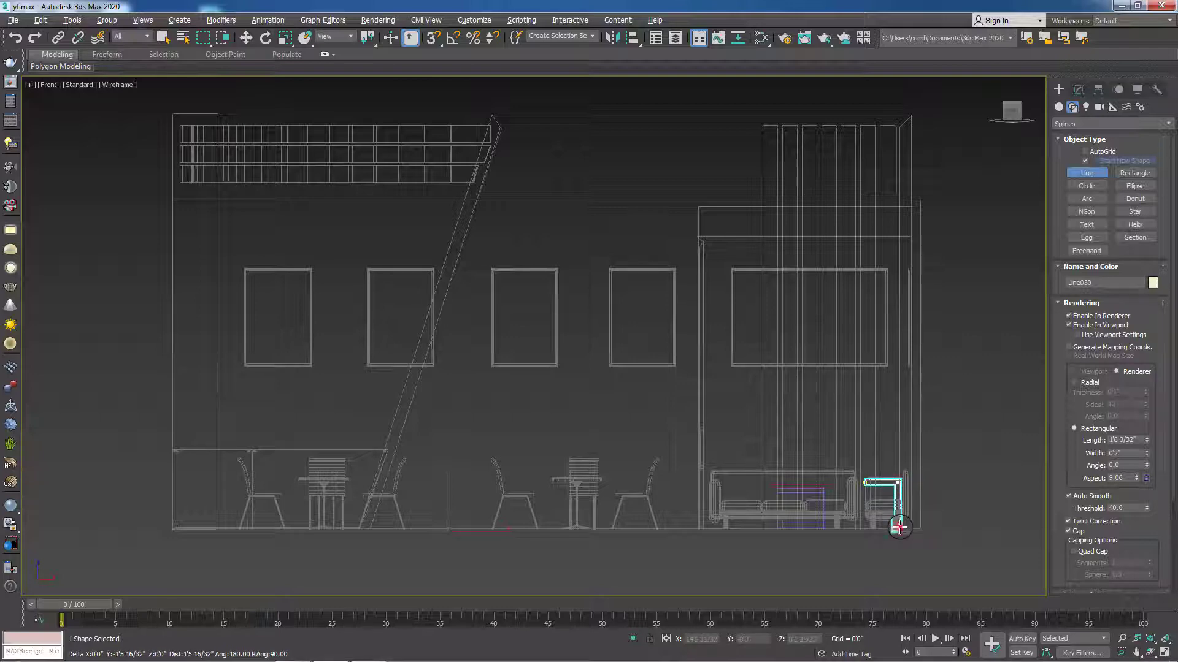
click(900, 526)
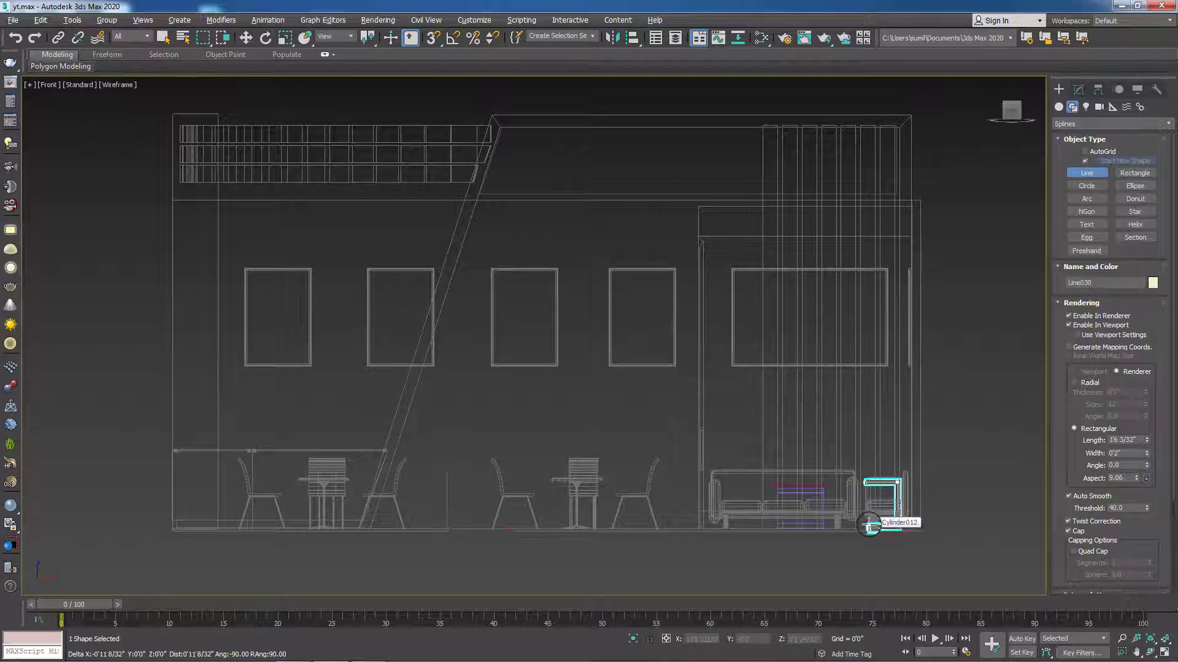
click(867, 525)
right_click(868, 525)
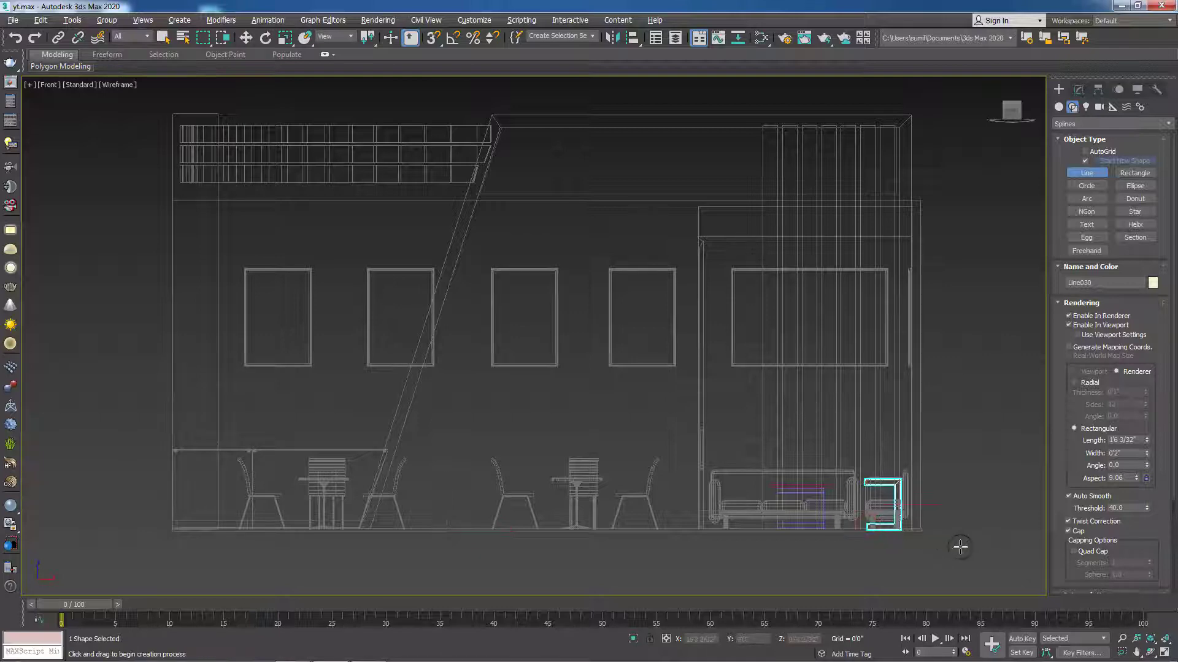
key(F3)
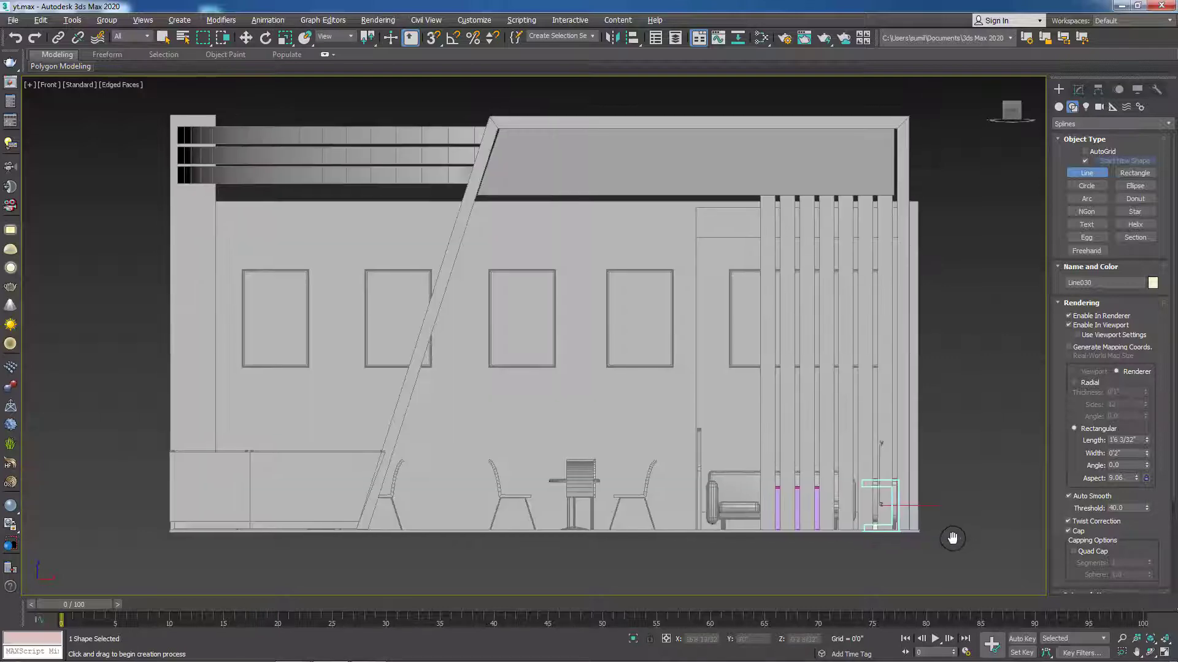
mouse_move(957, 534)
alt+middle_down()
mouse_move(895, 566)
mouse_move(927, 621)
mouse_move(890, 508)
alt+middle_up()
- Move one corner vertex of Line030 slightly right in Top view
scroll(890, 507, up, 3)
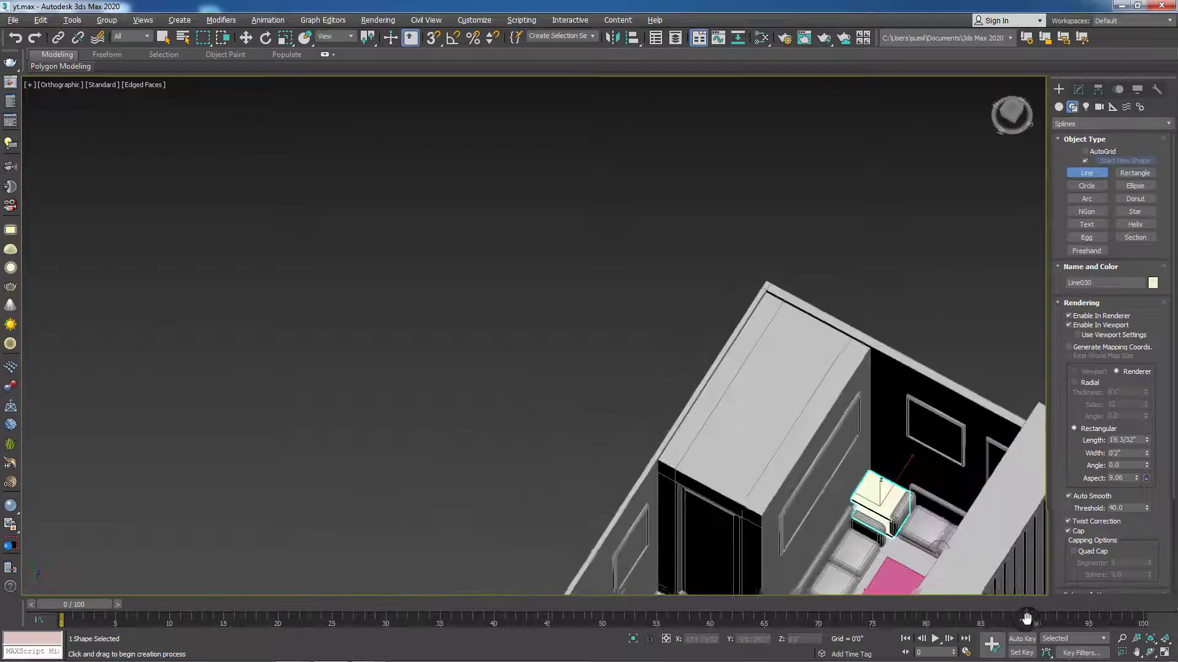
scroll(890, 507, up, 5)
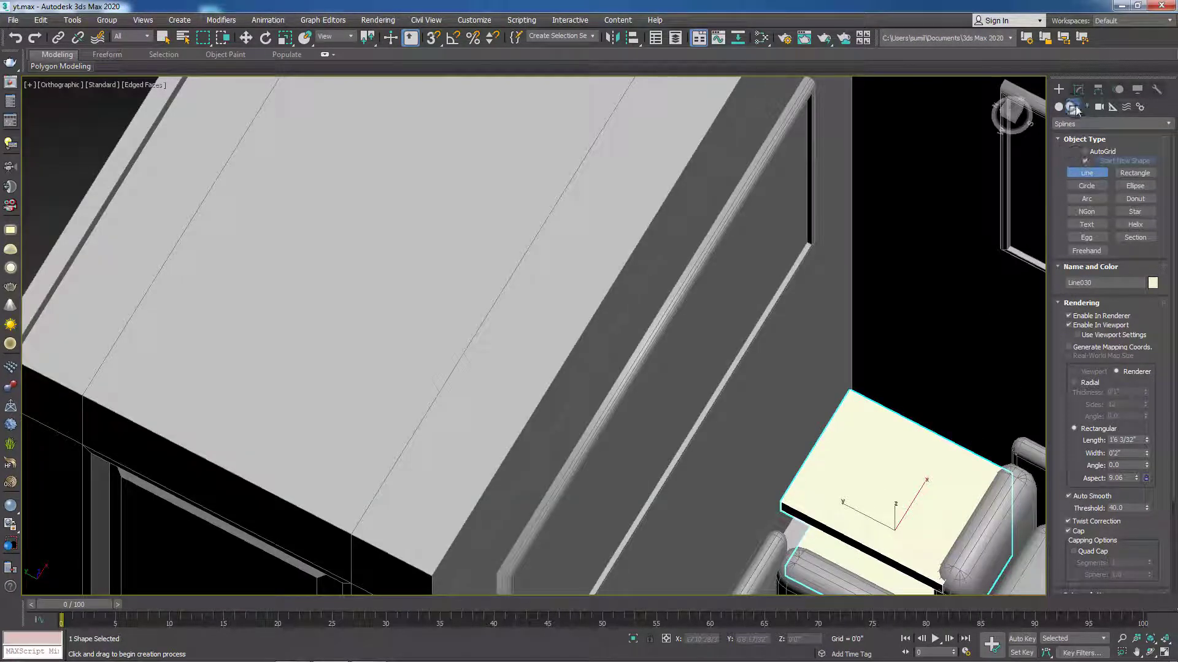
click(1078, 90)
click(1058, 141)
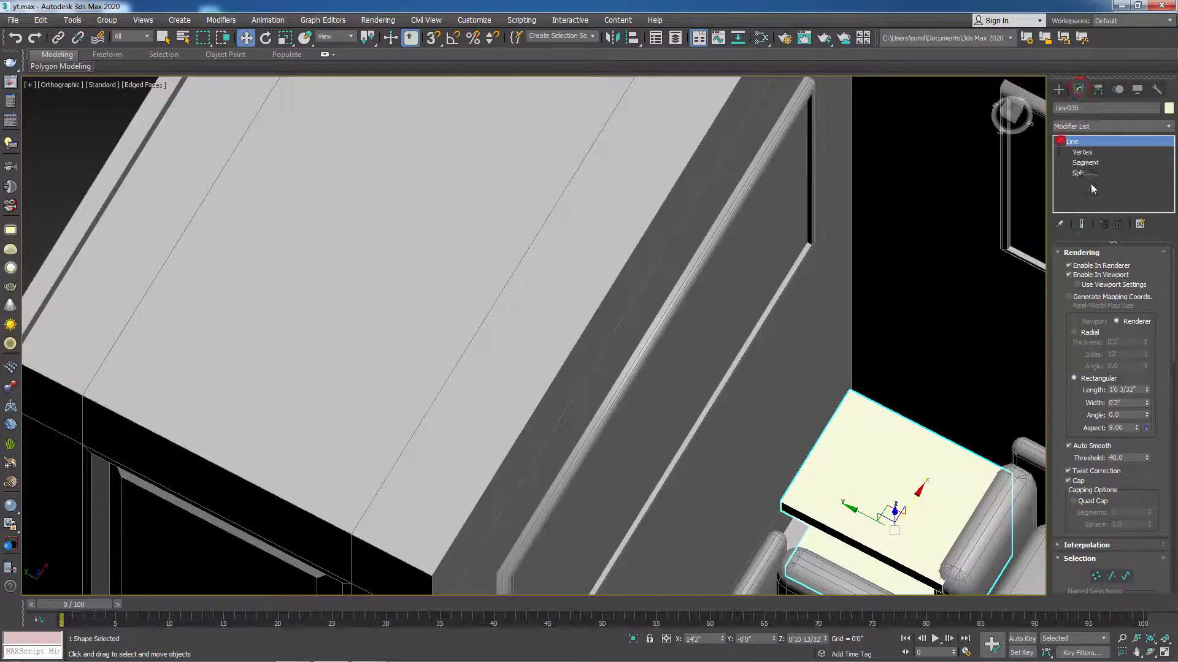
click(1084, 153)
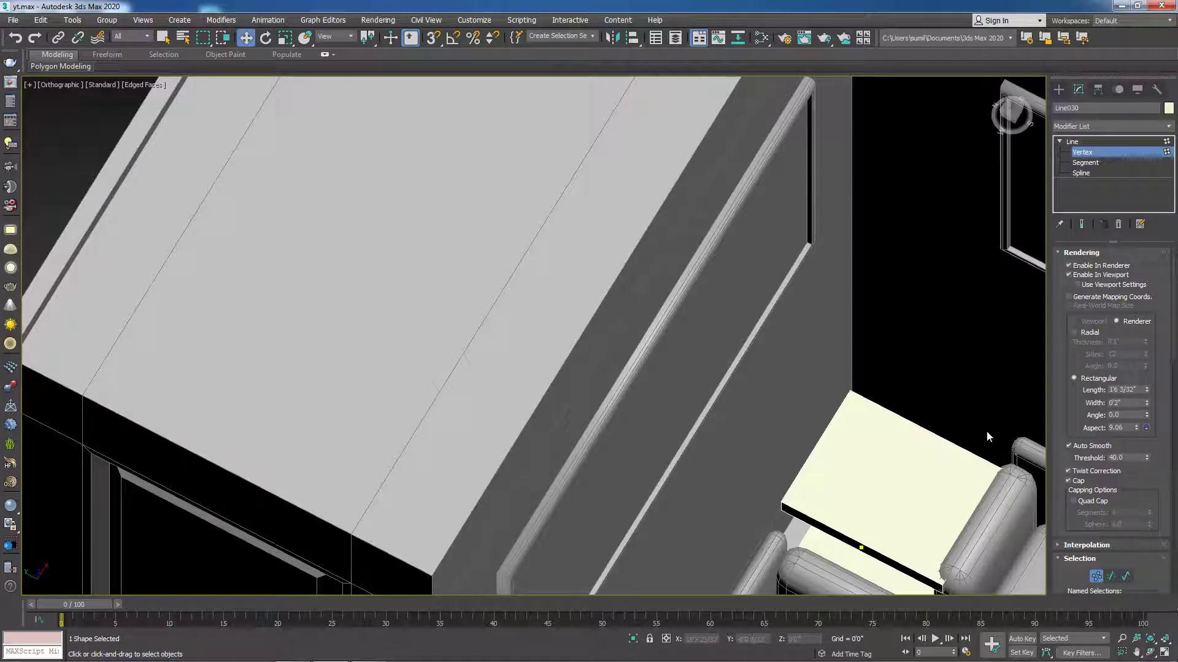
key(t)
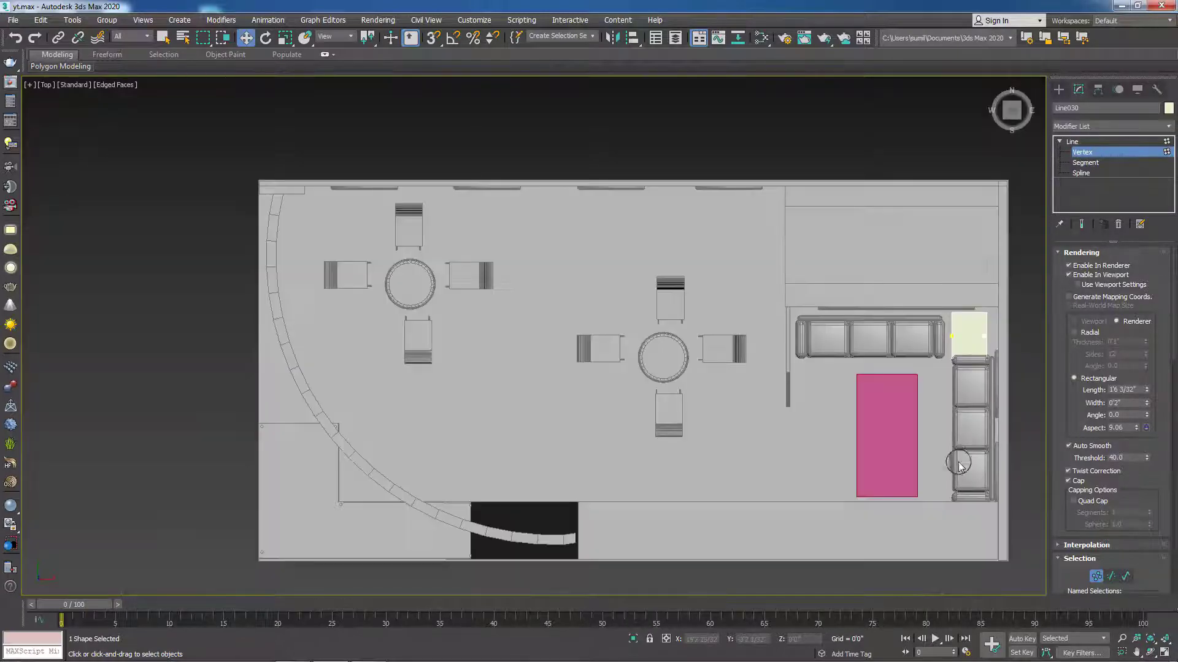
click(951, 335)
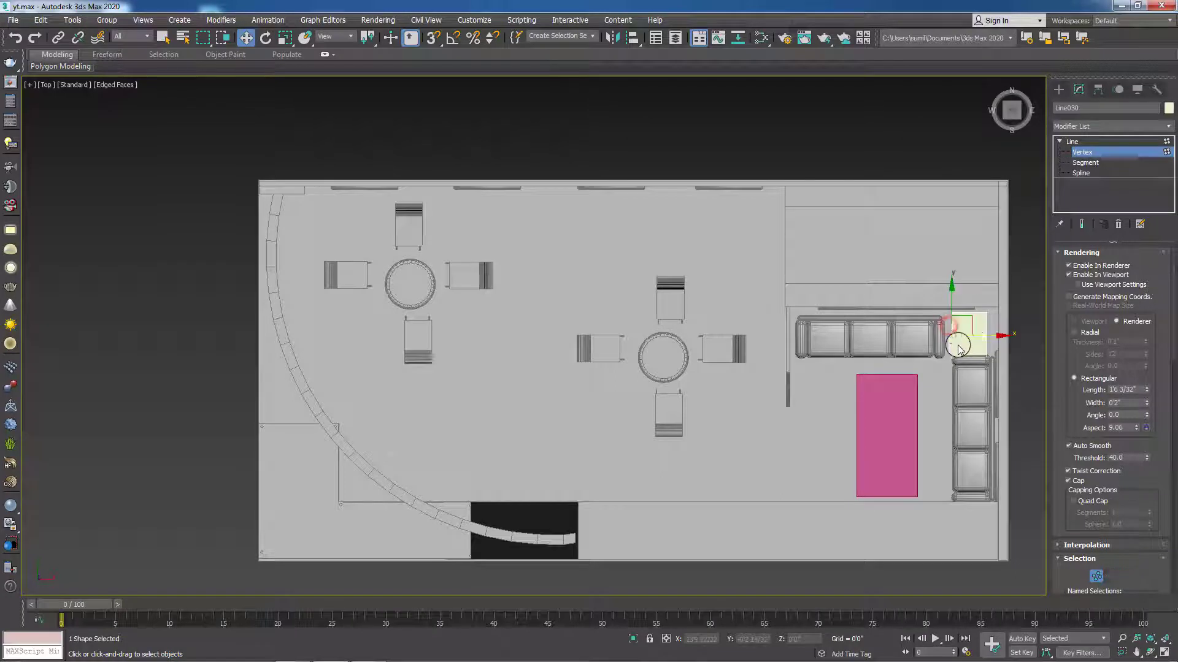
drag(983, 336, 993, 335)
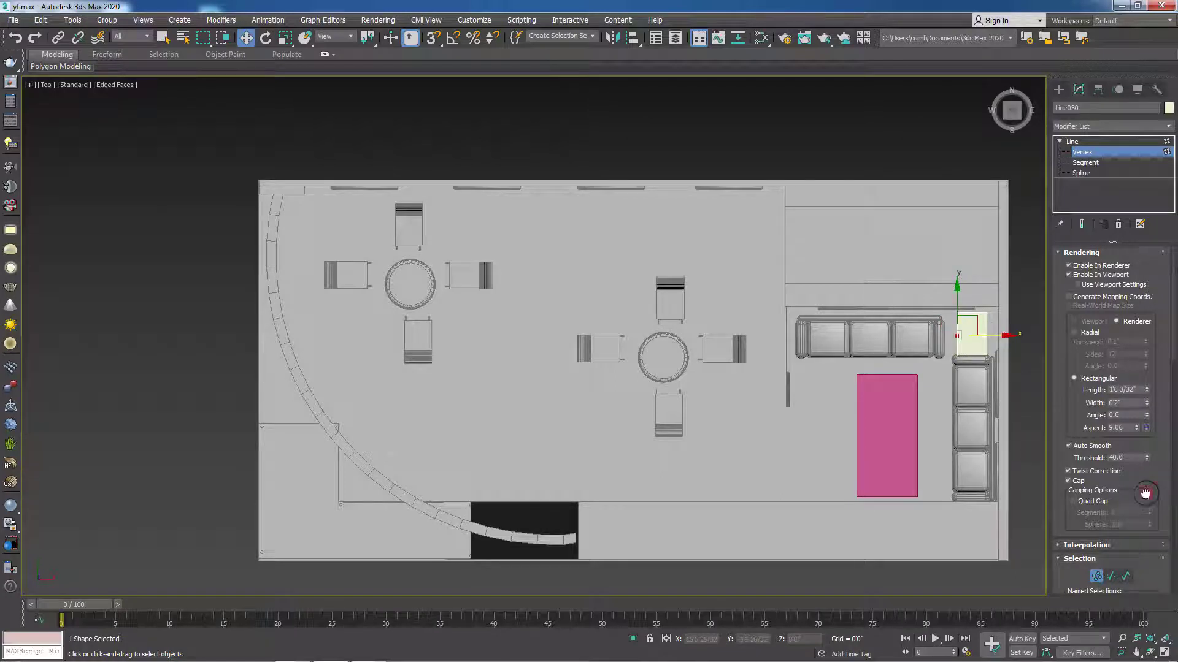
- Set Line030's section length to 0'11 7/32" and nudge it up into the corner
click(1096, 578)
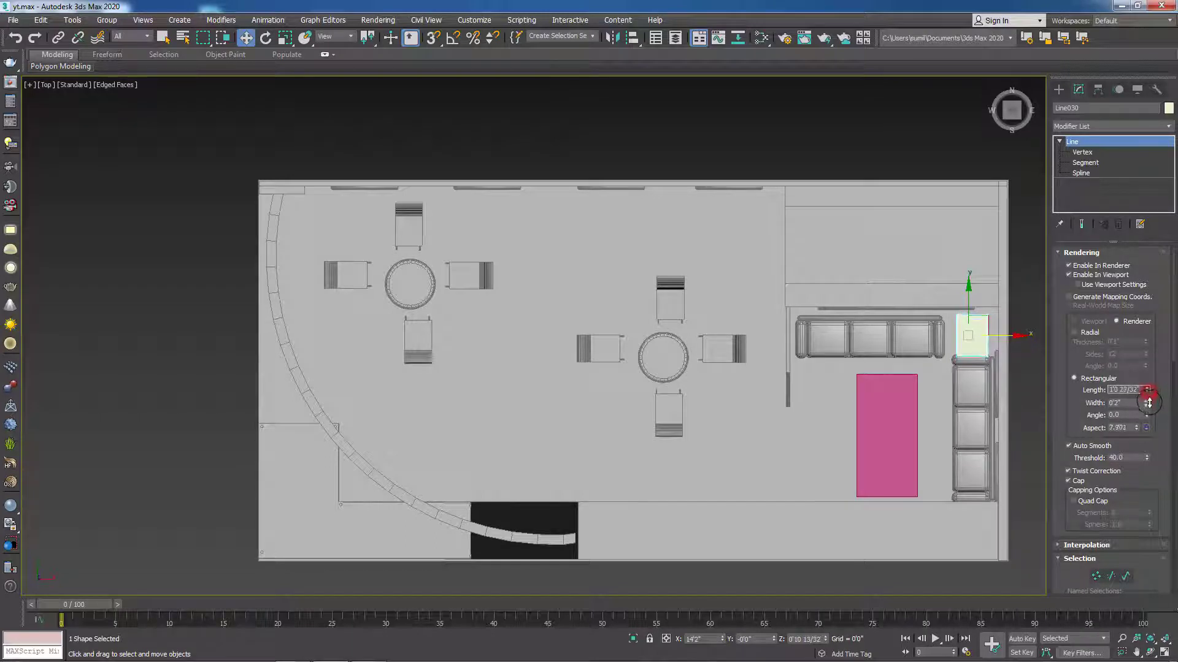
drag(1148, 396, 1148, 423)
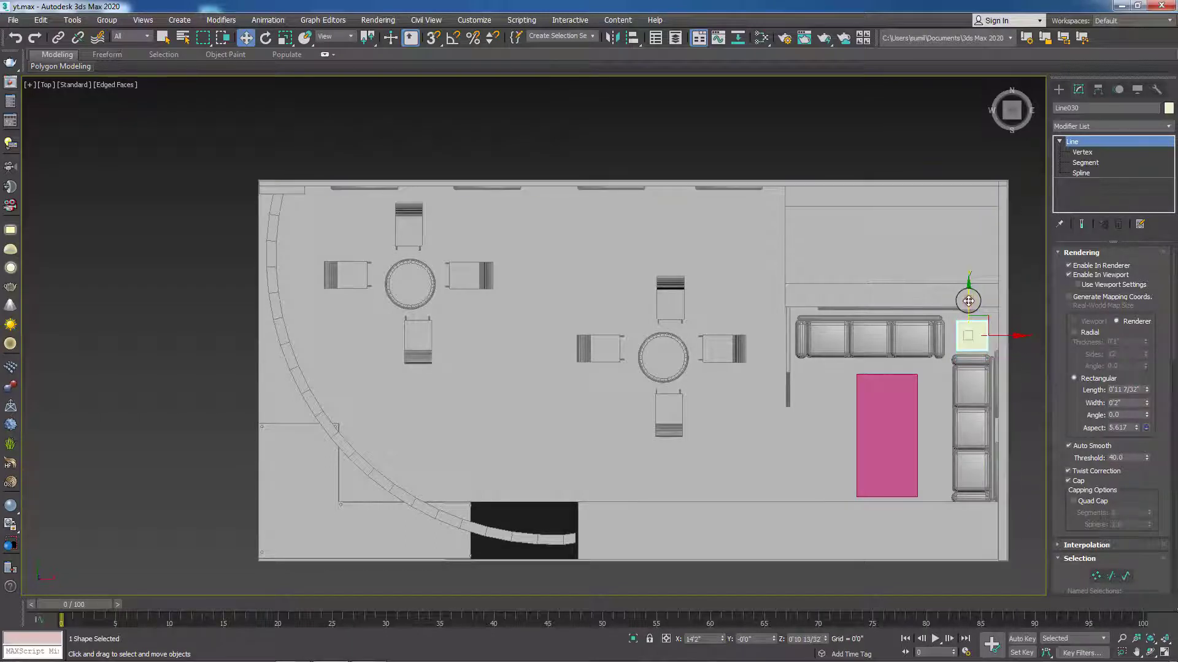
drag(968, 297, 968, 293)
click(1031, 388)
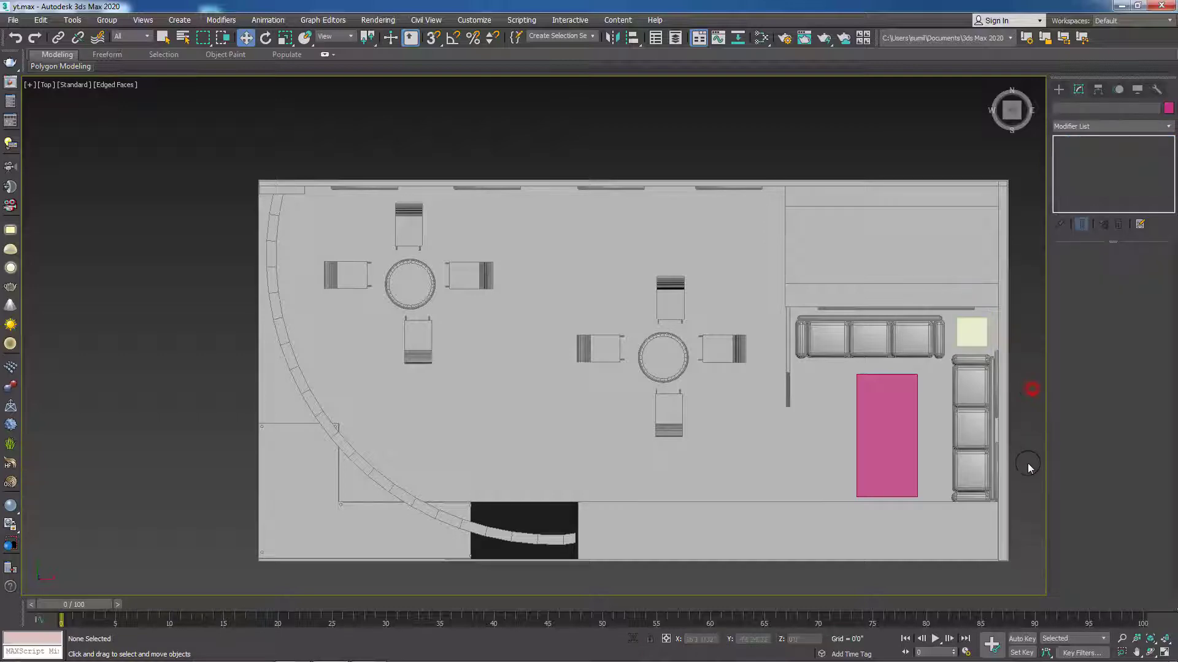
- Orbit, zoom and pan to inspect the whole booth and new side table at an angle
alt+middle_drag(1028, 463, 996, 580)
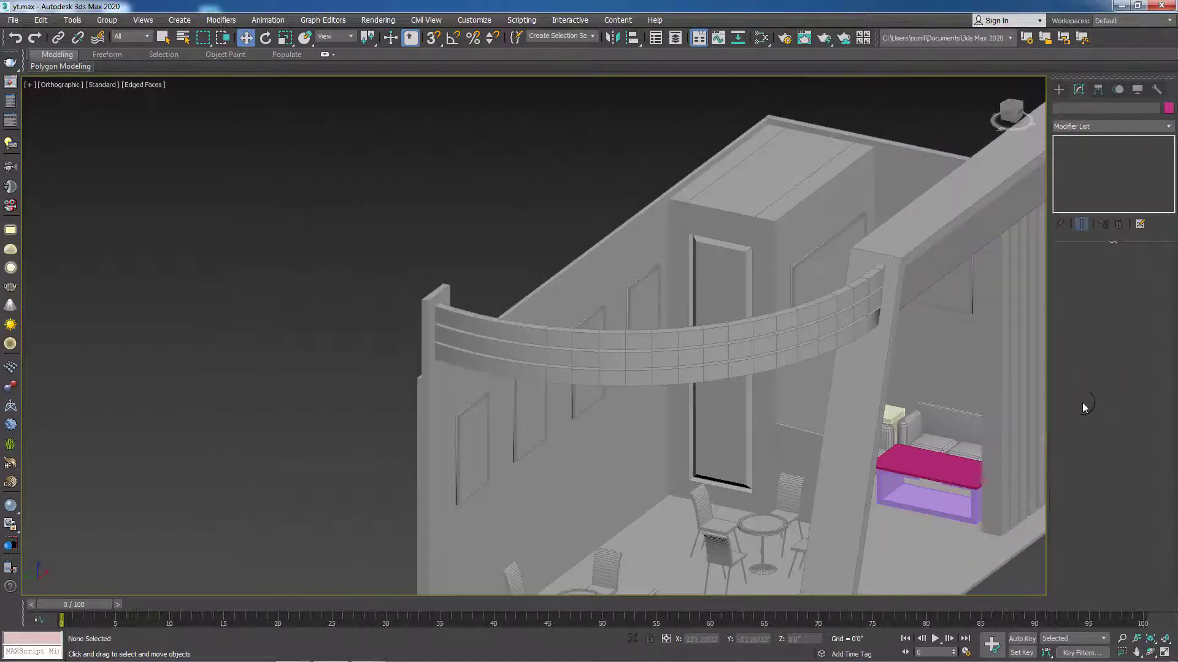
scroll(938, 528, down, 3)
alt+middle_drag(885, 481, 834, 448)
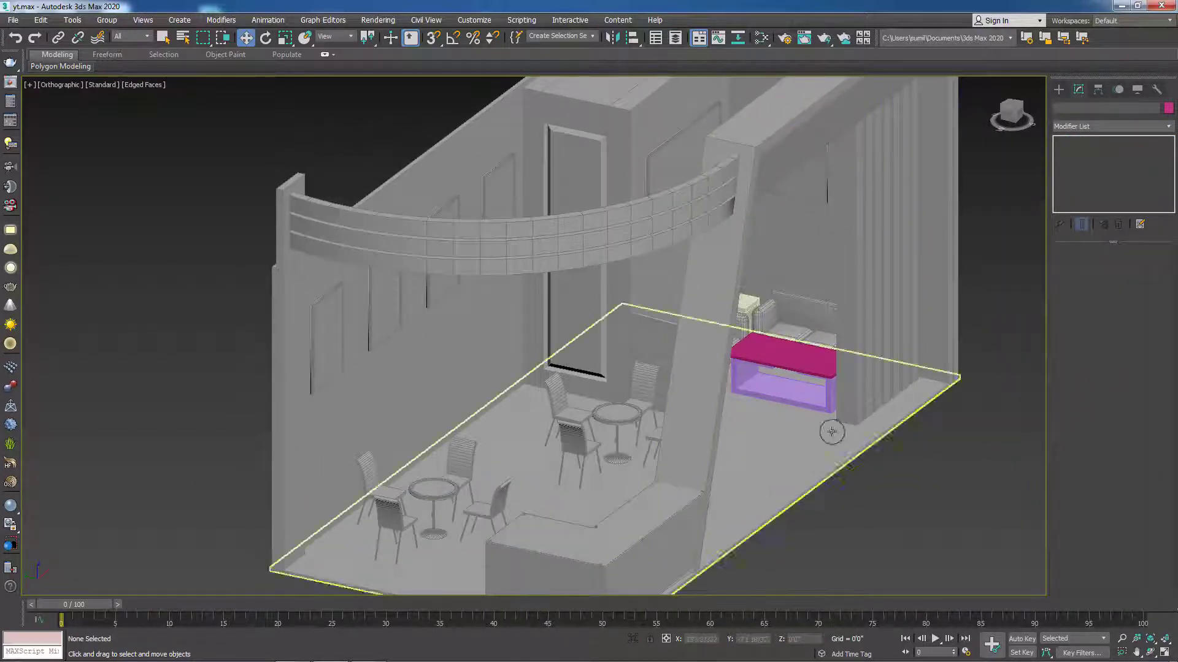
scroll(820, 499, up, 4)
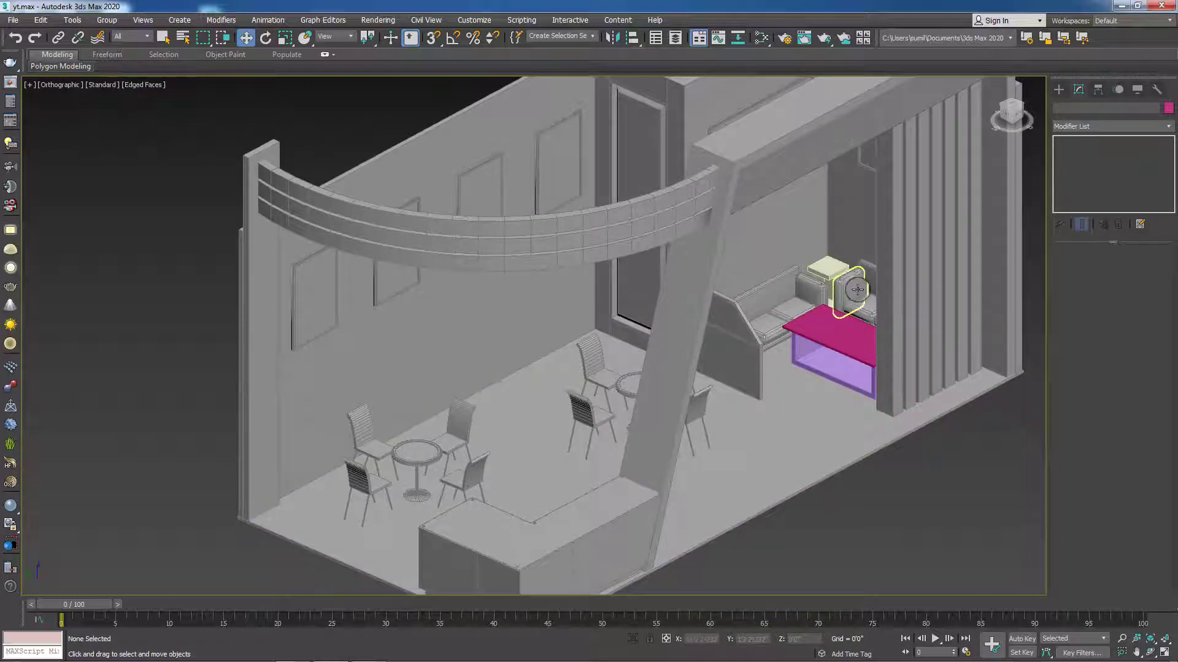
middle_drag(886, 525, 889, 513)
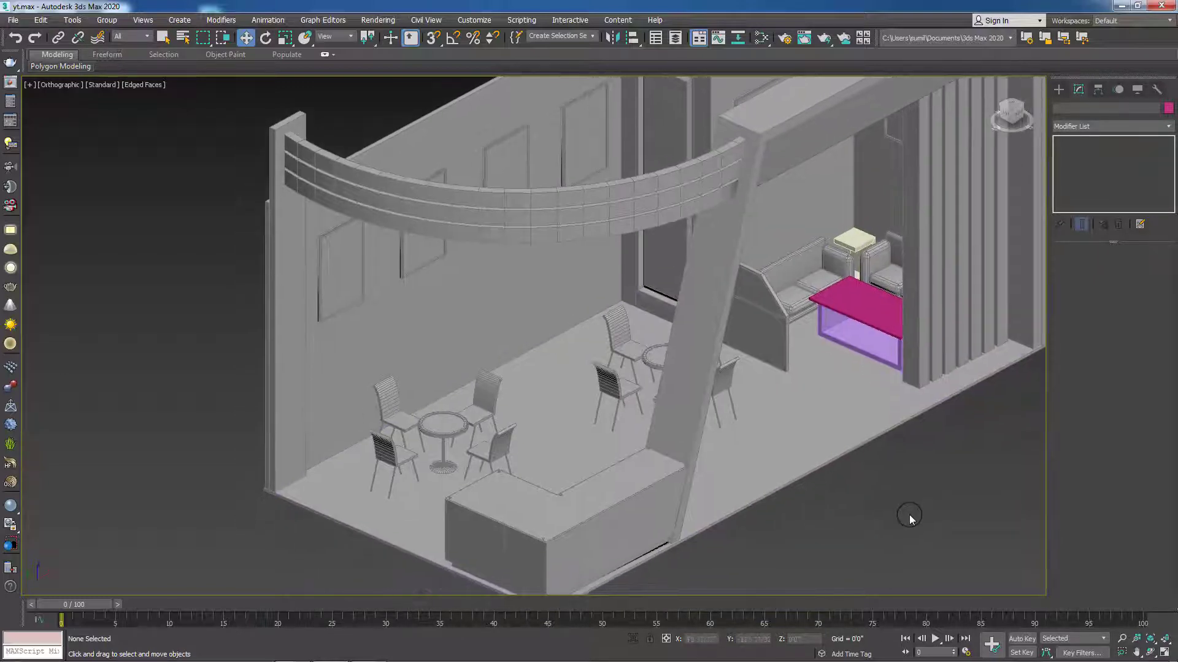
scroll(884, 508, up, 3)
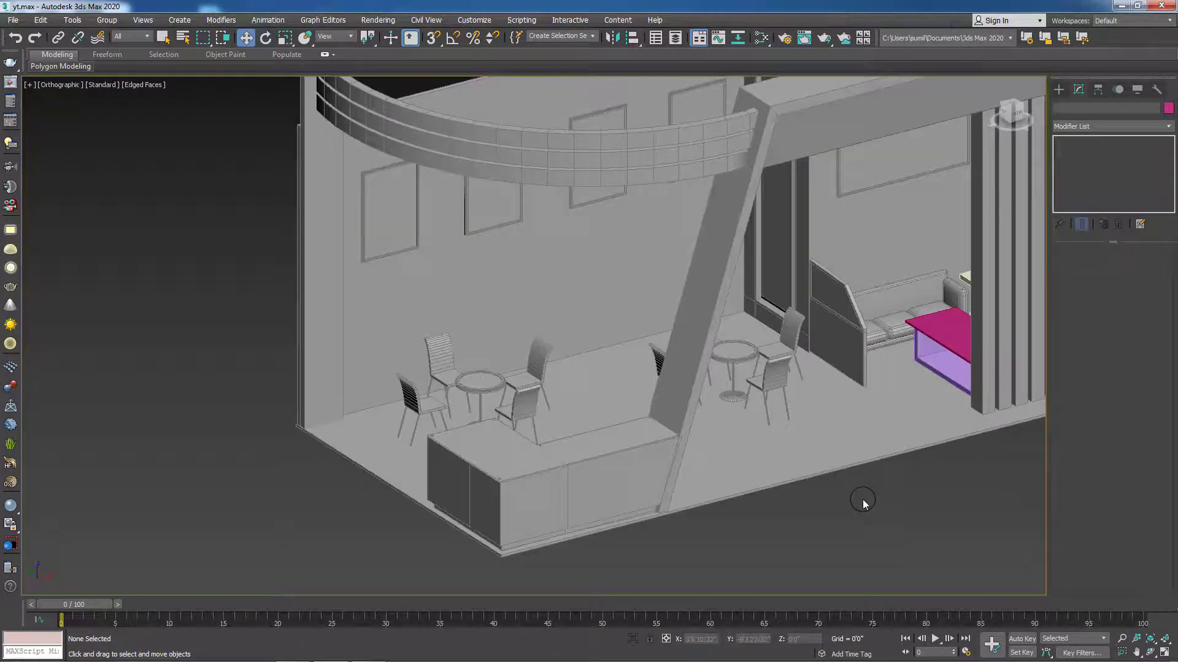
scroll(853, 510, down, 1)
scroll(842, 518, down, 2)
mouse_move(846, 533)
middle_down()
mouse_move(812, 532)
mouse_move(804, 512)
mouse_move(821, 516)
mouse_move(801, 536)
mouse_move(826, 513)
middle_up()
scroll(812, 531, down, 2)
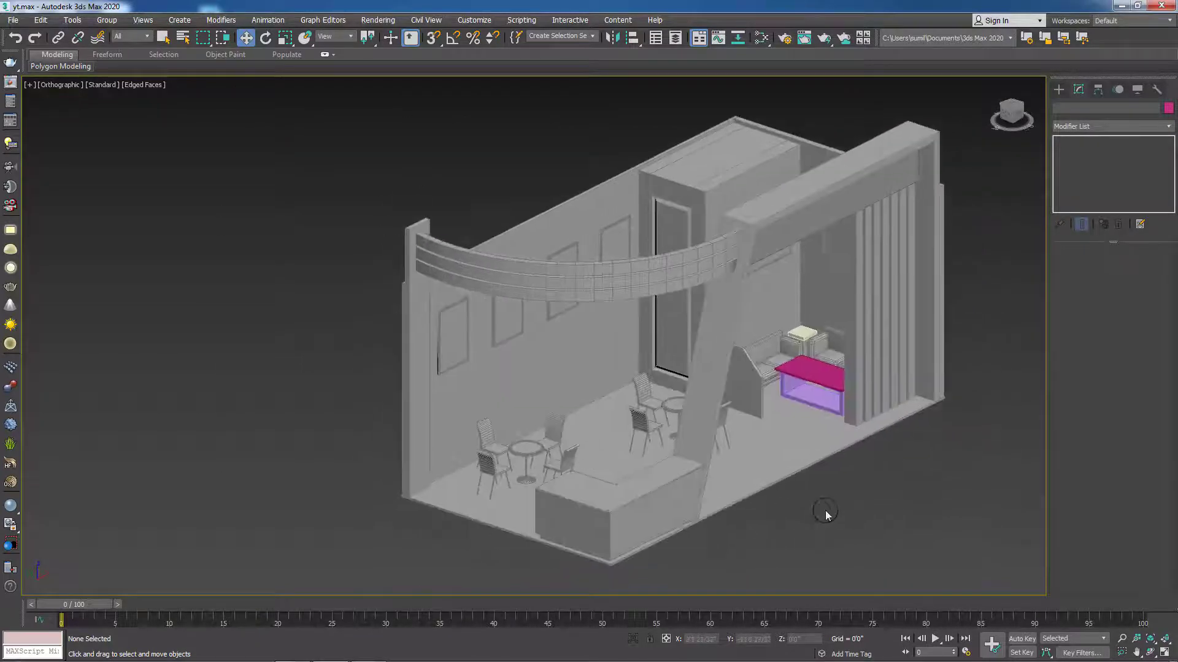
key(alt+Tab)
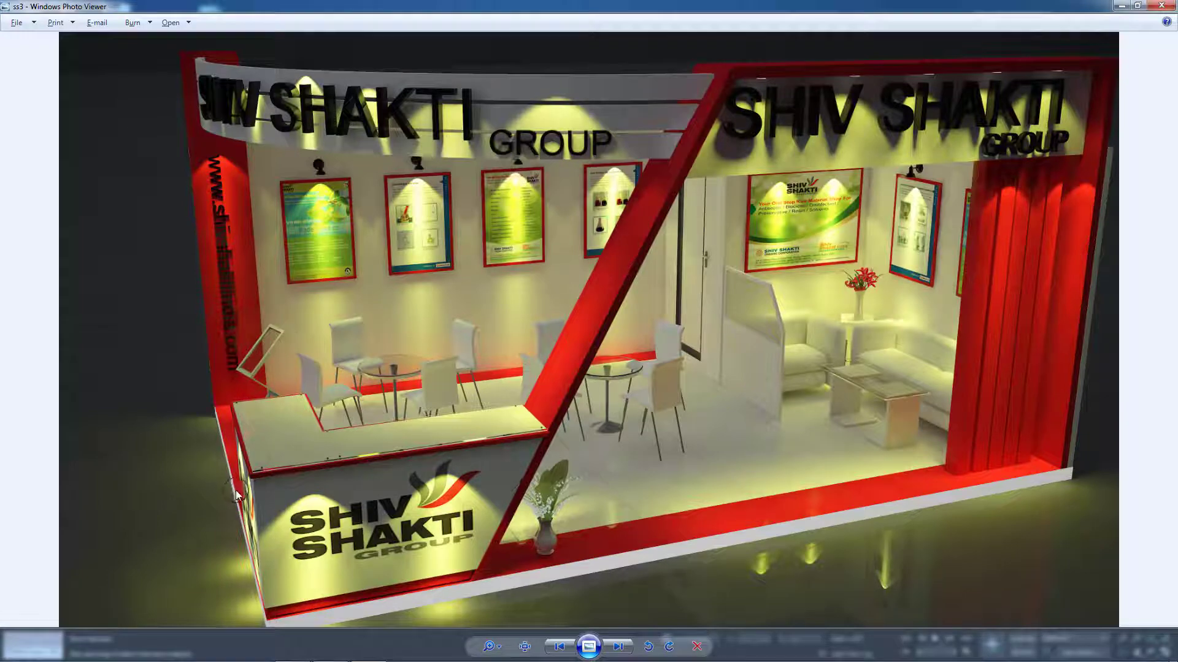
- Flip between the ss6 and ss3 booth reference renders in Windows Photo Viewer
key(Right)
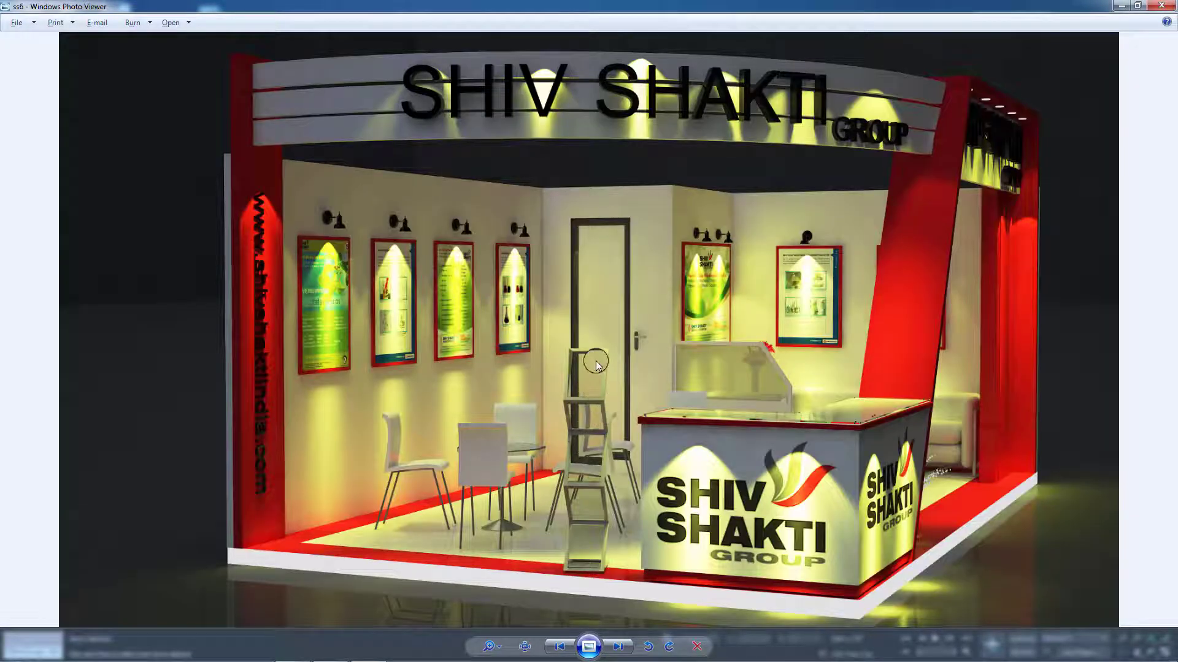
key(Right)
key(Left)
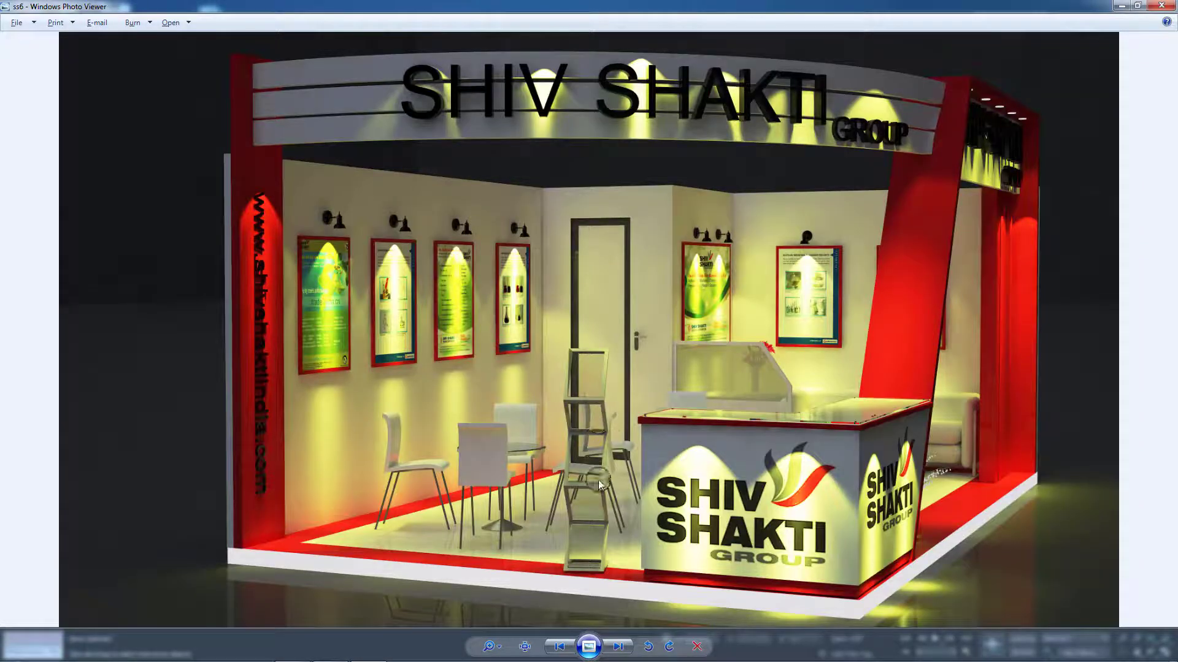
key(Left)
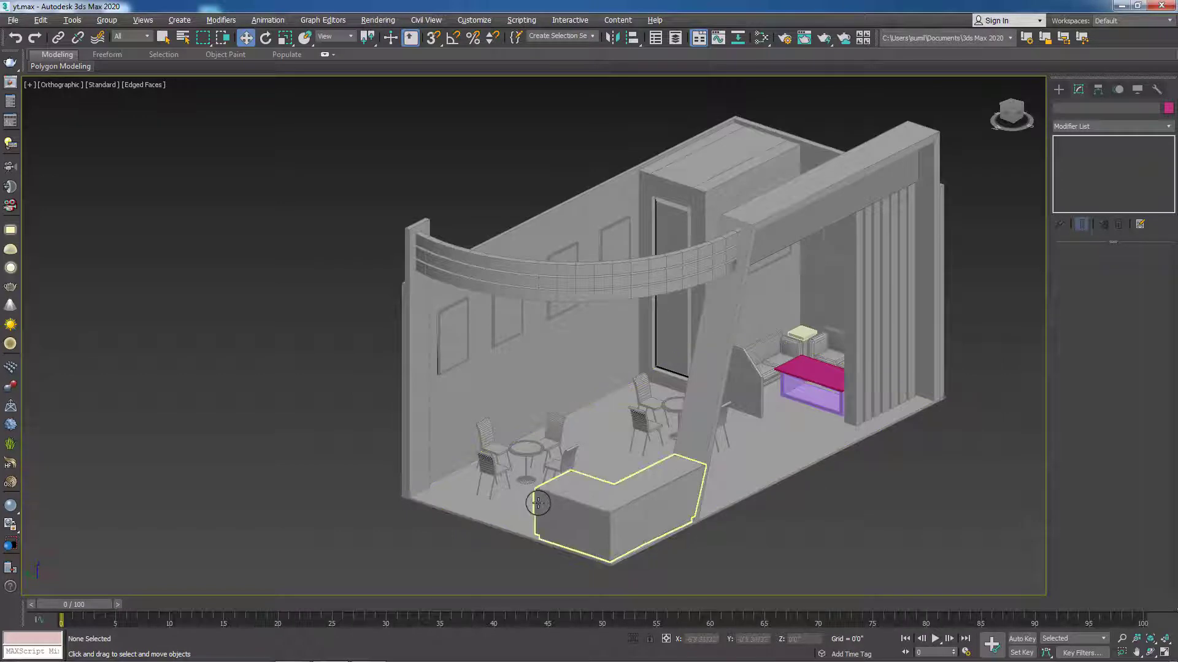
- Frame the whole stall front in the Front viewport
key(f)
middle_drag(387, 428, 462, 506)
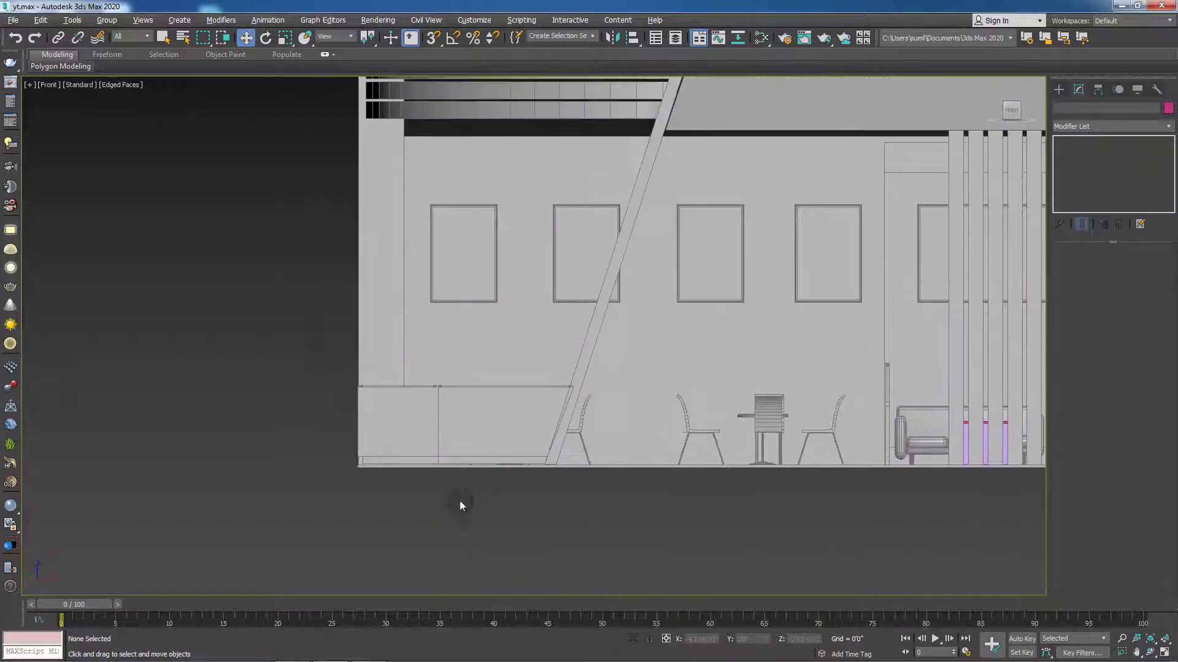
scroll(462, 506, down, 3)
middle_drag(316, 421, 297, 491)
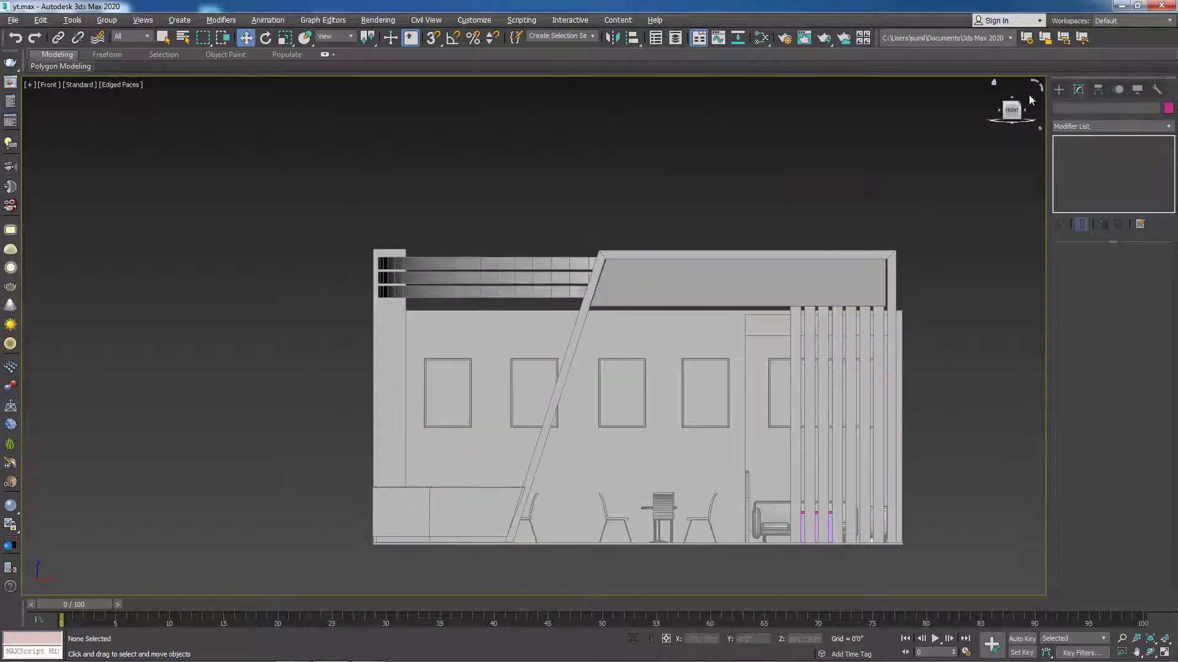
- Draw a six-point zigzag Line beside the counter in the wireframe Front view
click(1058, 89)
click(1078, 172)
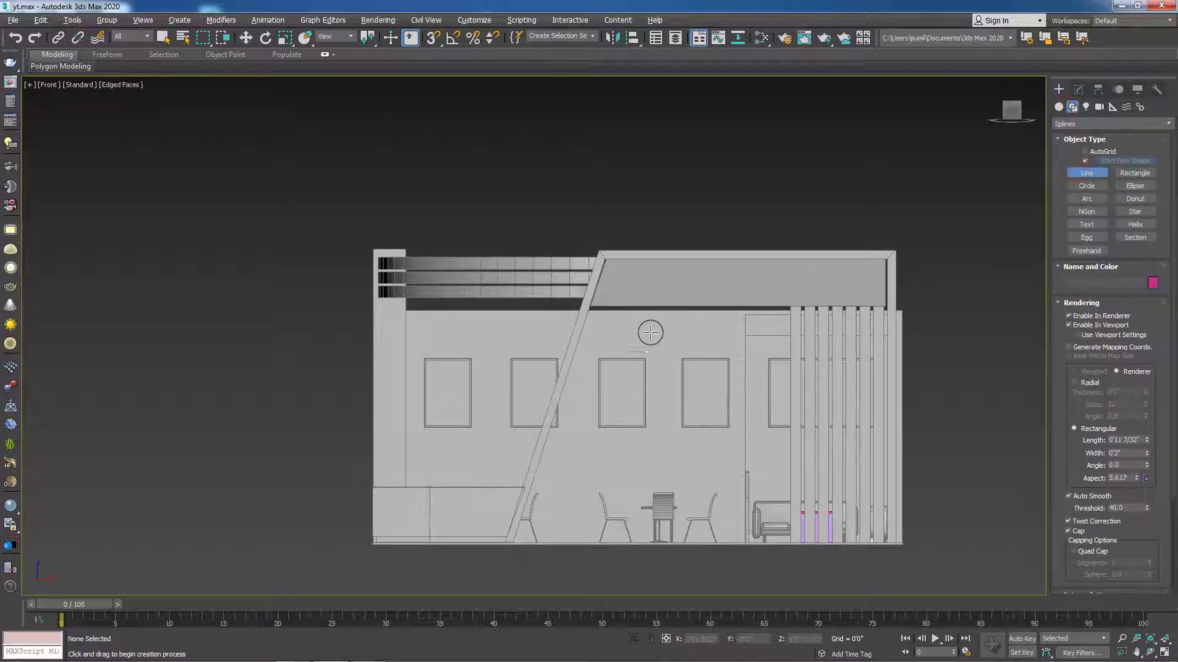
key(F3)
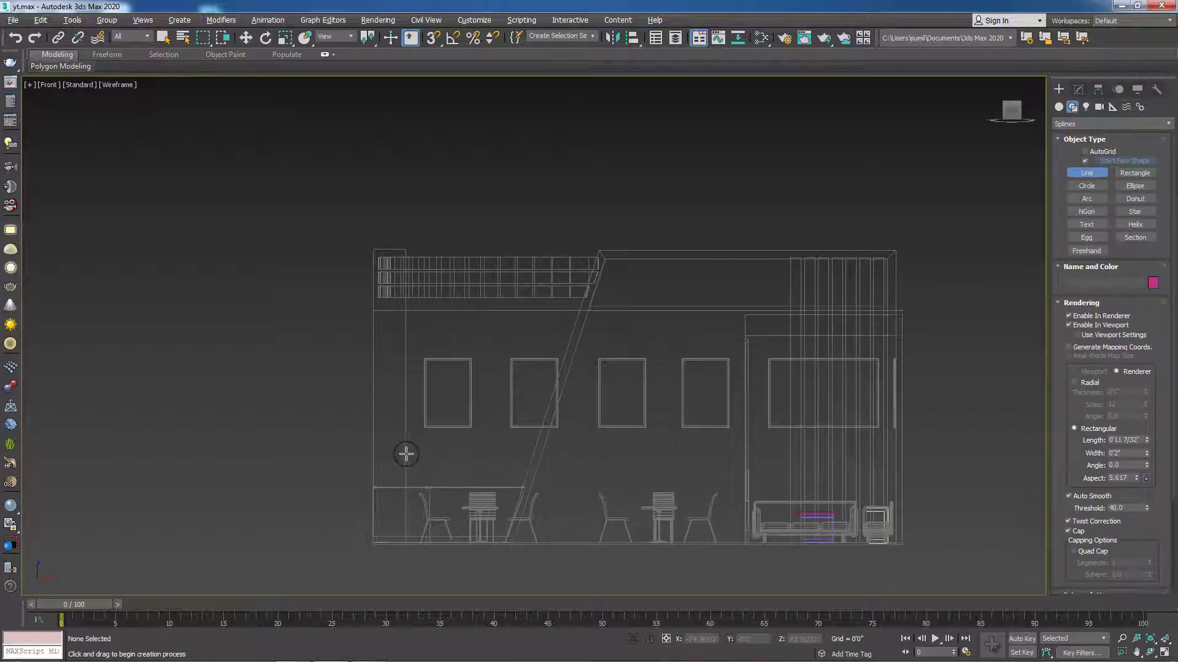
click(408, 453)
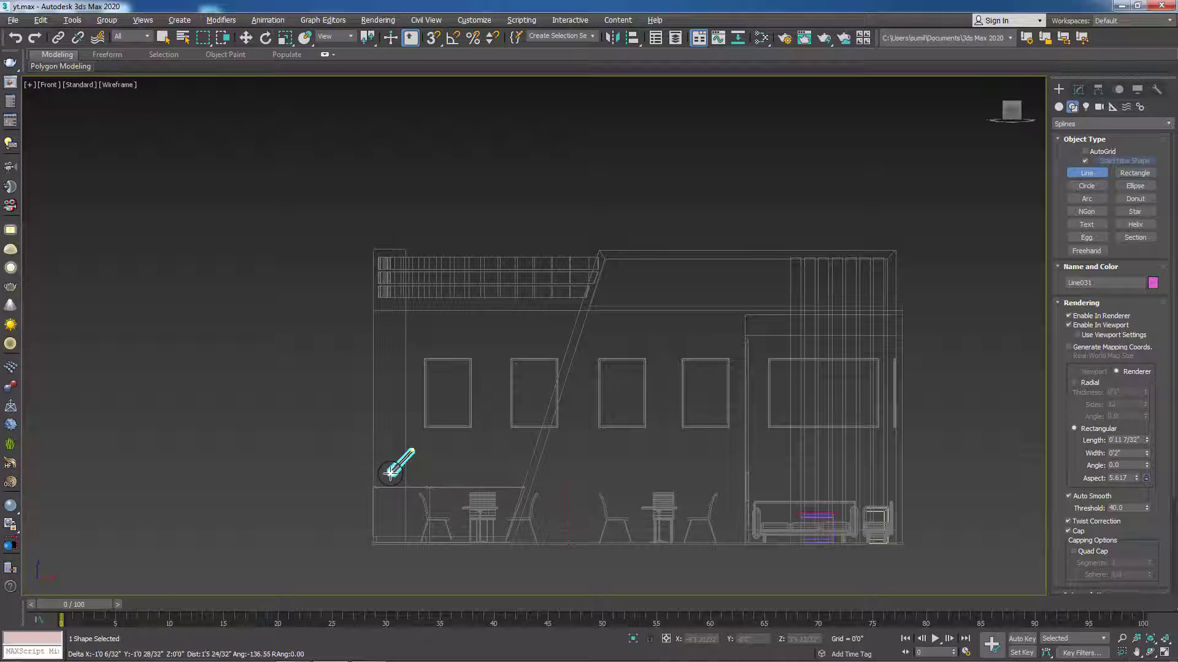
click(390, 473)
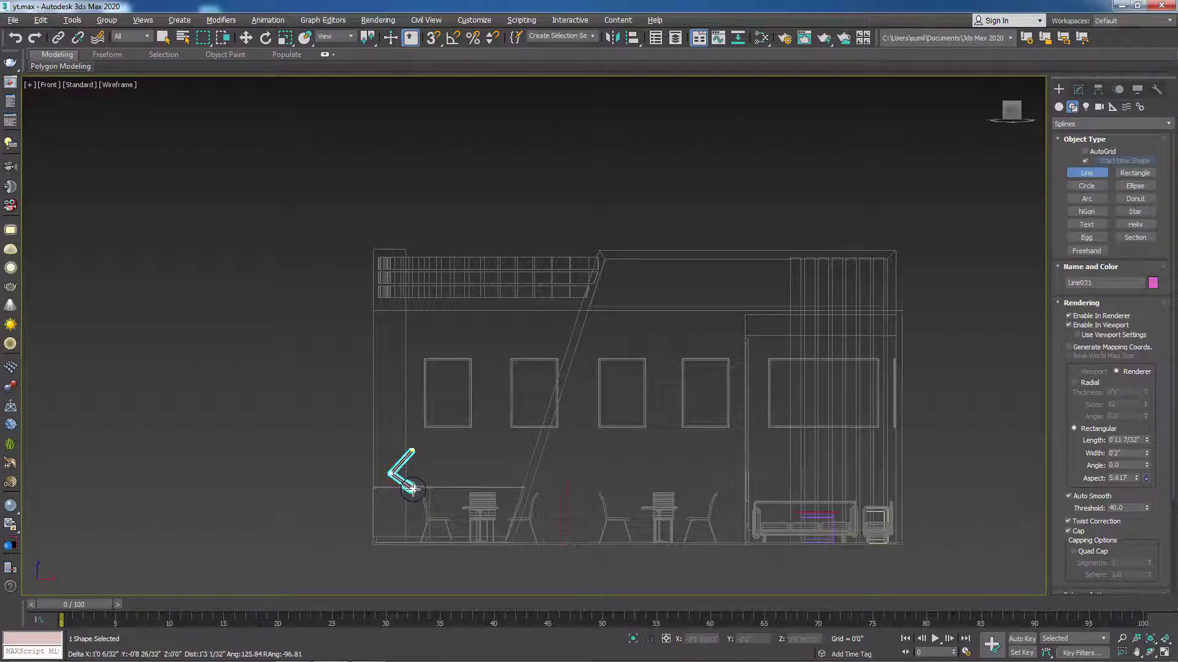
click(413, 489)
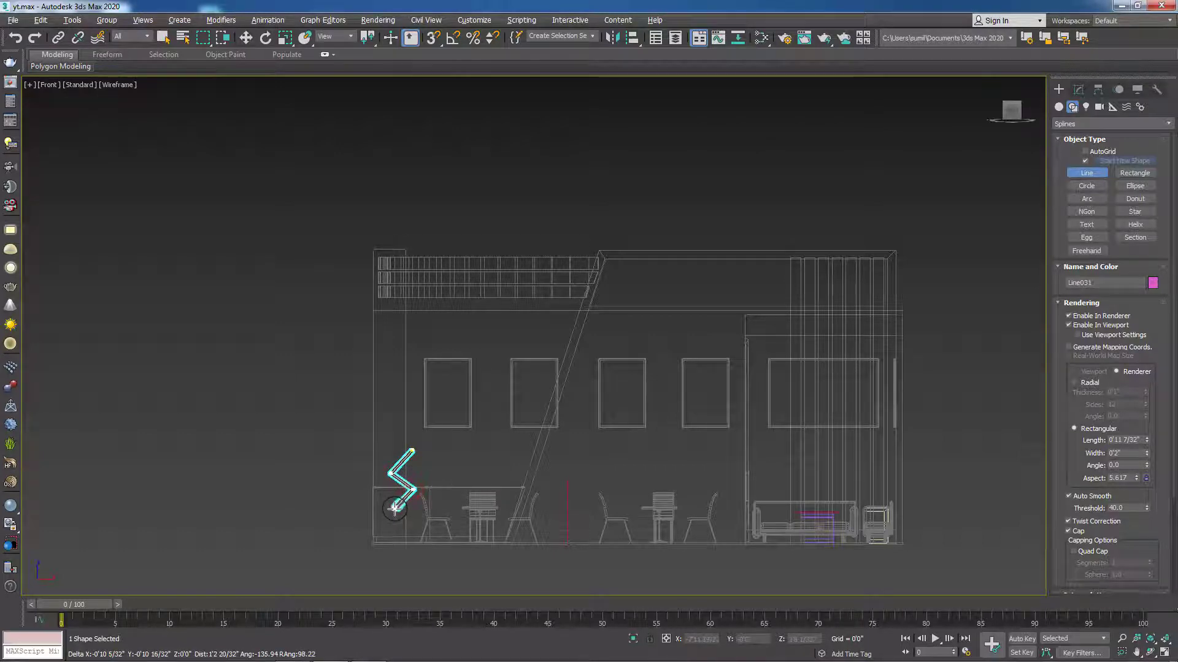
click(392, 515)
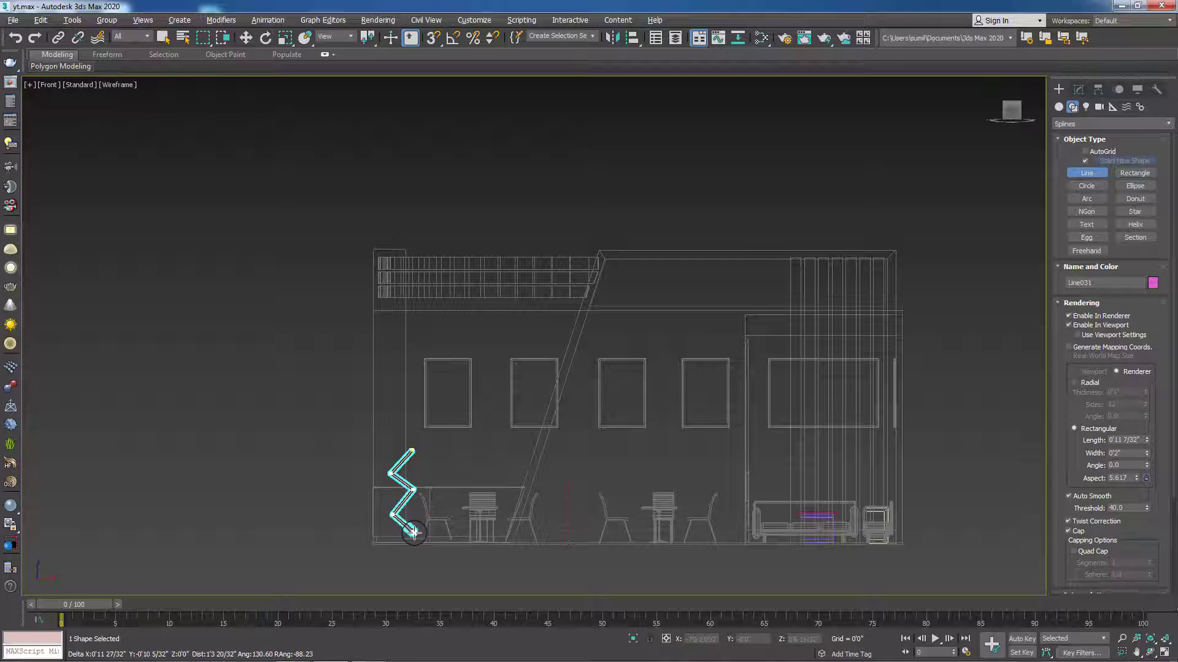
click(414, 533)
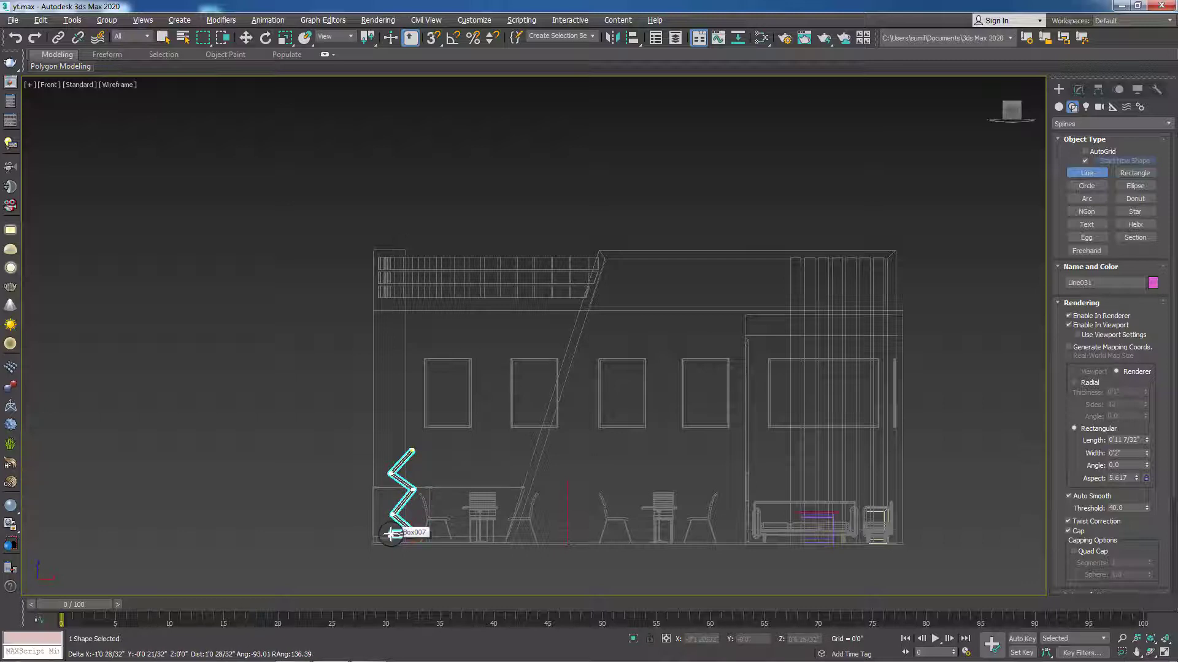
click(391, 534)
right_click(338, 547)
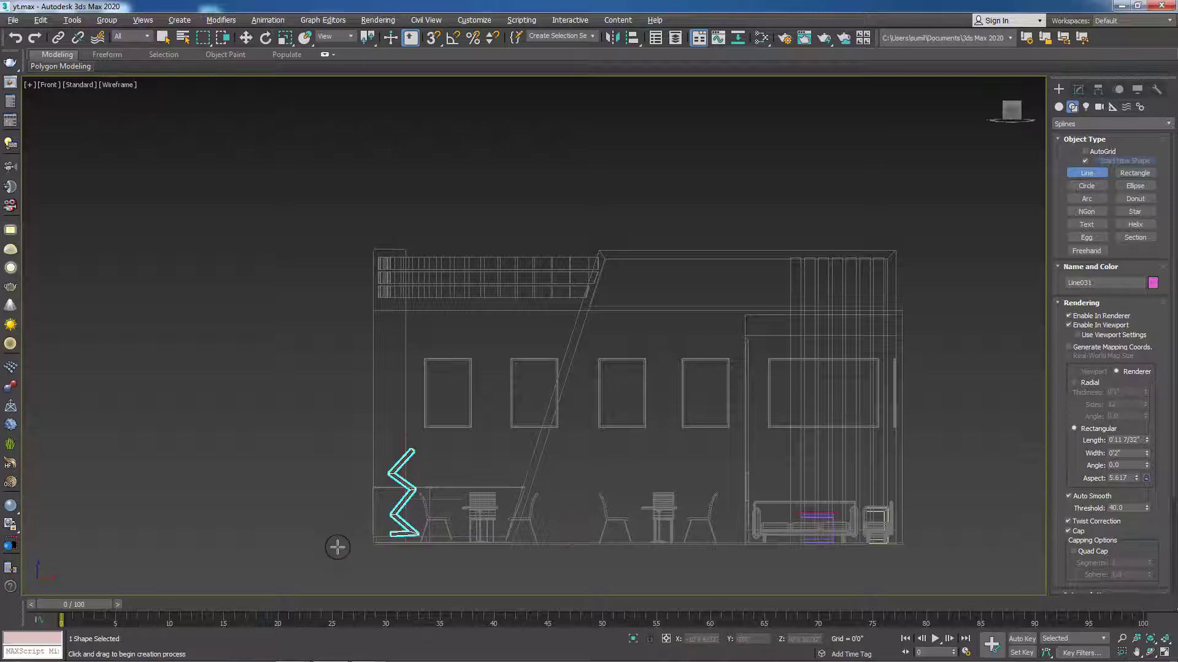
click(1079, 89)
- In a shaded angled view, nudge zigzag Line031 slightly left and down beside the counter
mouse_move(535, 576)
alt+middle_down()
mouse_move(641, 576)
mouse_move(531, 571)
alt+middle_up()
key(F3)
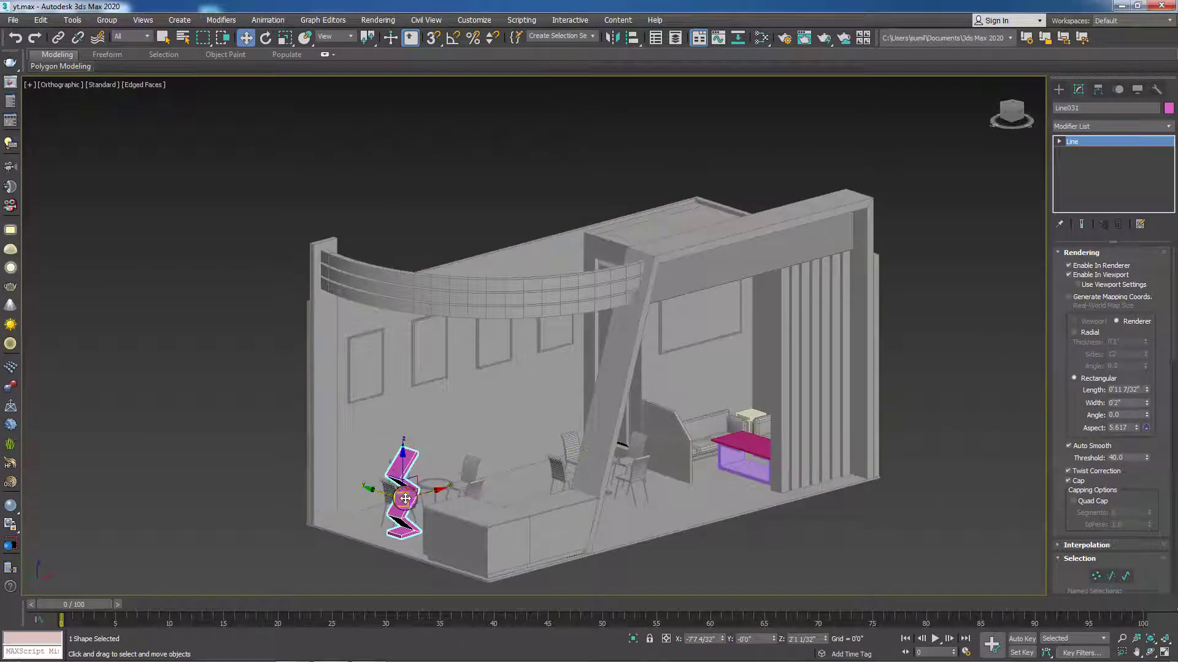
scroll(420, 516, up, 4)
scroll(420, 516, up, 2)
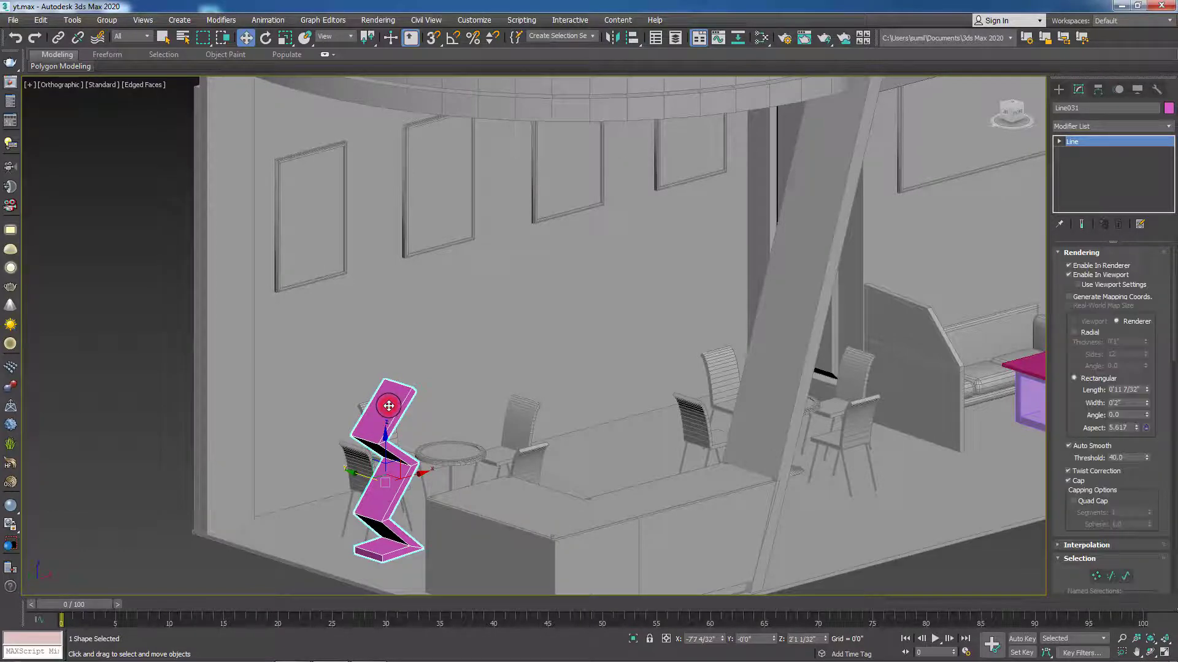
drag(419, 473, 407, 485)
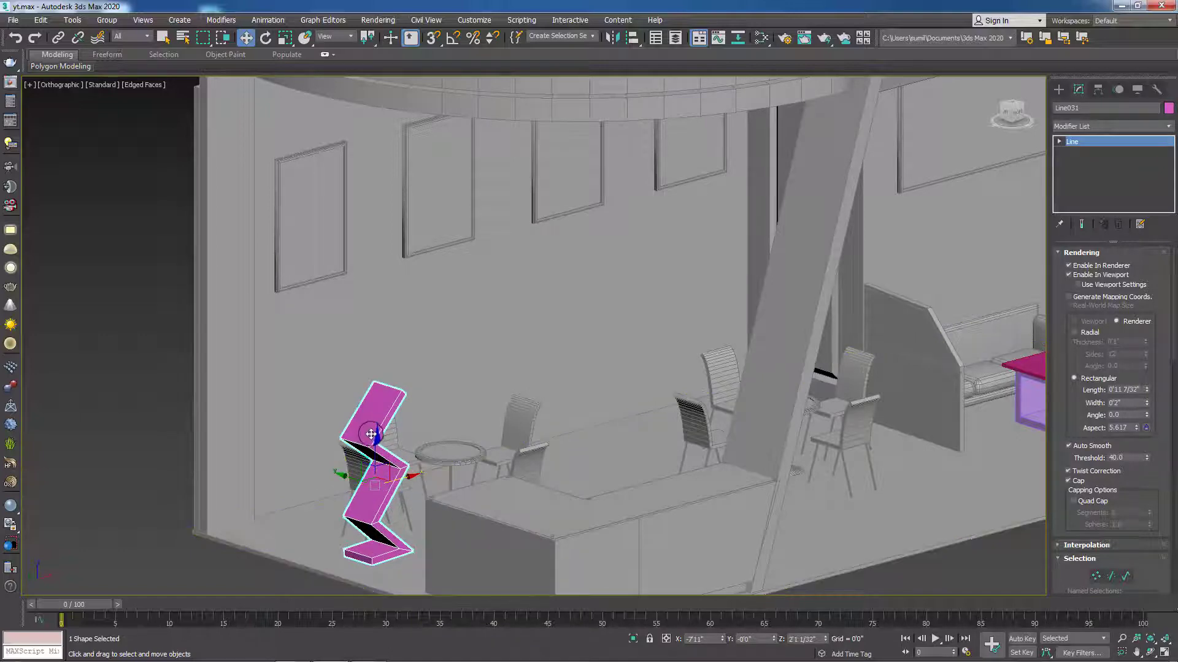
right_click(374, 416)
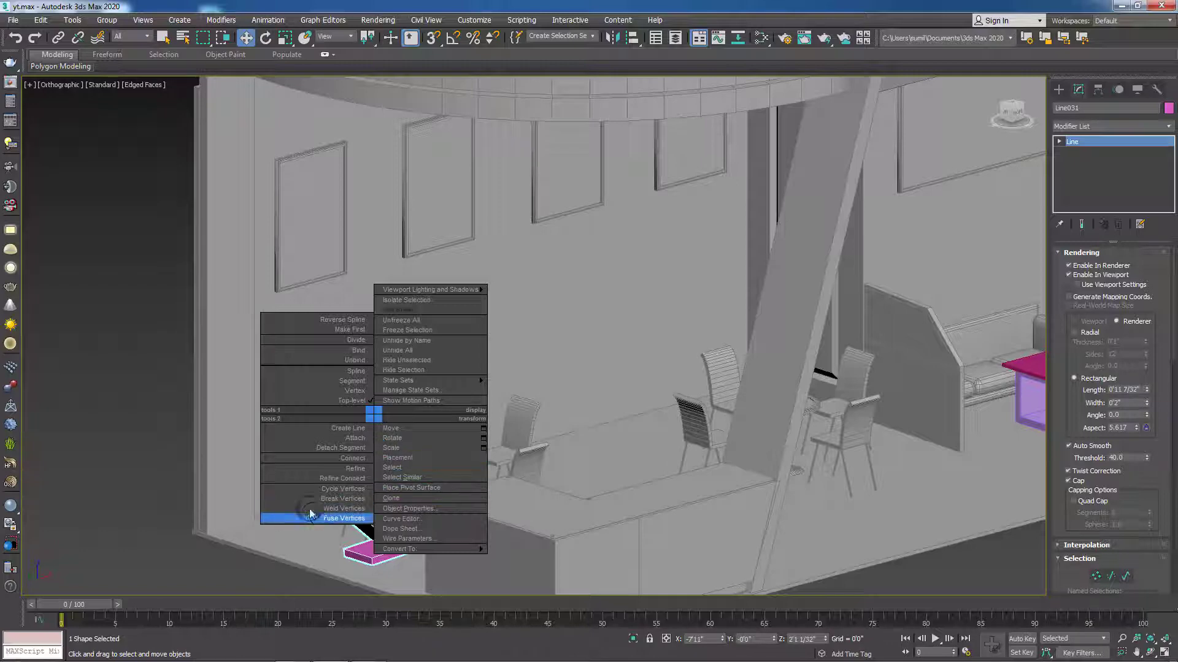
click(120, 464)
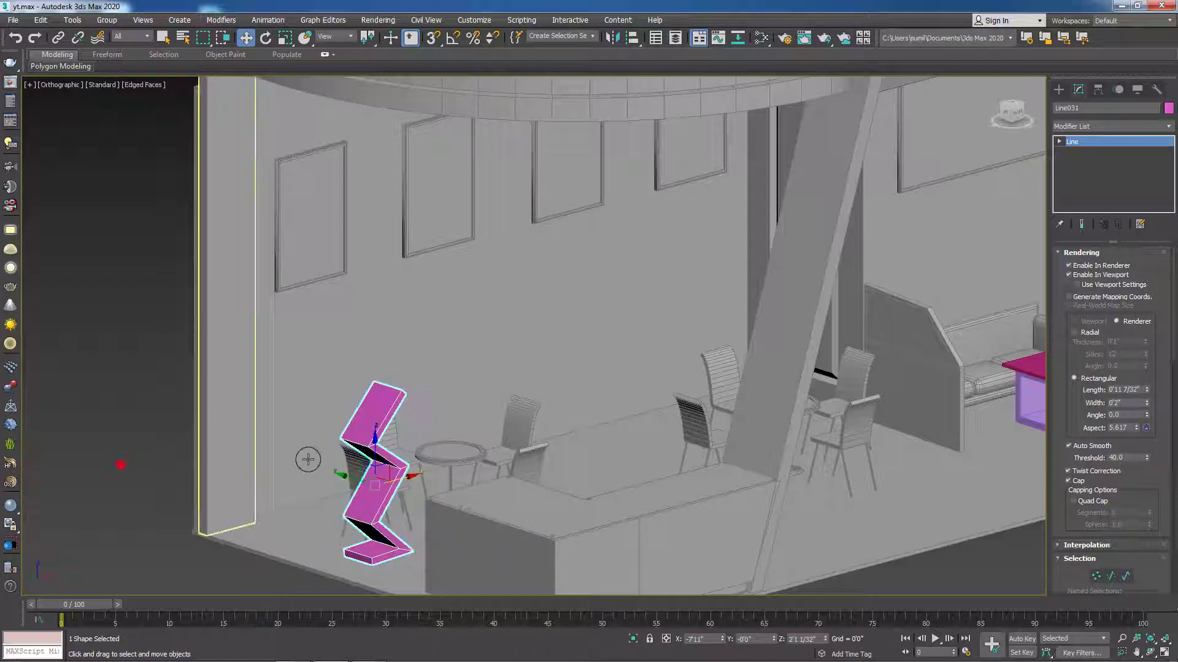
right_click(370, 421)
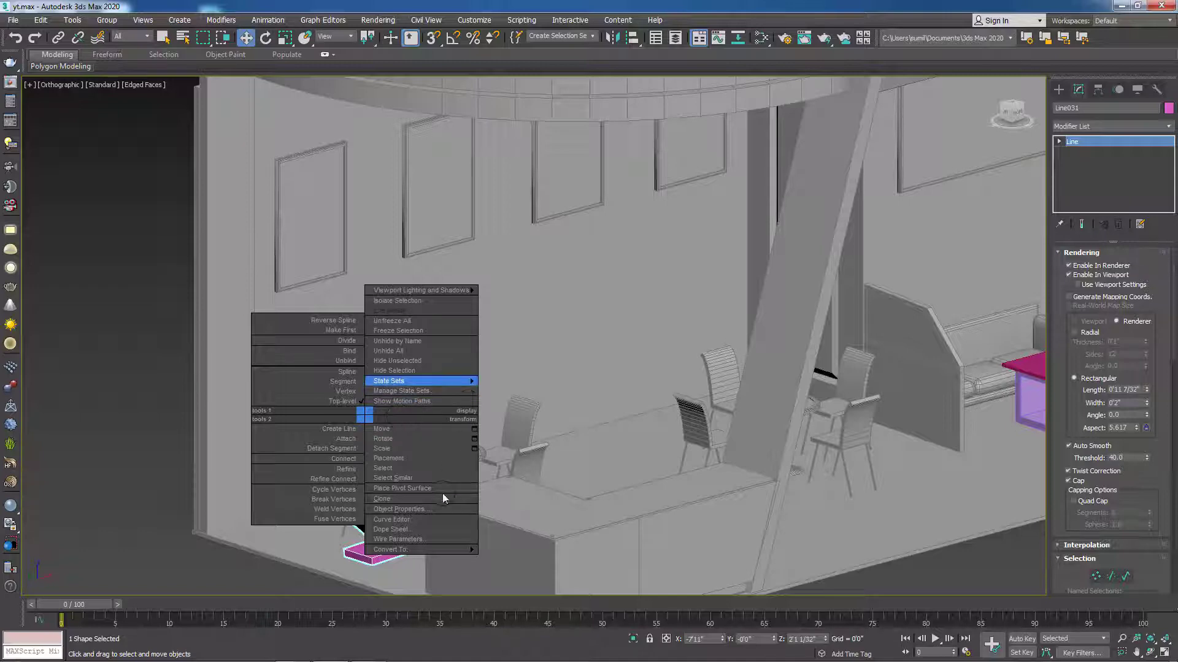
click(96, 479)
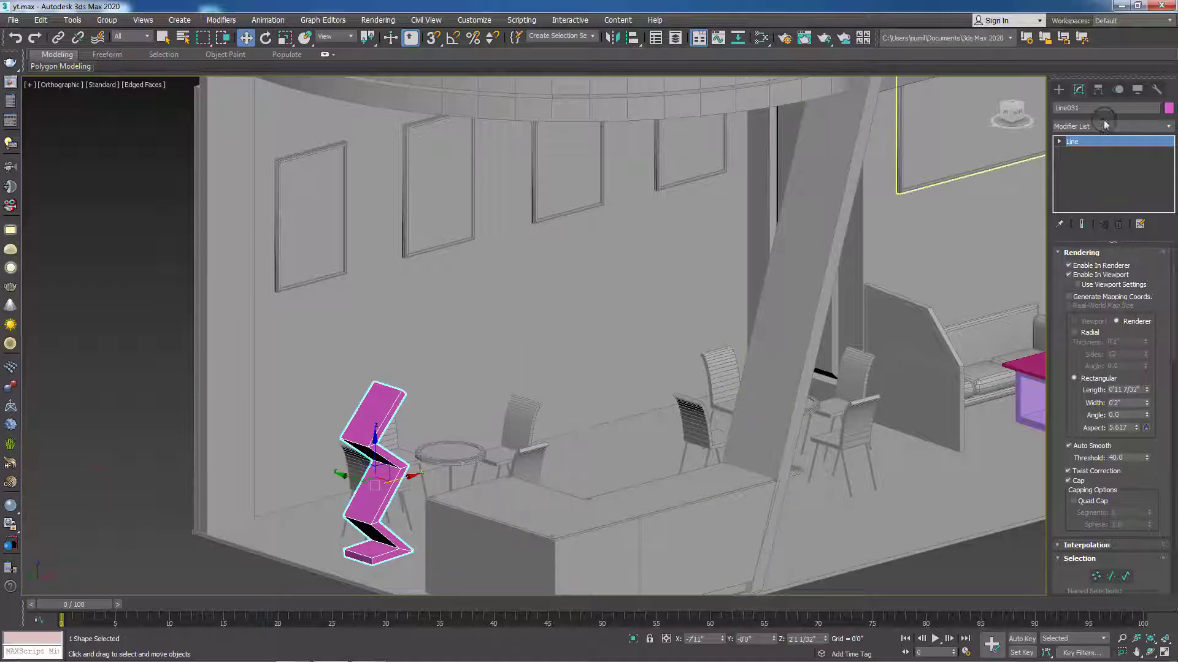
click(1078, 90)
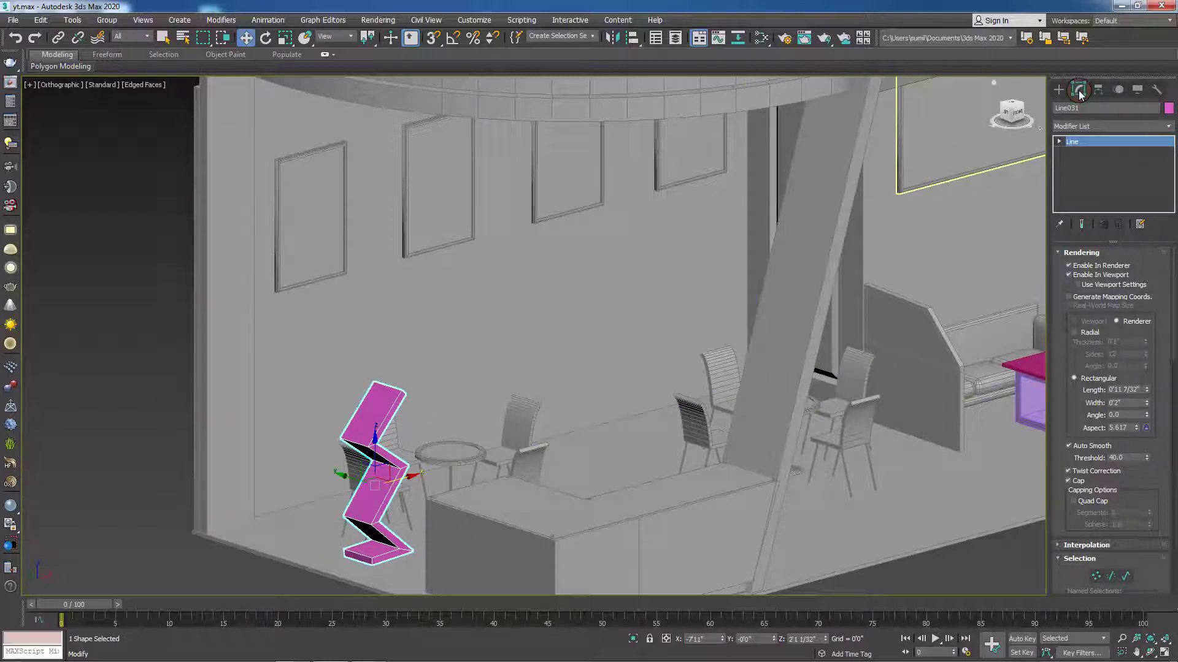
- Convert Line031 to Editable Poly and select four faces on its front side in Polygon mode
right_click(373, 419)
mouse_move(398, 553)
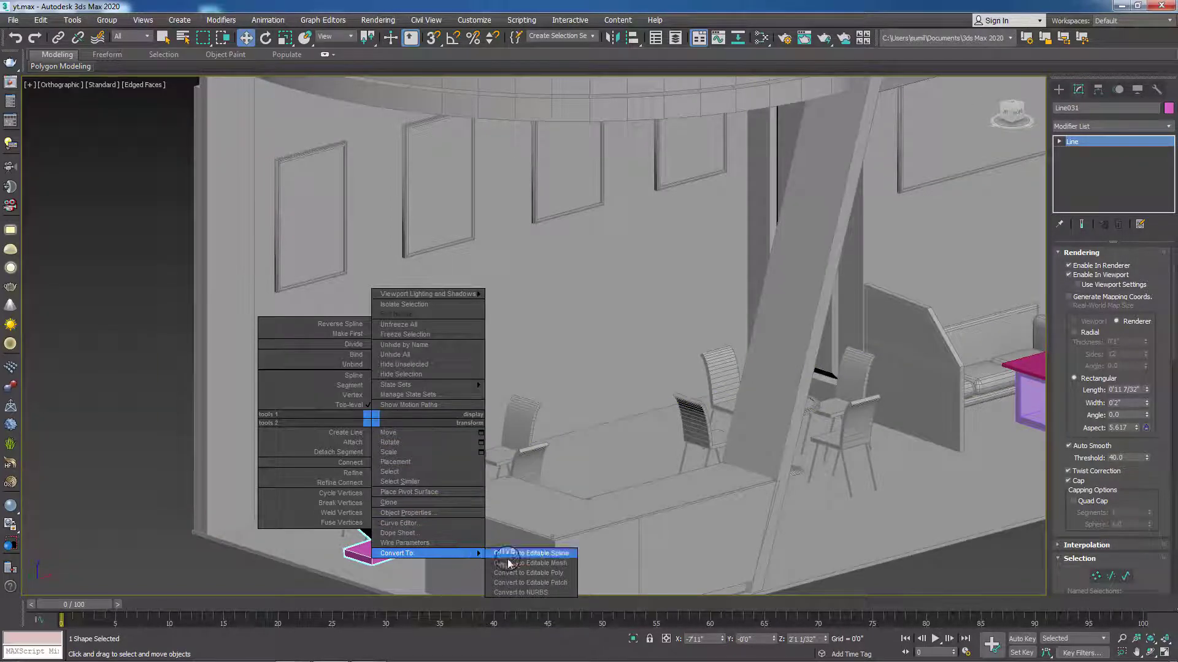
click(529, 573)
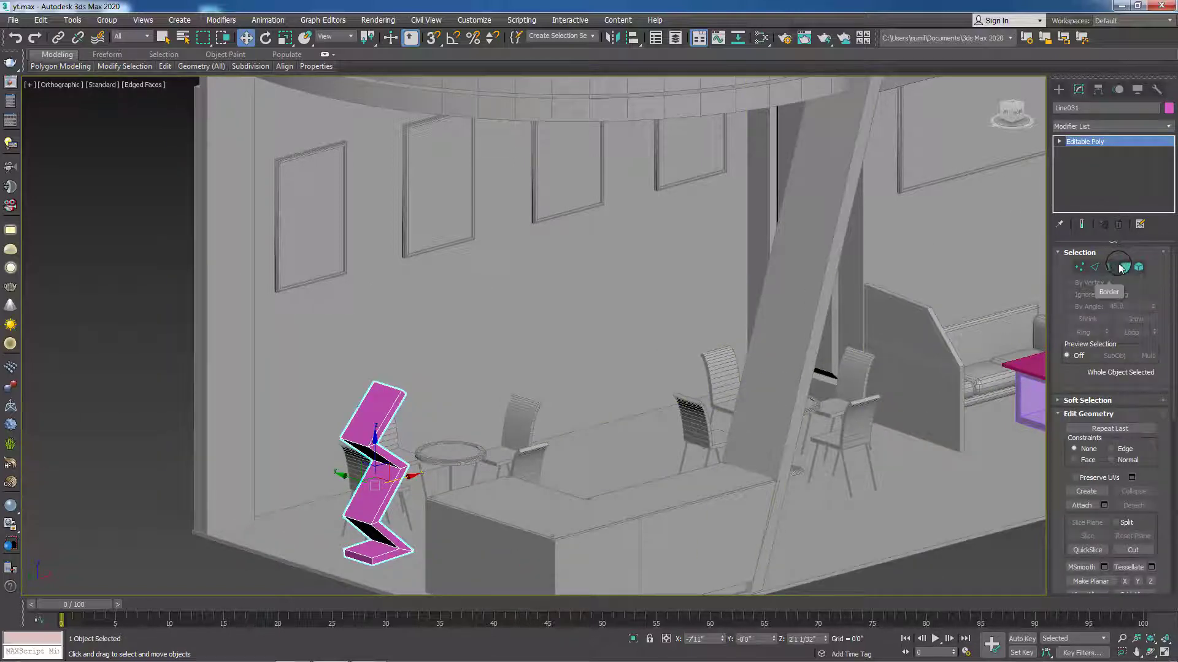
click(1123, 267)
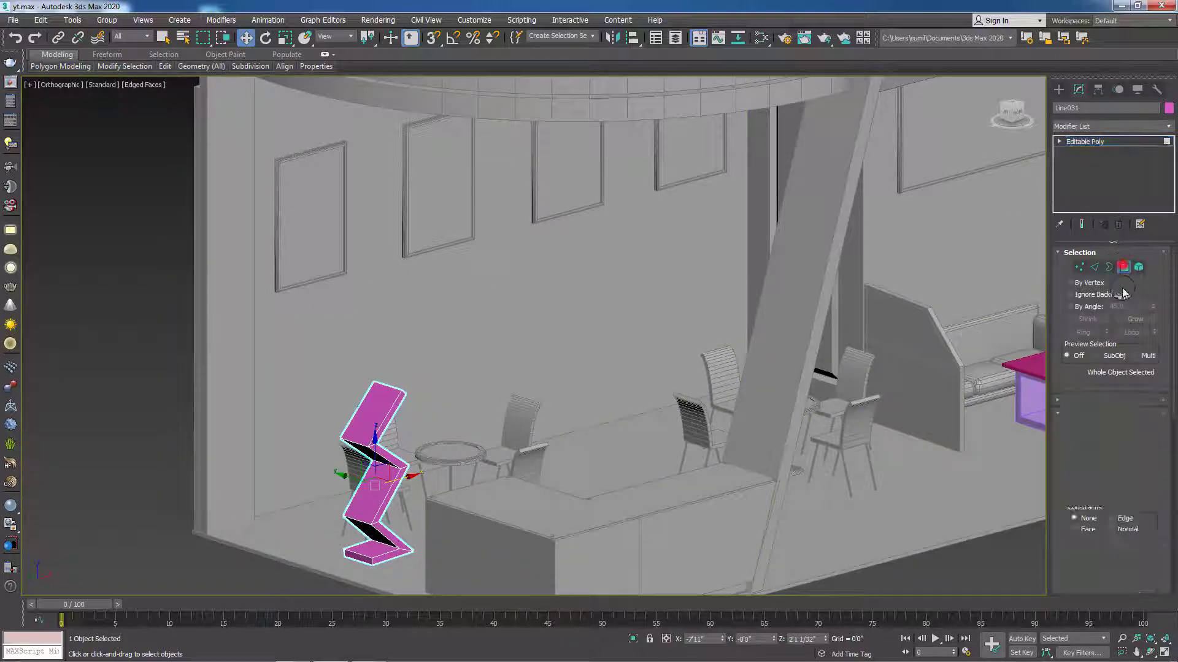
click(374, 407)
ctrl+click(376, 500)
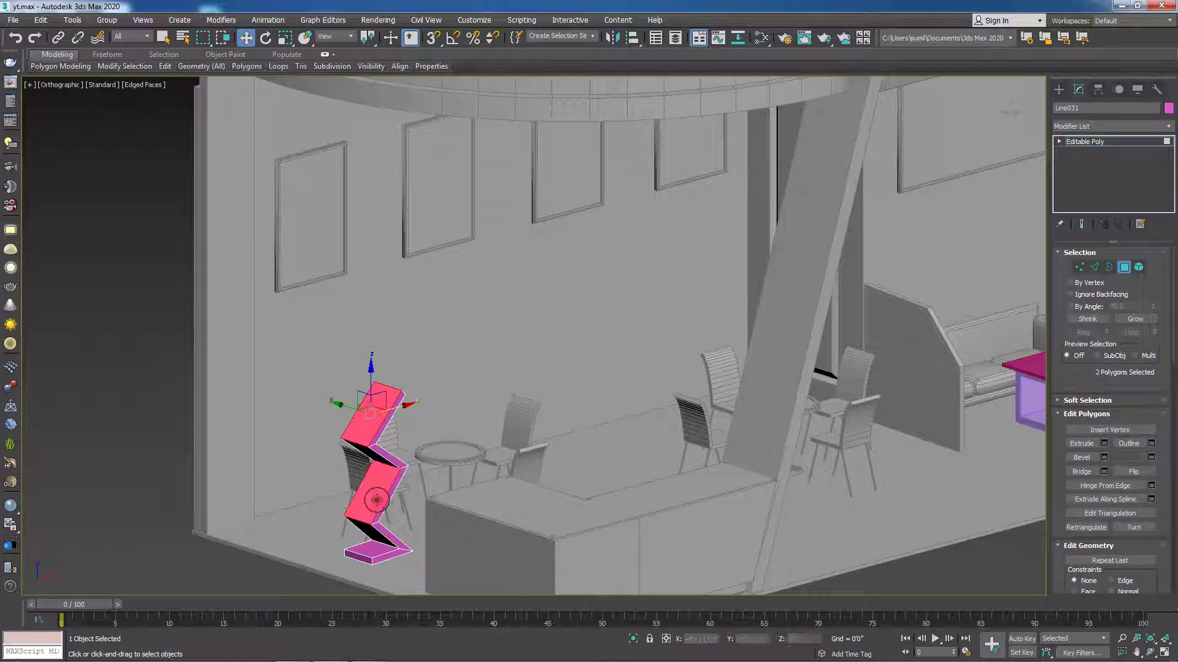
ctrl+click(376, 542)
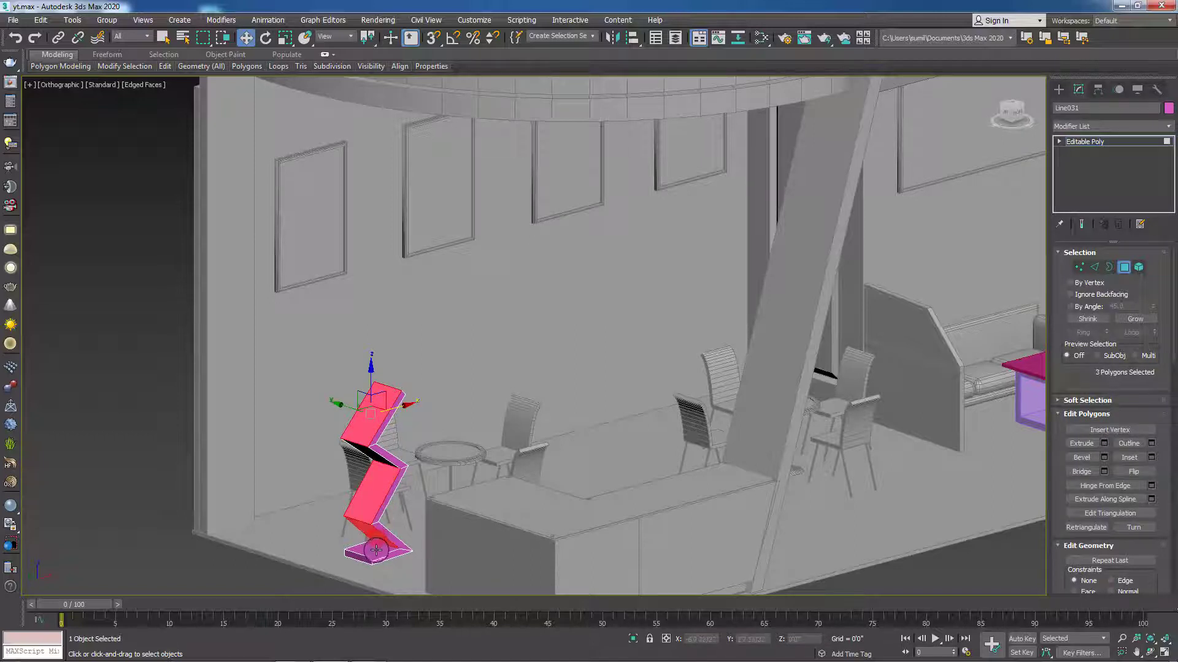
ctrl+click(377, 460)
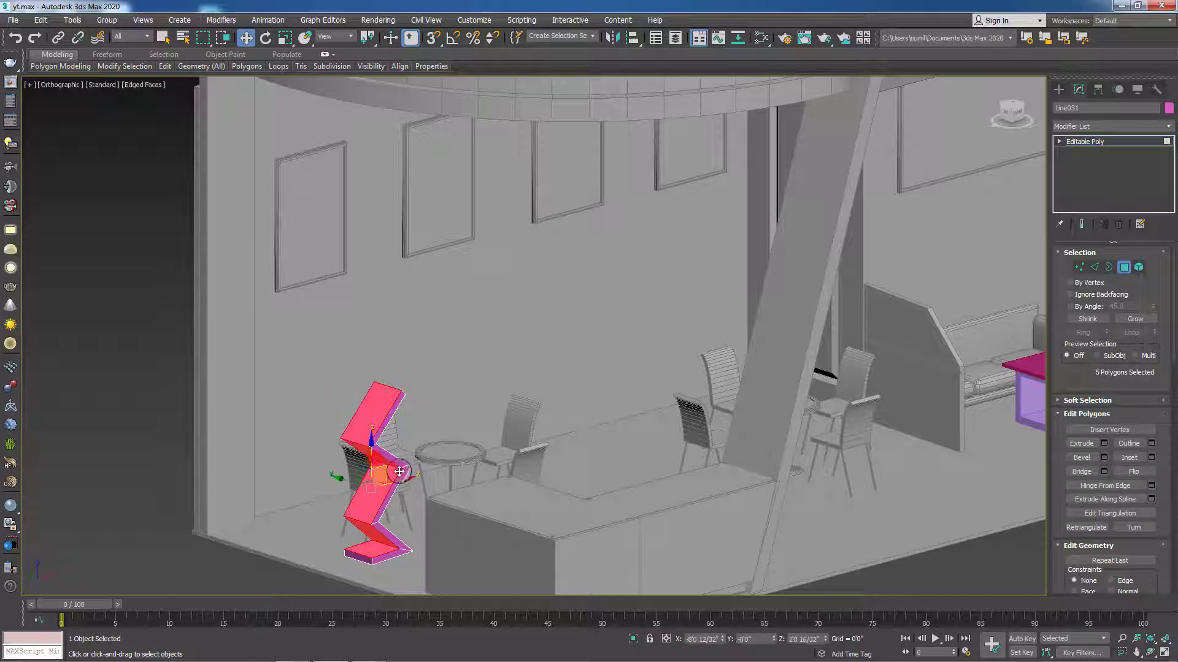
- Add the remaining faces on the far side and the bottom cap, totalling ten
mouse_move(501, 533)
alt+middle_down()
mouse_move(413, 599)
mouse_move(407, 507)
mouse_move(369, 446)
alt+middle_up()
ctrl+click(378, 416)
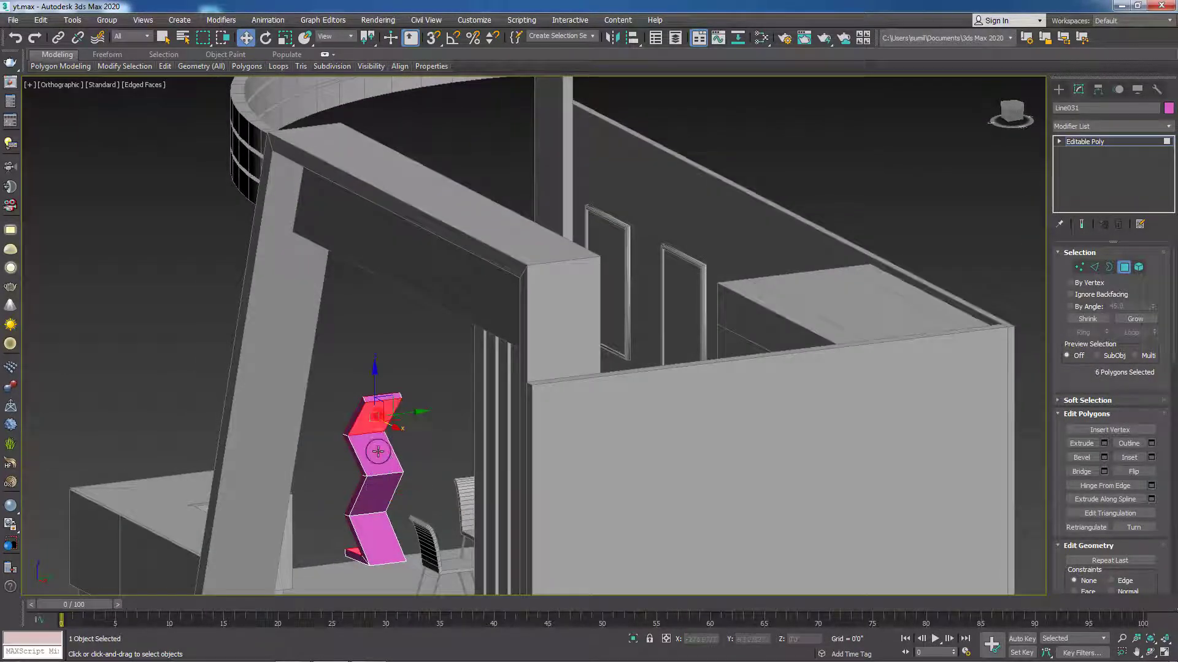
ctrl+click(379, 455)
ctrl+click(388, 492)
ctrl+click(394, 544)
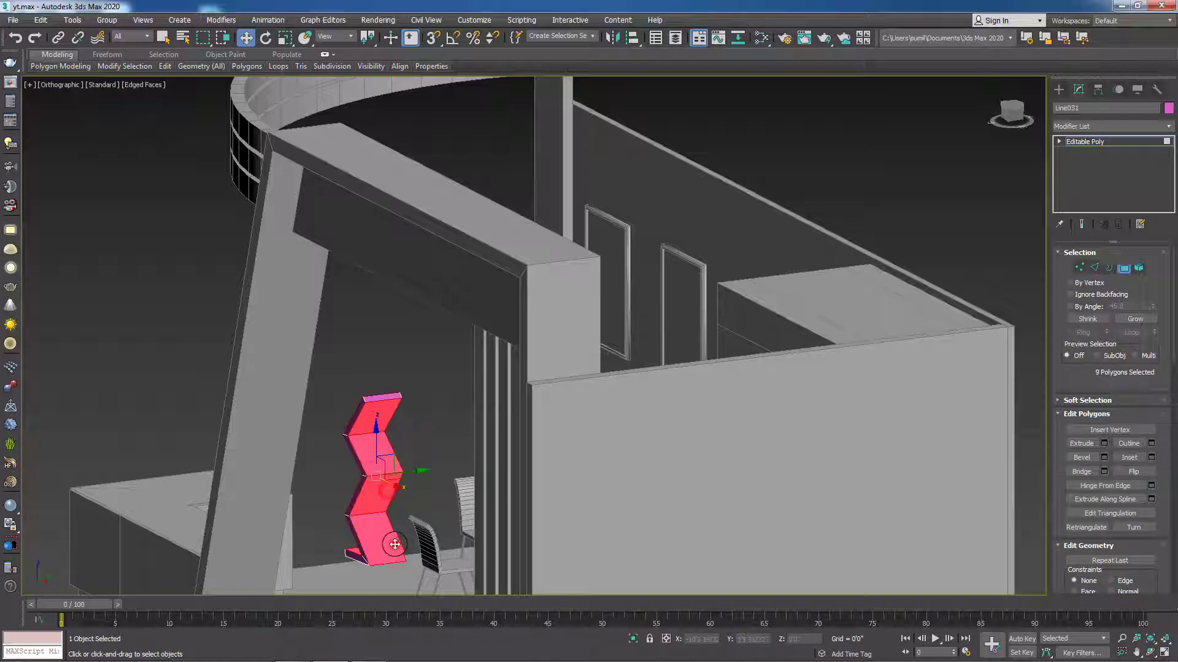
mouse_move(173, 429)
alt+middle_down()
mouse_move(315, 384)
mouse_move(342, 389)
alt+middle_up()
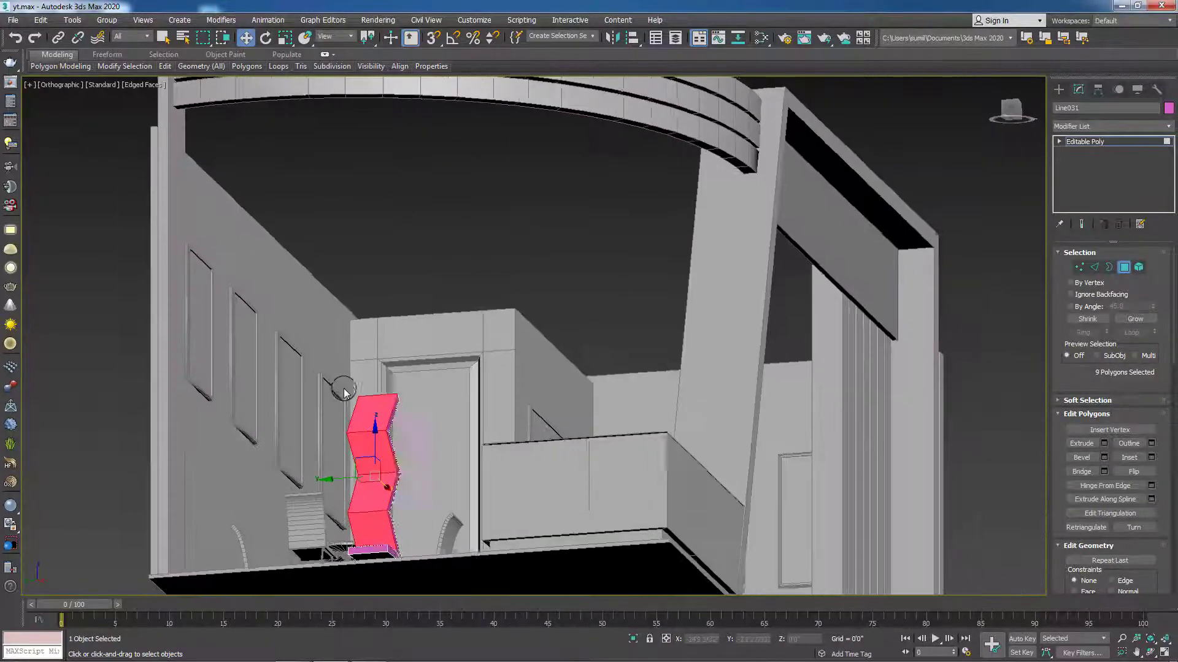
ctrl+click(375, 556)
- Switch to Perspective and orbit around the booth with the ten faces selected
mouse_move(104, 399)
middle_down()
mouse_move(105, 342)
mouse_move(110, 407)
mouse_move(128, 335)
mouse_move(127, 410)
mouse_move(119, 407)
mouse_move(152, 255)
mouse_move(144, 328)
middle_up()
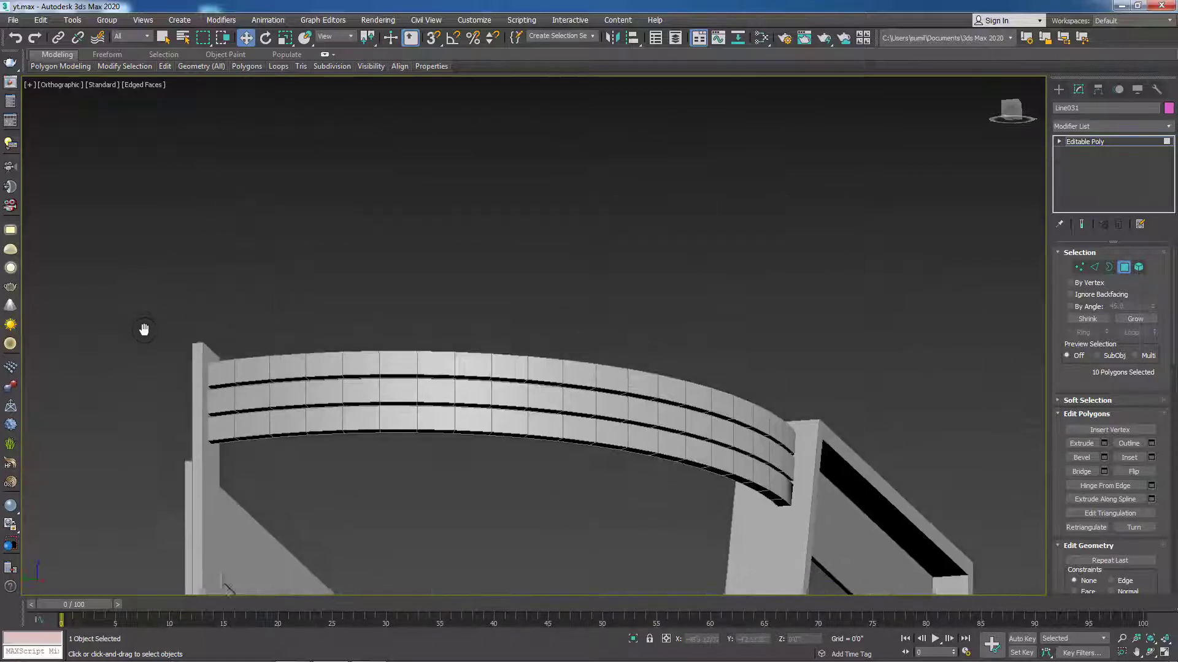
middle_drag(154, 263, 165, 268)
scroll(176, 280, down, 3)
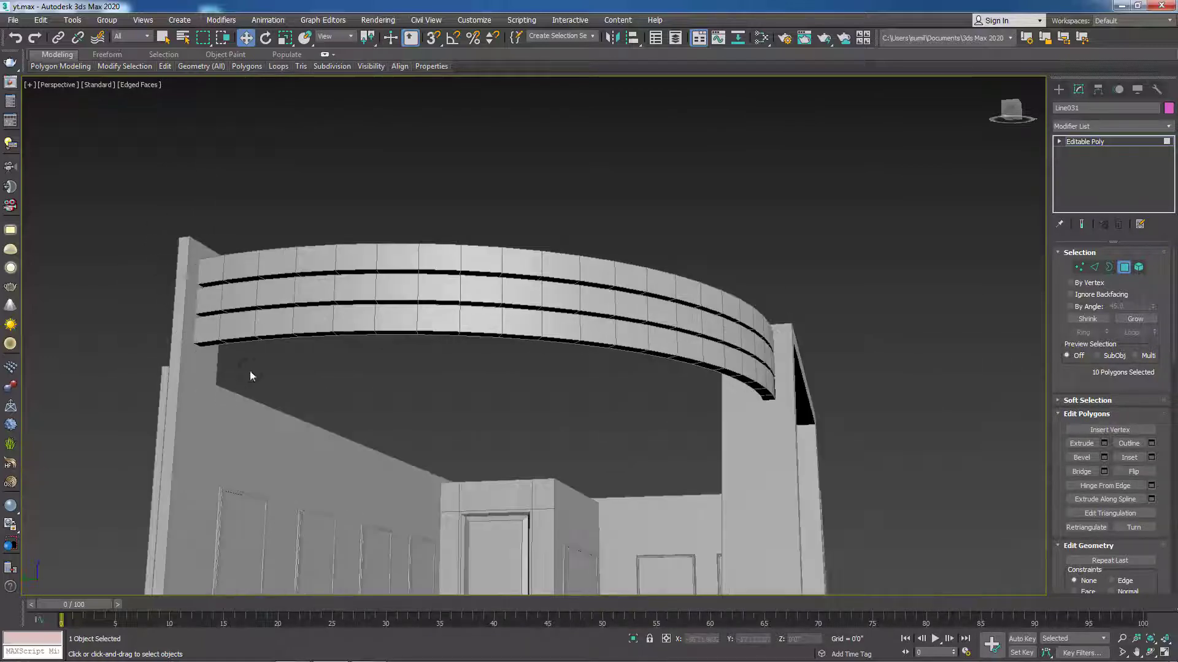
key(p)
mouse_move(367, 389)
alt+middle_down()
mouse_move(365, 229)
mouse_move(517, 397)
alt+middle_up()
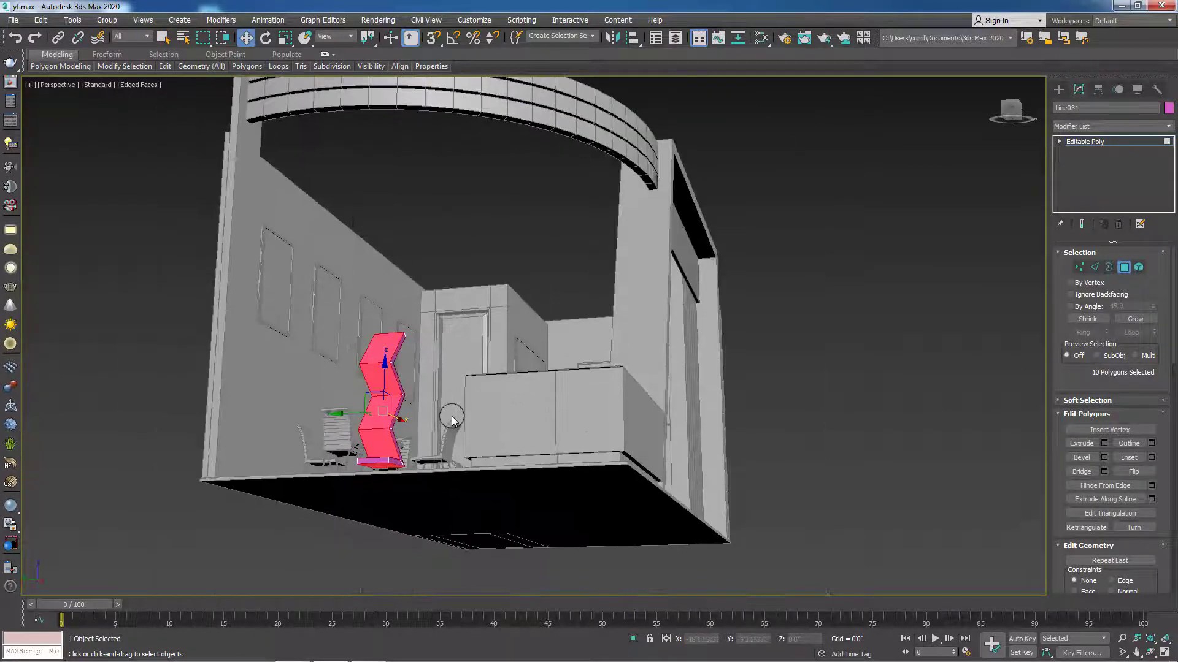
mouse_move(452, 420)
alt+middle_down()
mouse_move(421, 499)
mouse_move(497, 492)
mouse_move(388, 464)
alt+middle_up()
mouse_move(440, 464)
alt+middle_down()
mouse_move(407, 486)
mouse_move(373, 481)
mouse_move(407, 499)
mouse_move(464, 502)
mouse_move(392, 496)
mouse_move(466, 498)
alt+middle_up()
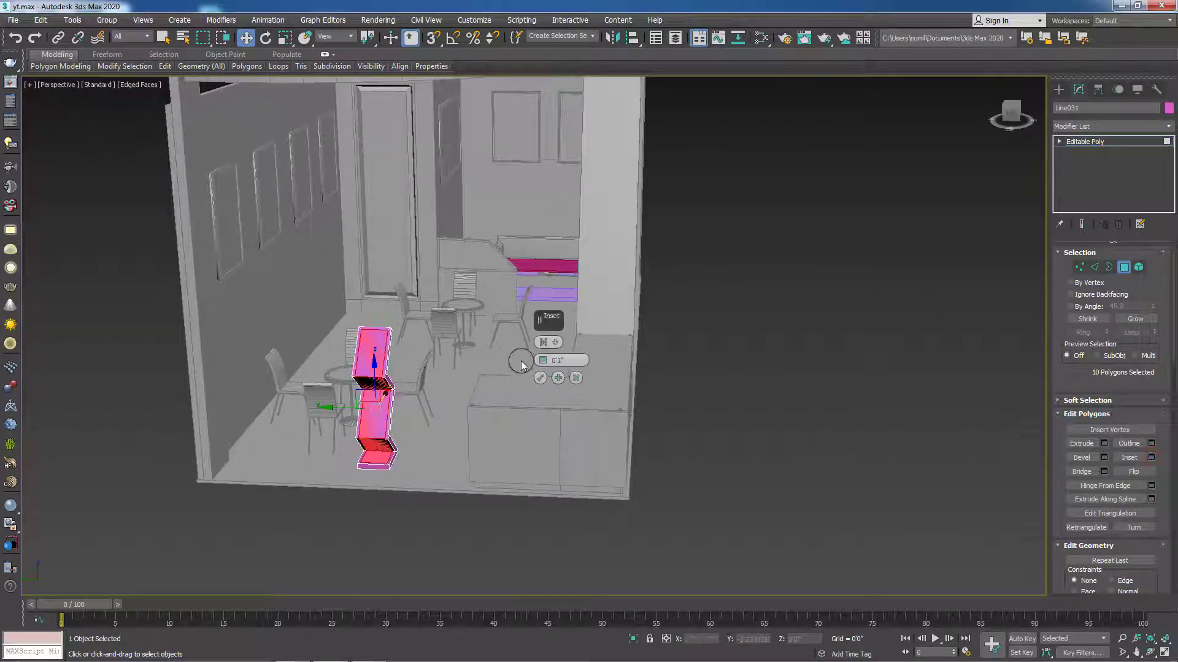
- Inset the selected faces By Polygon by about 1 12/32 inches
click(554, 343)
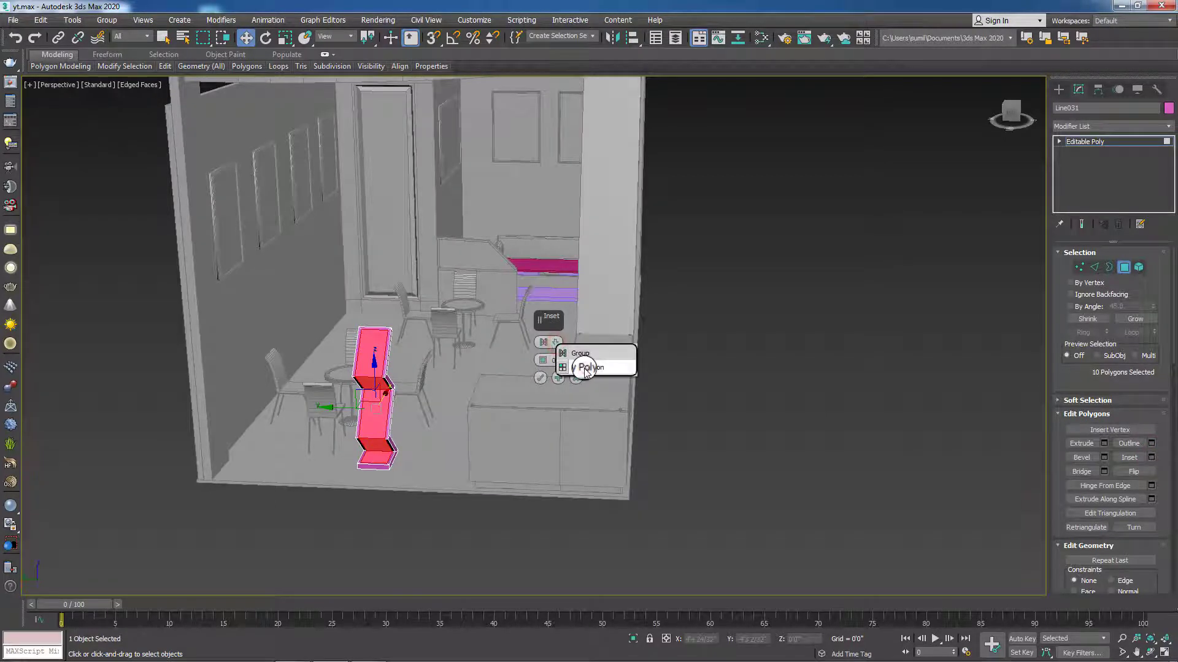
click(584, 367)
click(548, 367)
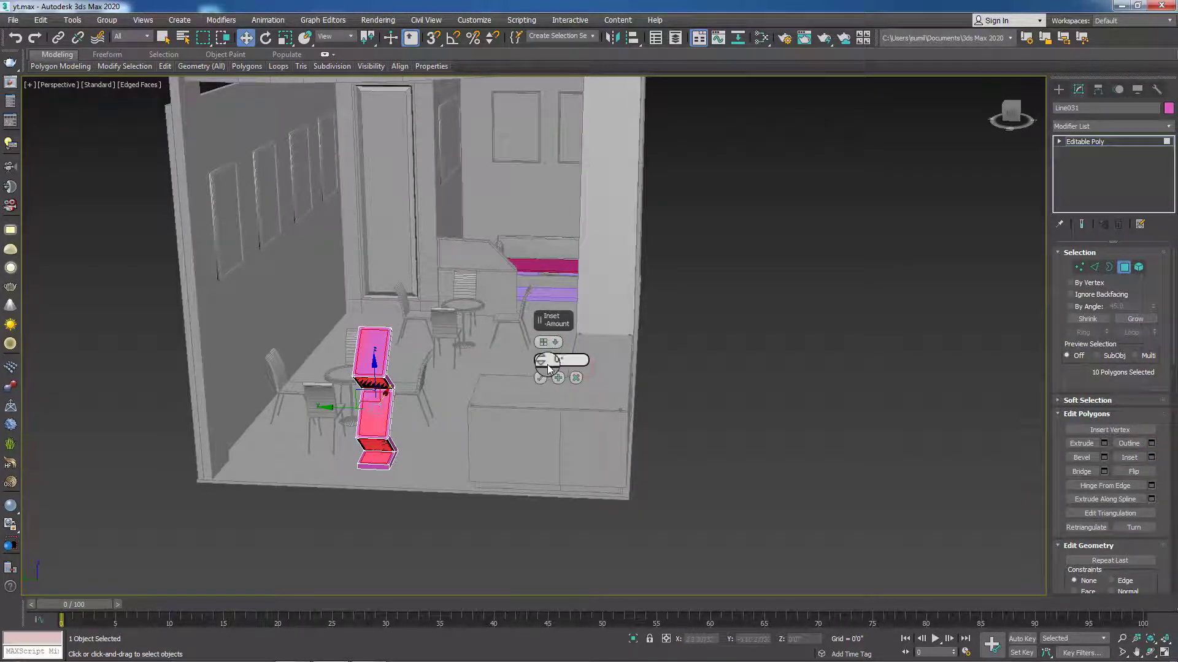
drag(543, 366, 543, 361)
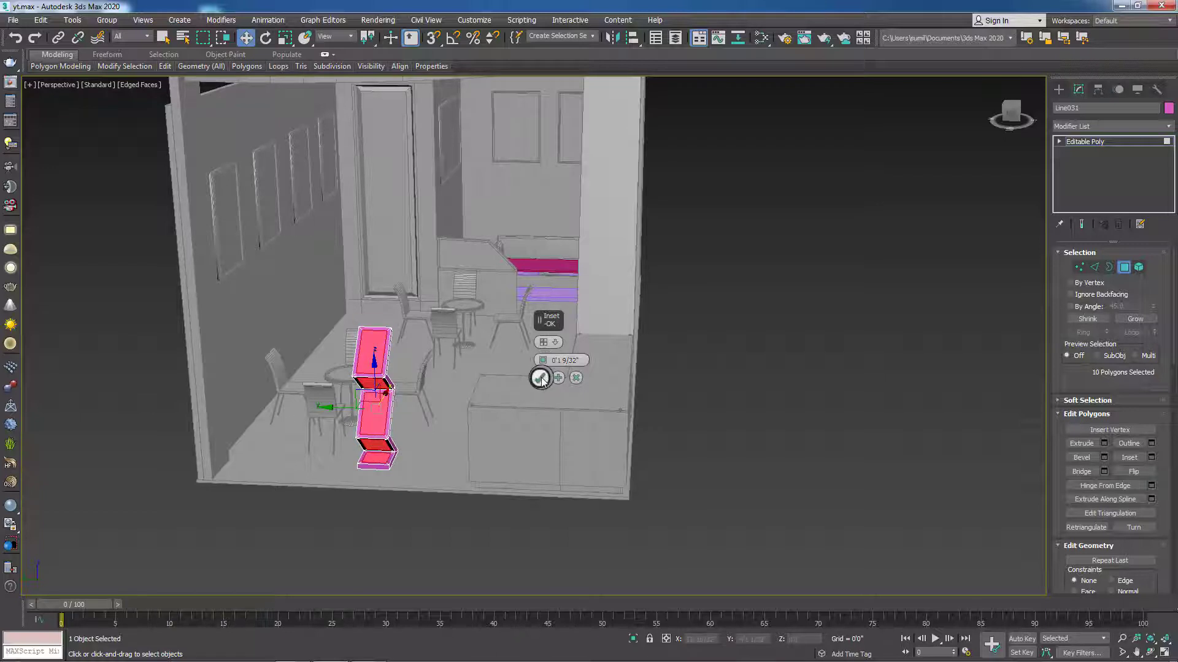
click(540, 378)
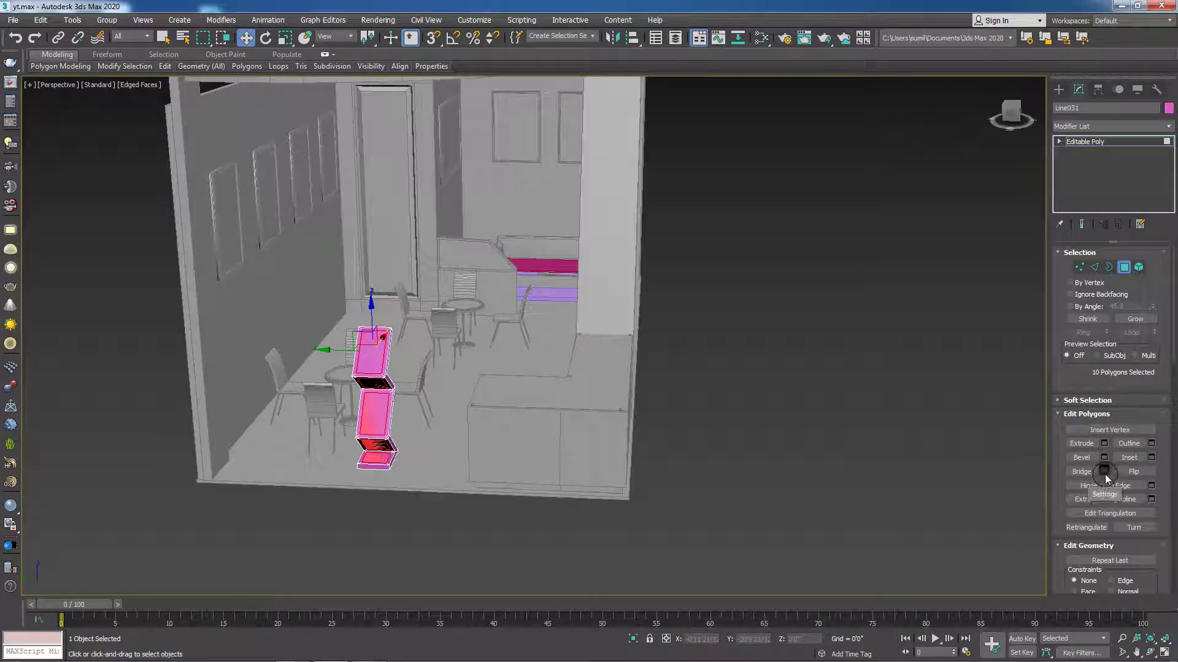
- Extrude the inset faces inward by -0'0 17/32", then clear the selection and view from the Left
click(1104, 443)
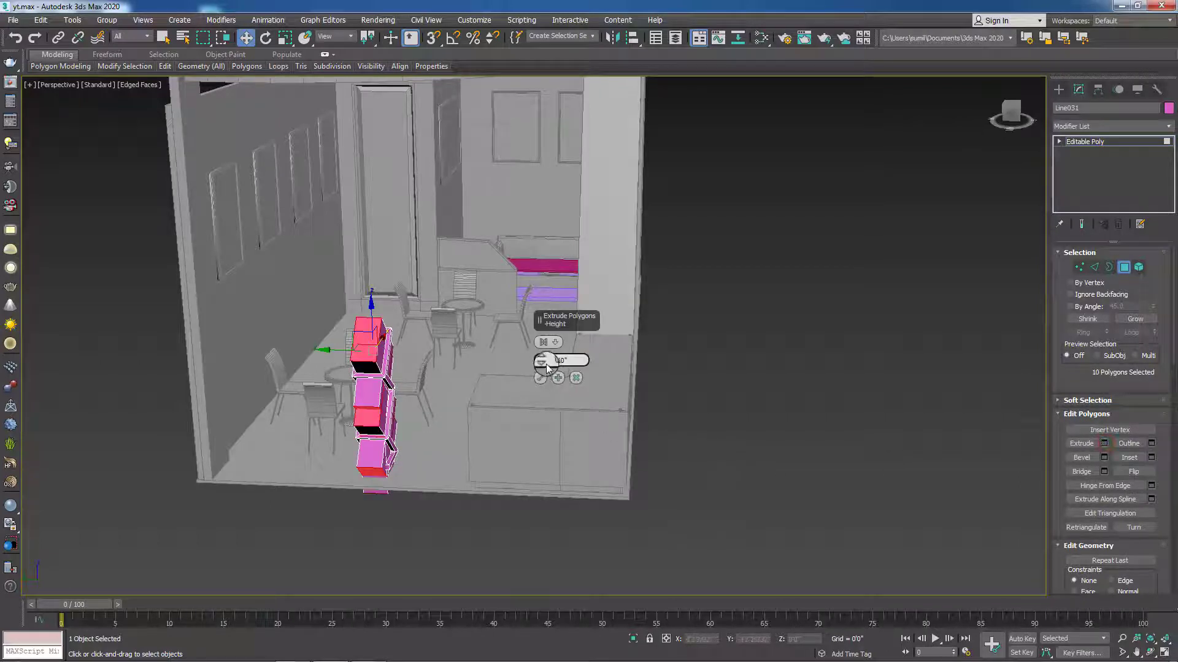
mouse_move(542, 361)
mouse_down()
mouse_move(540, 423)
mouse_move(368, 417)
mouse_up()
scroll(363, 429, up, 3)
scroll(363, 433, up, 4)
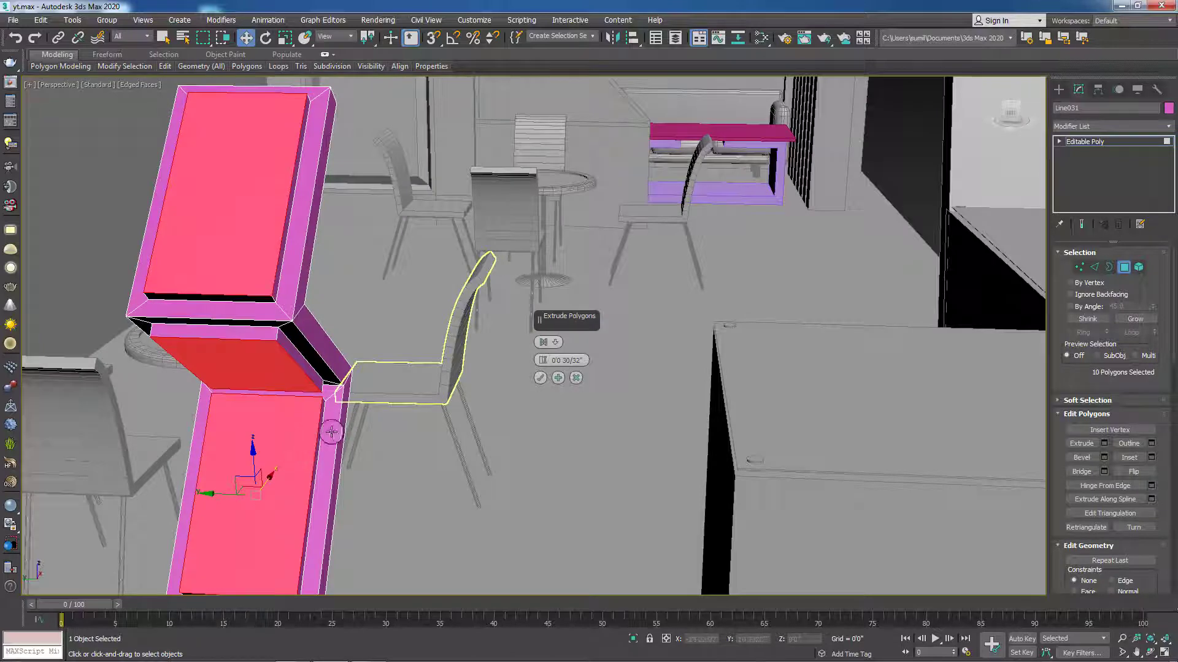
drag(542, 360, 542, 360)
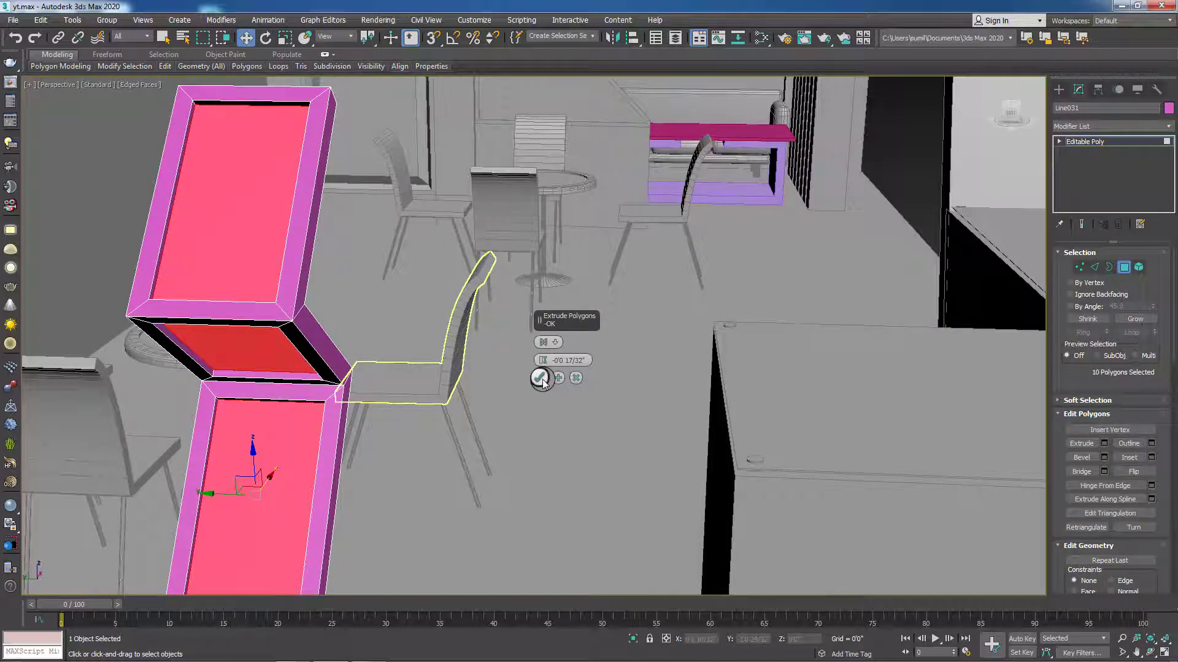
click(539, 378)
click(535, 459)
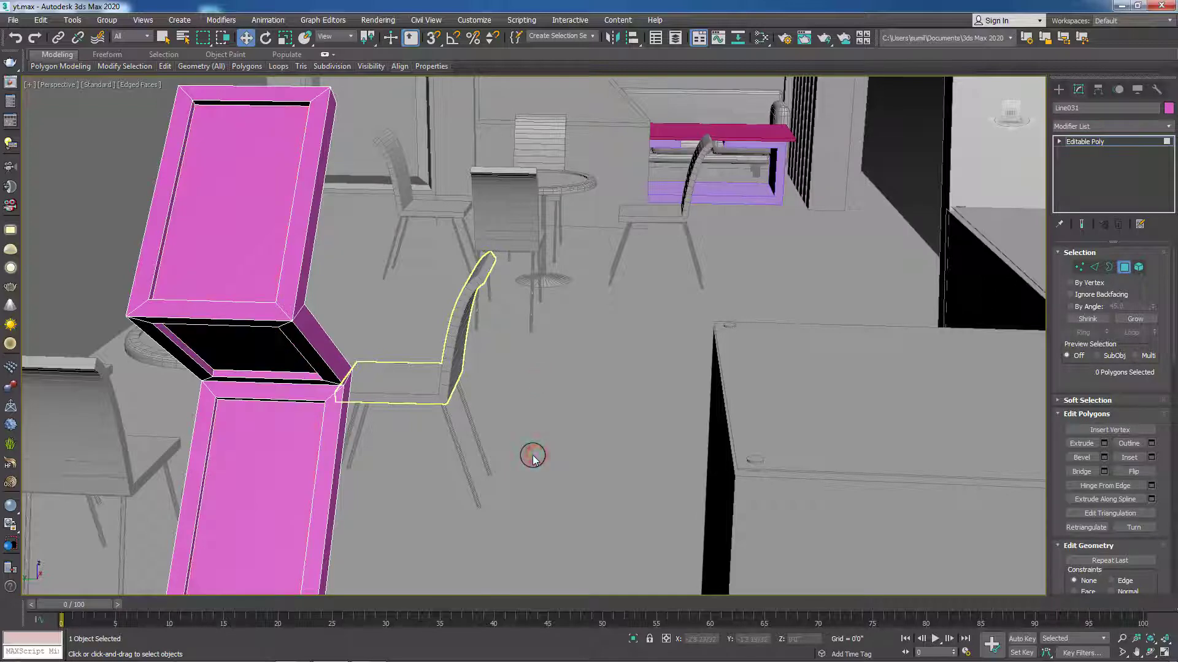
key(l)
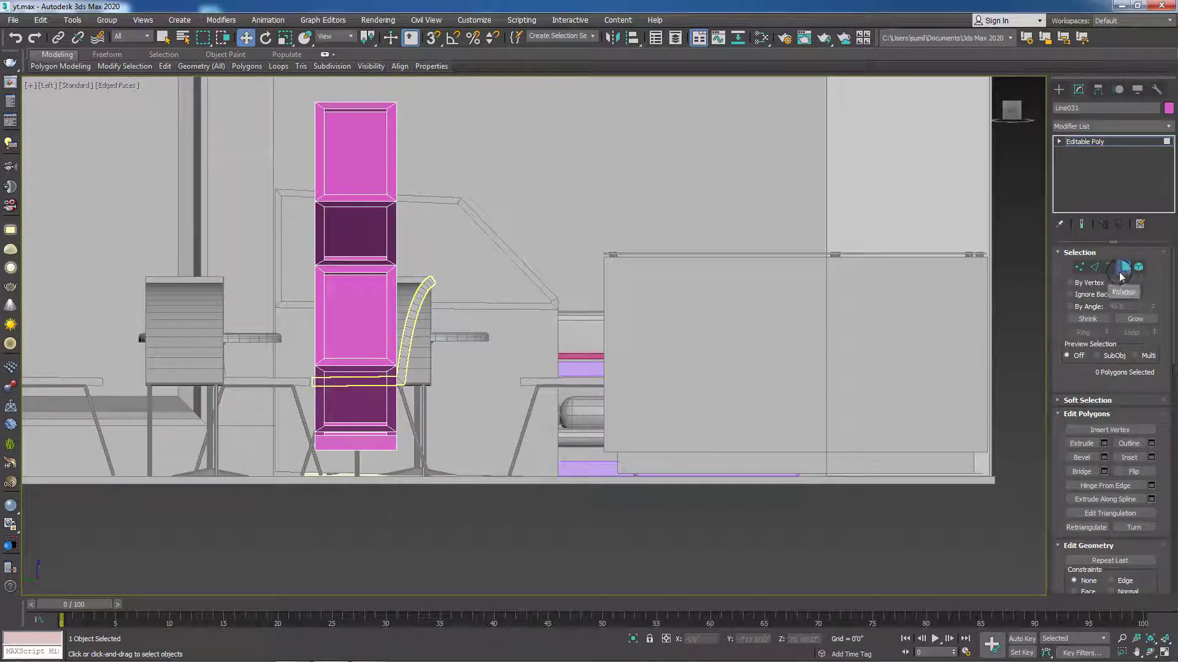
- Exit Polygon mode and lower Line031 until its base rests on the floor, checking in wireframe
click(1123, 269)
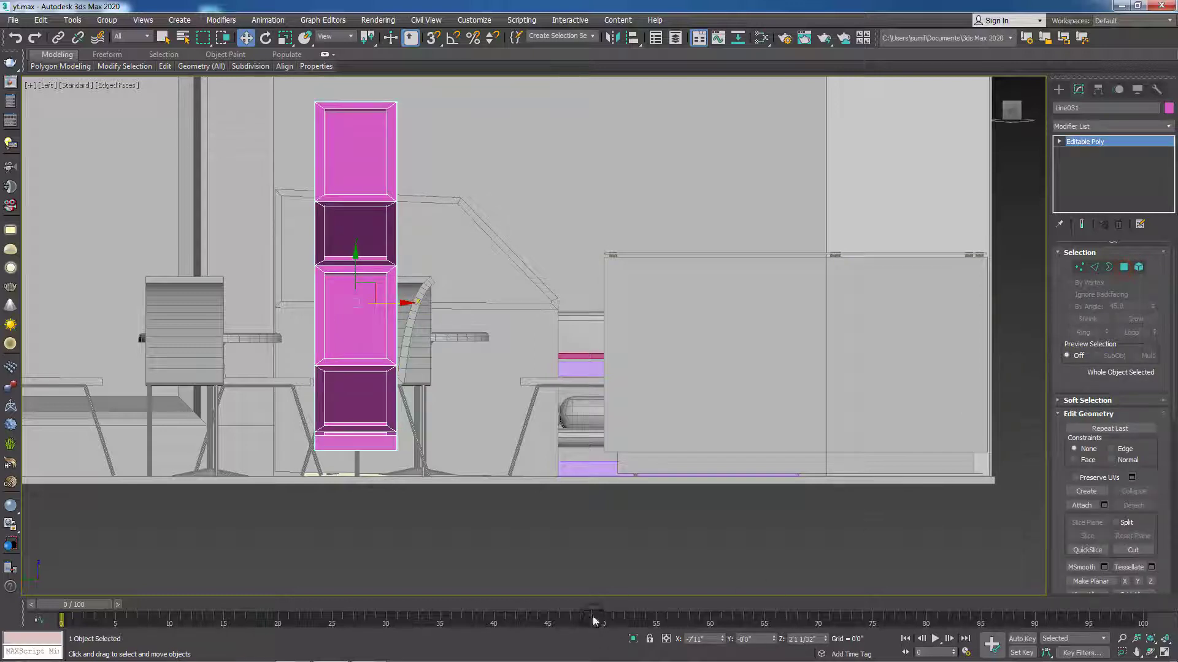
drag(355, 257, 356, 262)
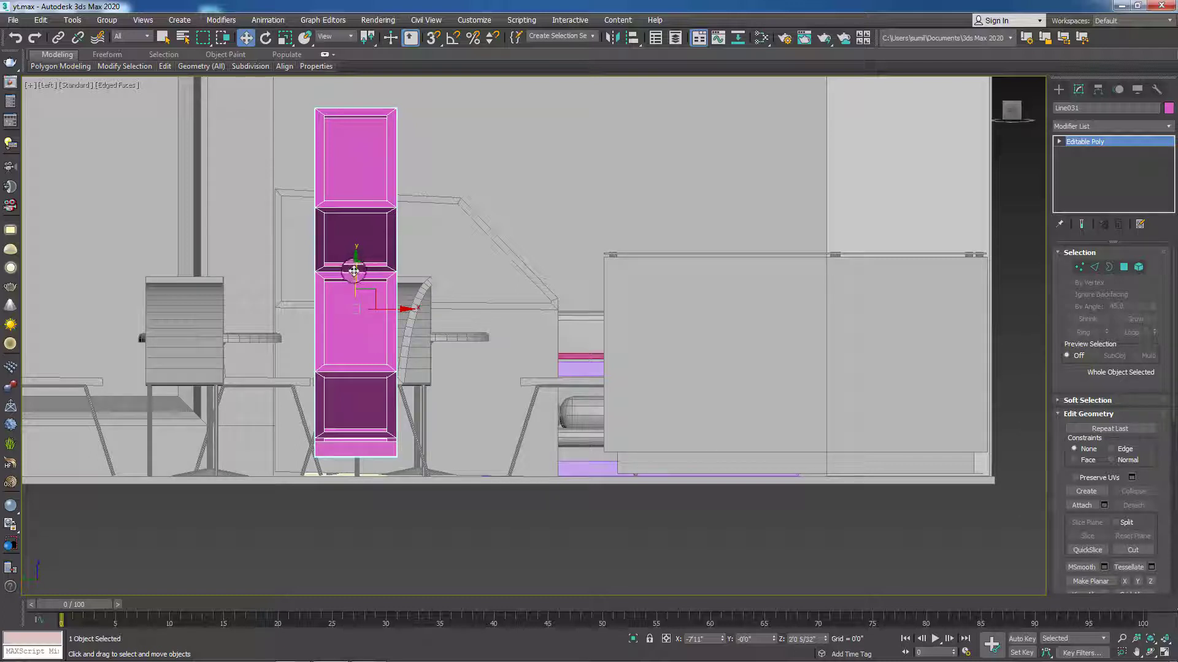
key(F3)
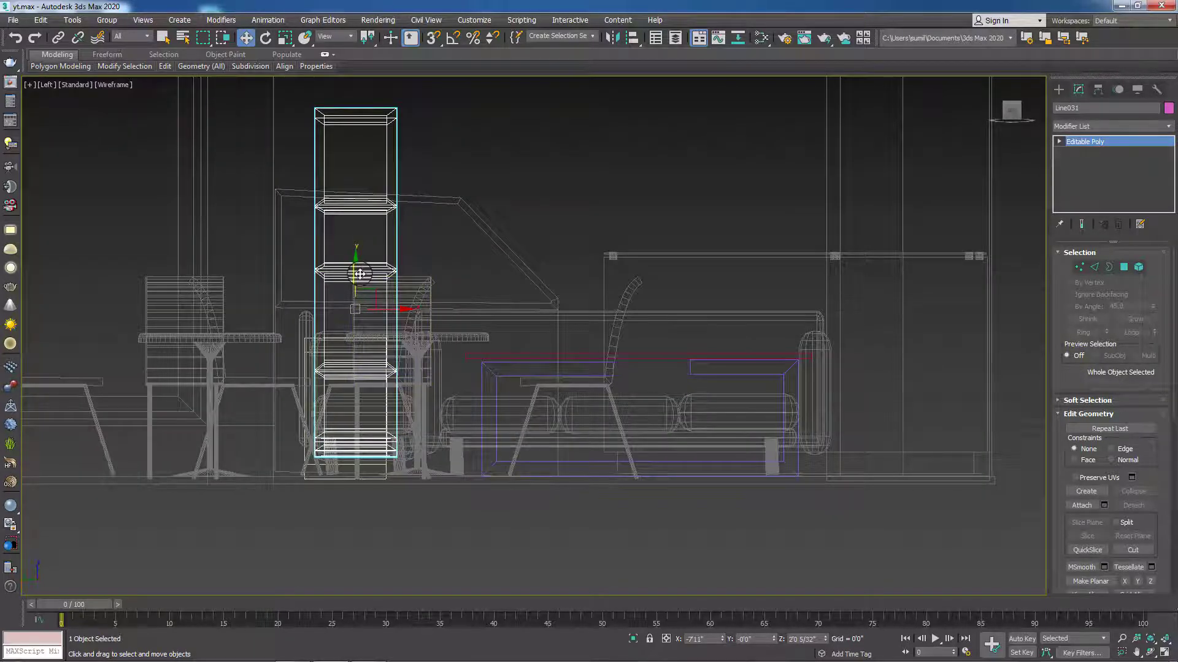
drag(357, 271, 359, 292)
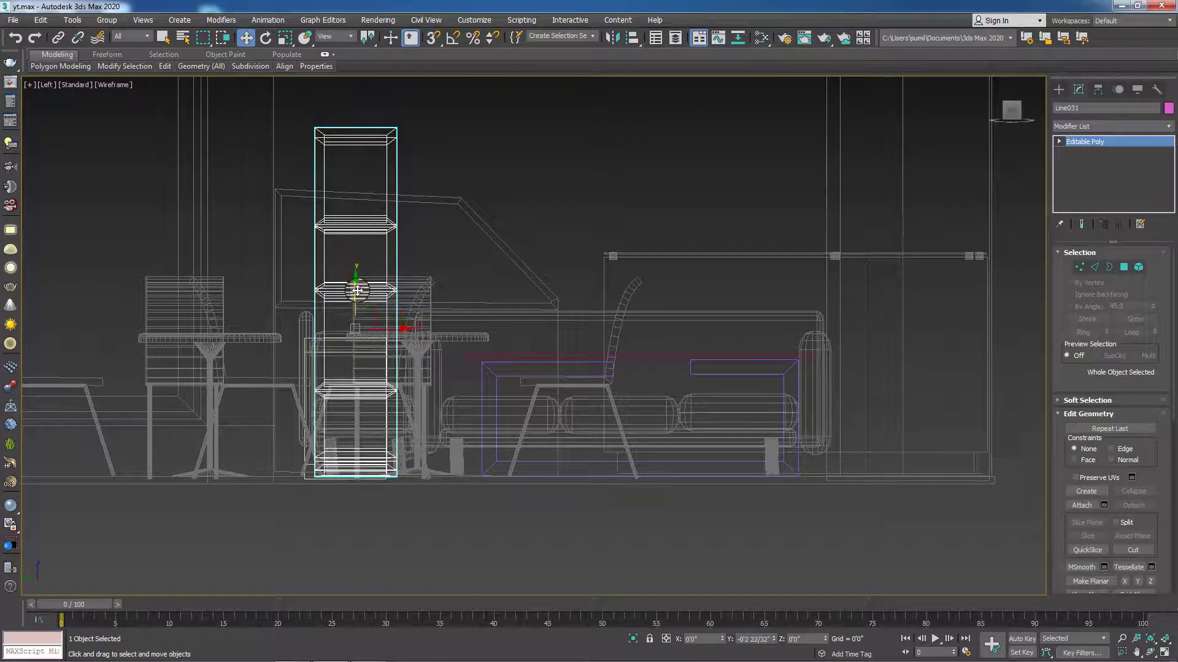
key(F3)
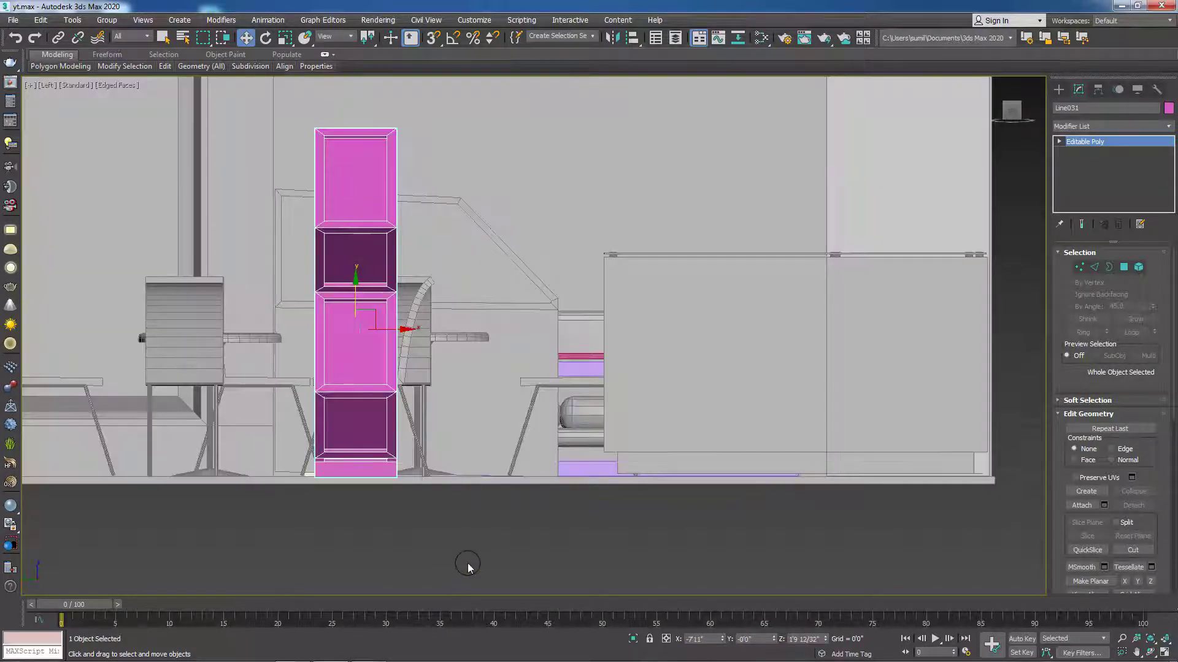
mouse_move(402, 552)
alt+middle_down()
mouse_move(333, 546)
mouse_move(333, 526)
alt+middle_up()
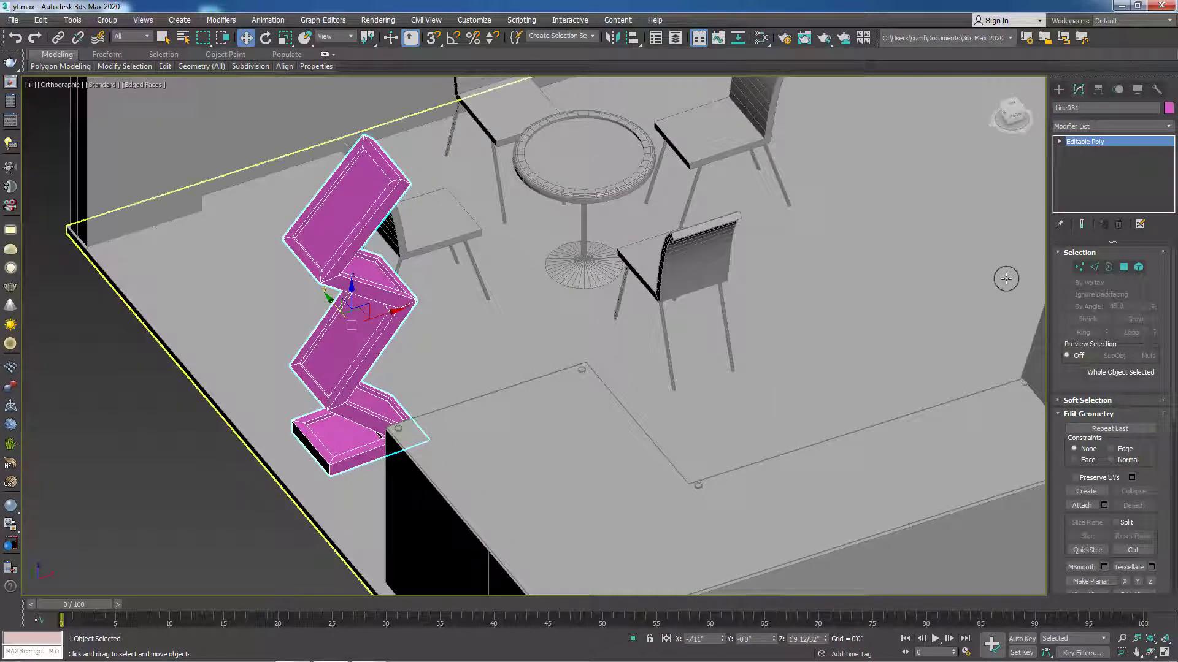
click(1082, 275)
mouse_move(276, 397)
mouse_down()
mouse_move(324, 468)
mouse_move(315, 472)
mouse_up()
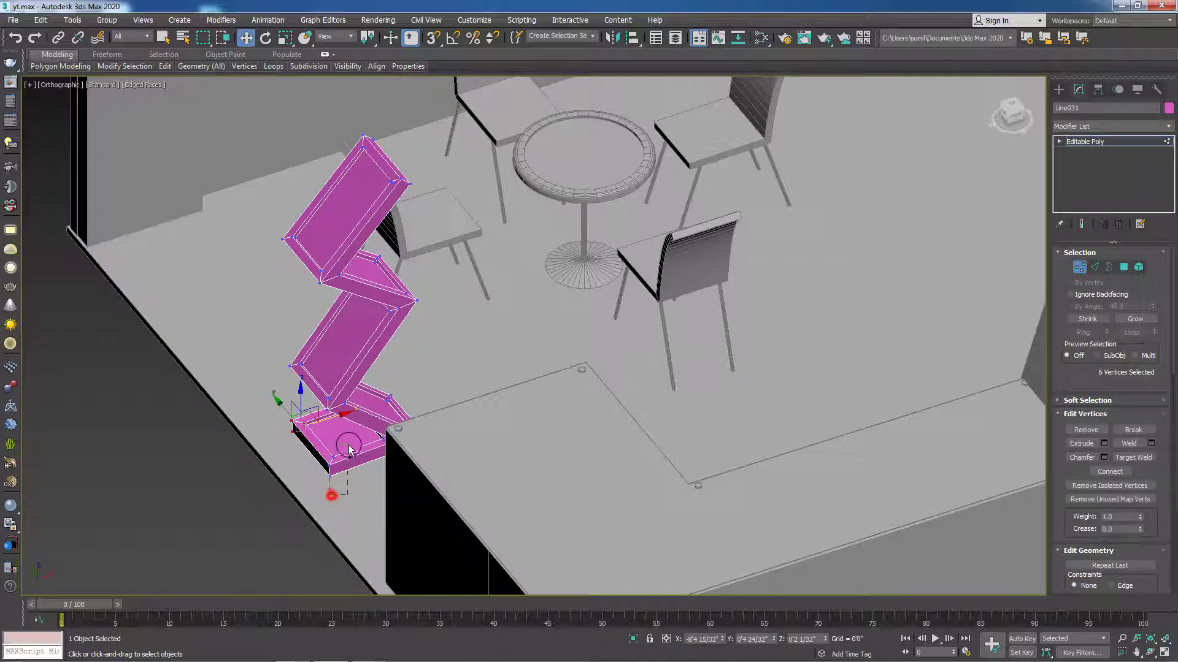
mouse_move(330, 500)
ctrl+mouse_down()
mouse_move(359, 437)
mouse_move(347, 436)
ctrl+mouse_up()
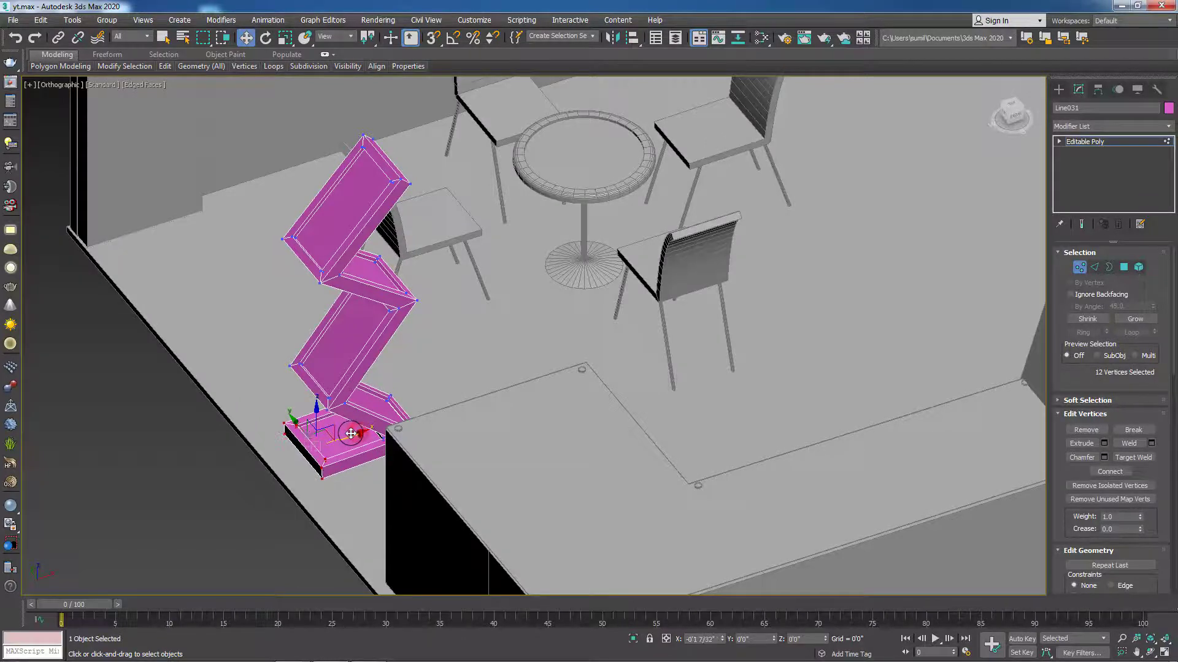
click(209, 508)
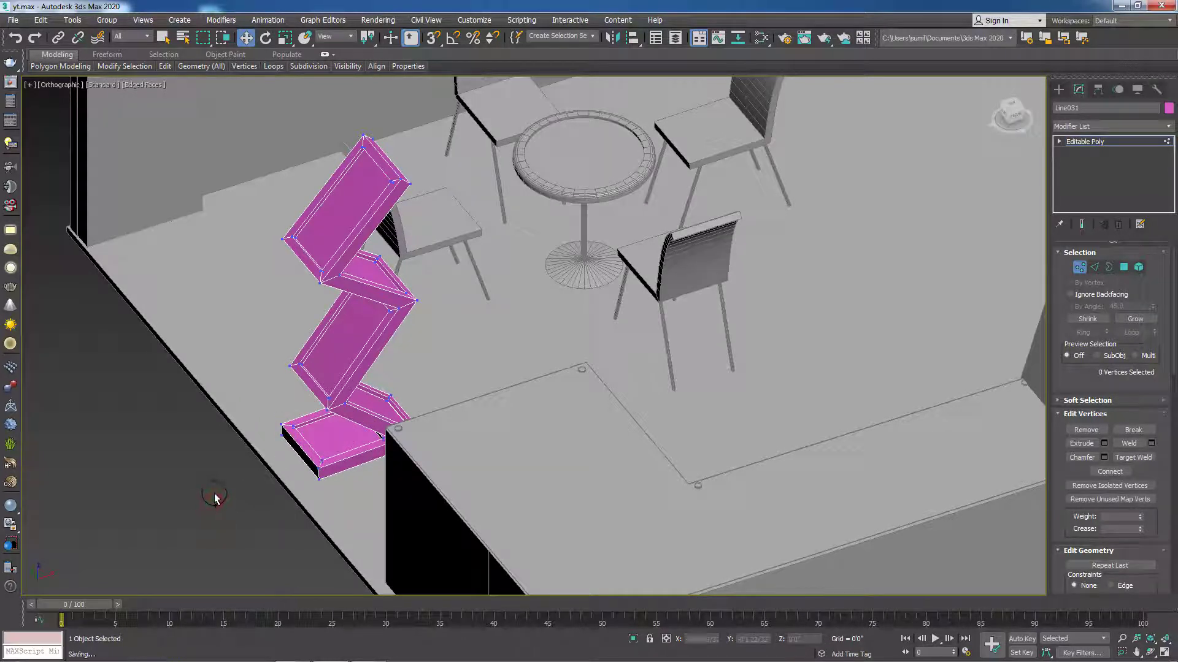
click(1078, 267)
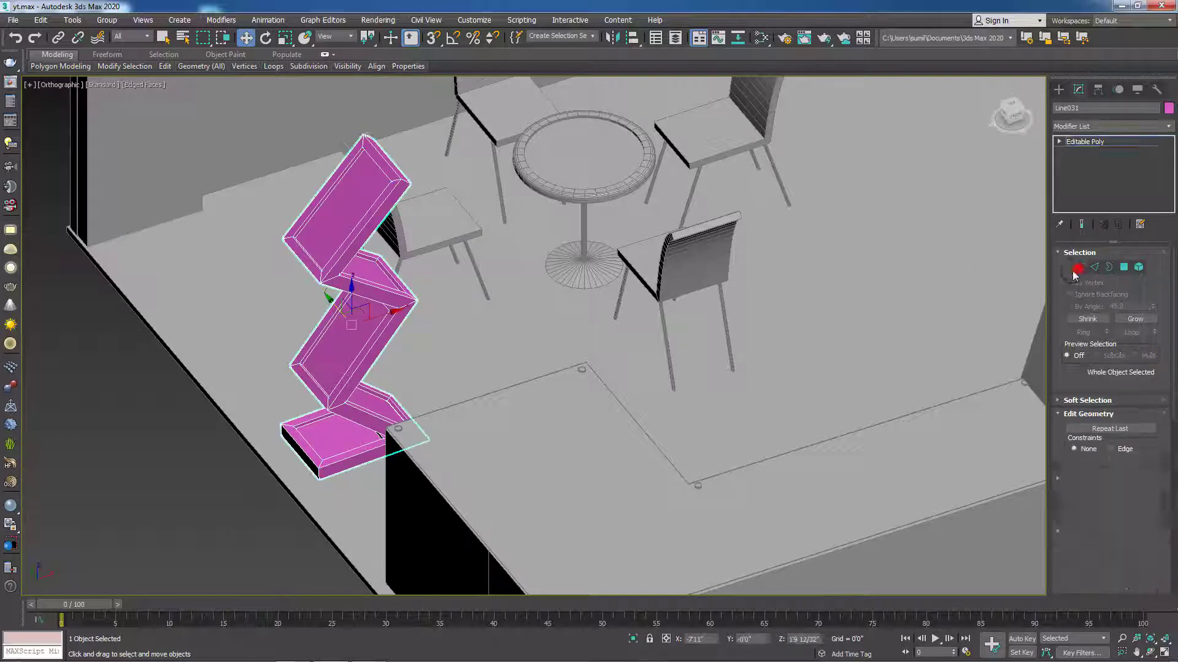
click(277, 526)
mouse_move(210, 526)
alt+middle_down()
mouse_move(255, 515)
mouse_move(257, 526)
mouse_move(357, 523)
alt+middle_up()
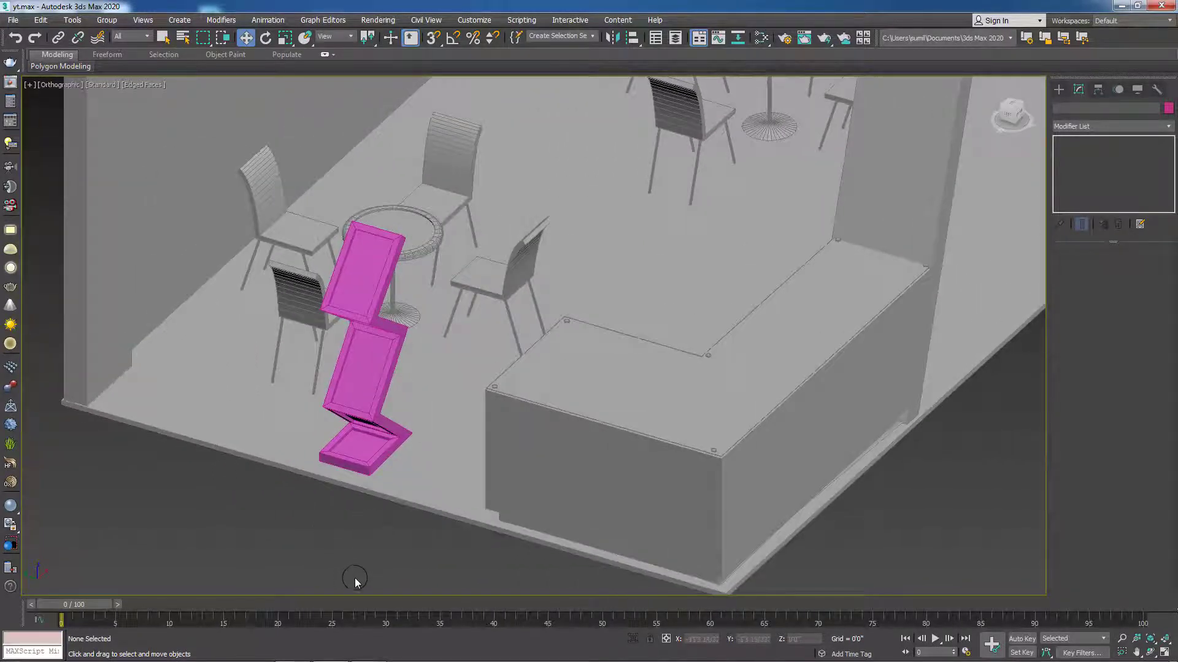
- Rotate Line031 about 90° upright and slide it along Y right beside the counter
scroll(355, 578, down, 4)
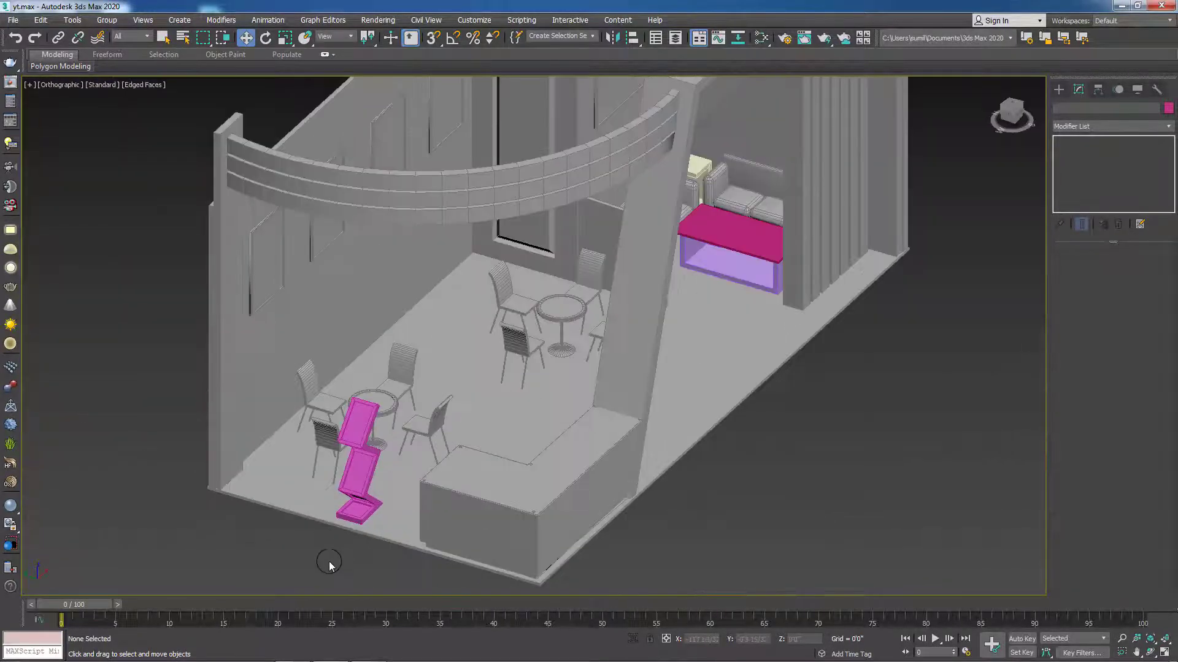
click(369, 481)
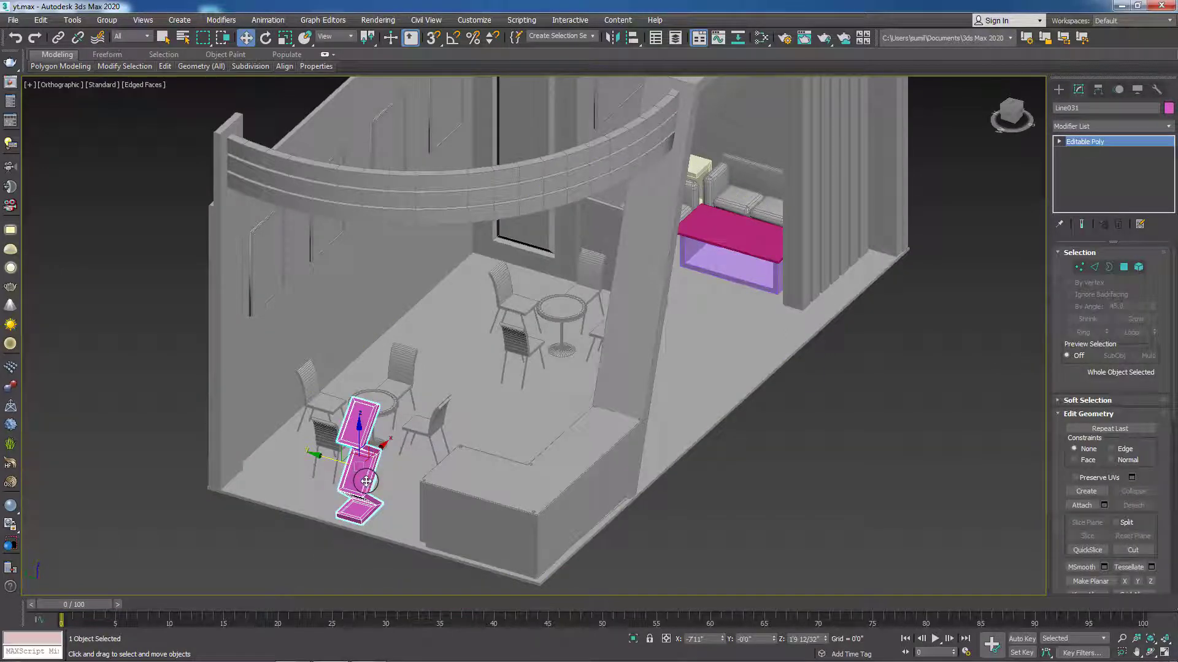
key(e)
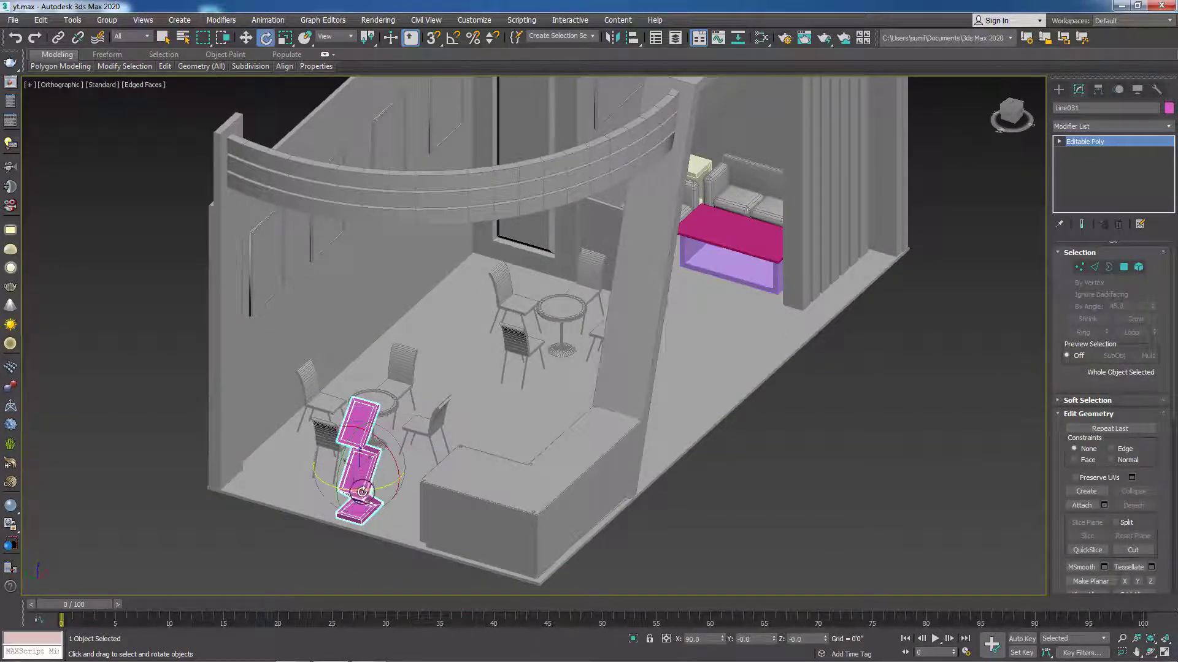
drag(362, 492, 389, 490)
key(w)
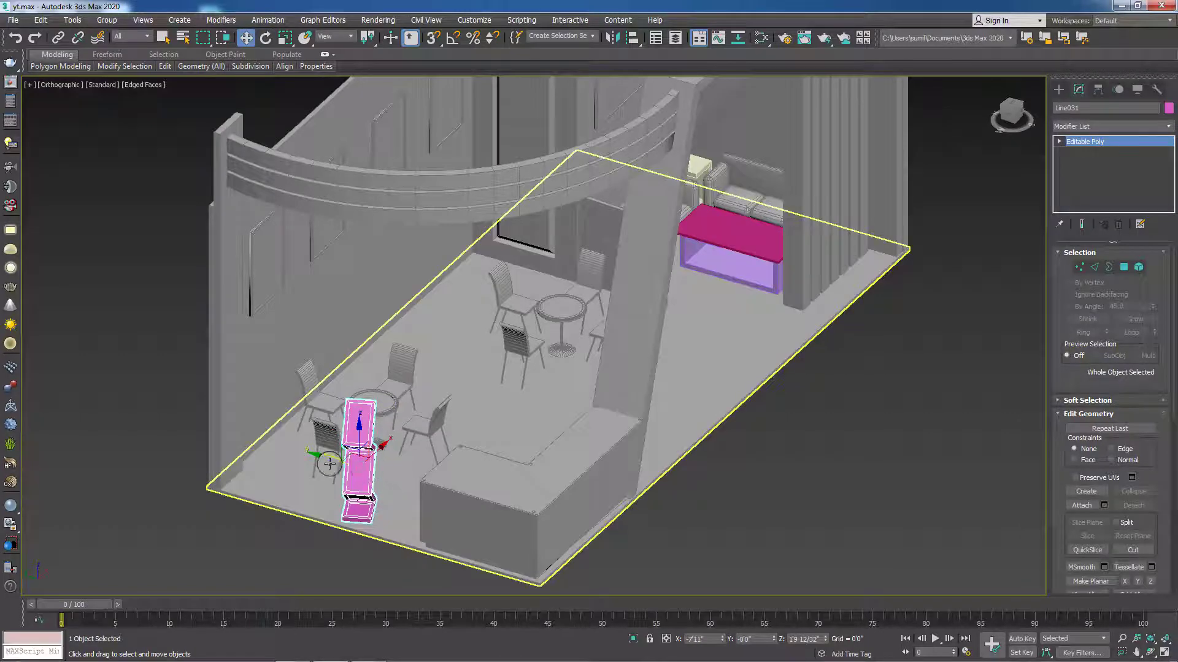
drag(330, 464, 358, 471)
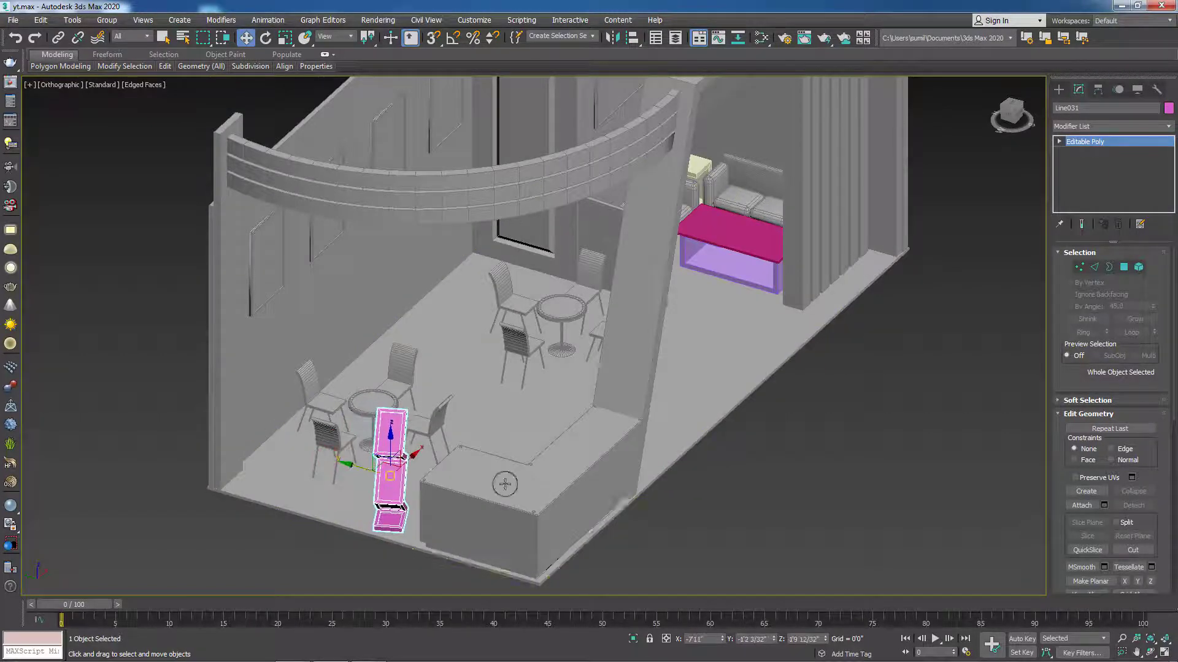
- Select all booth objects, give them one gray object colour, then deselect
click(623, 449)
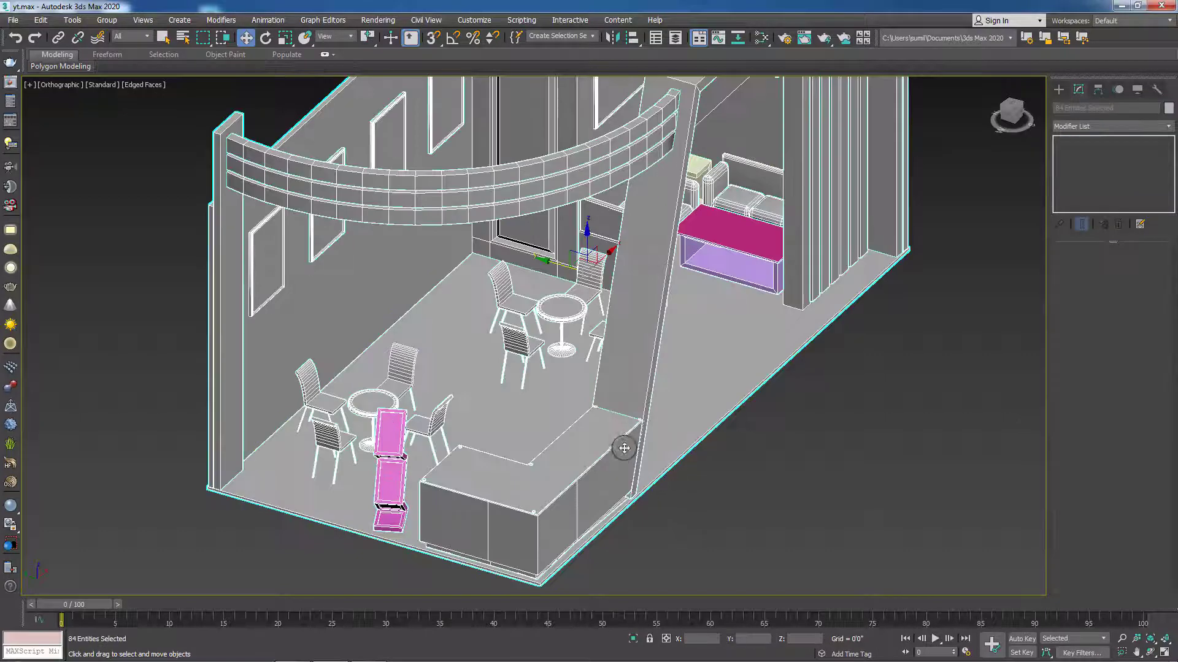
click(1168, 108)
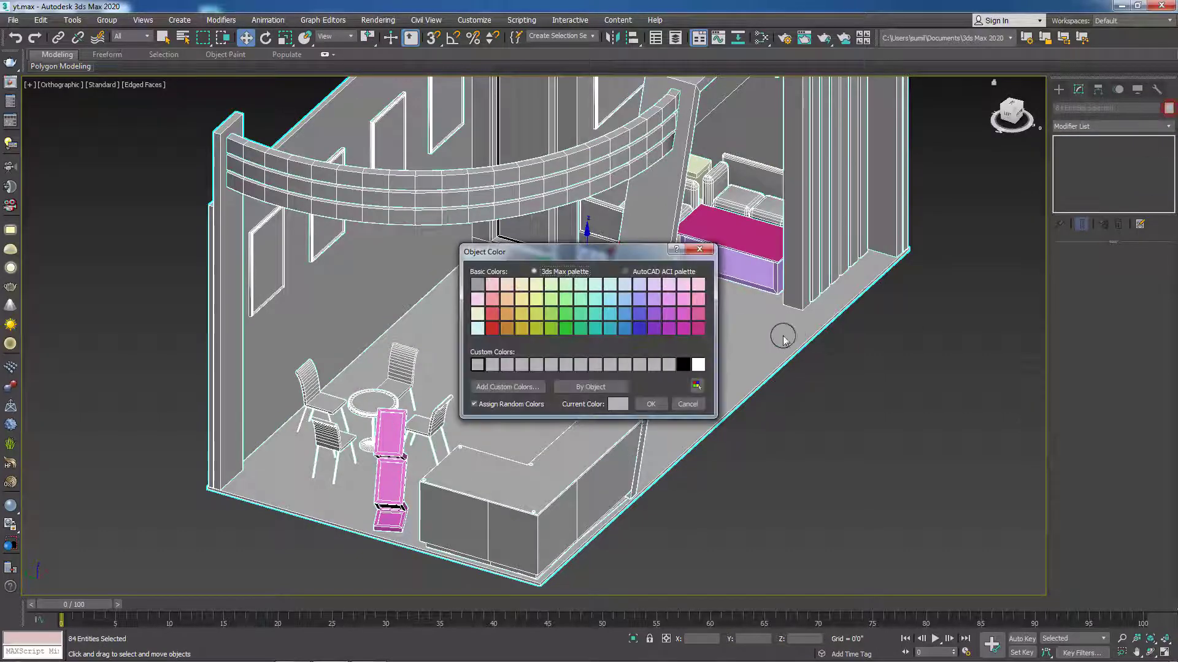
click(658, 404)
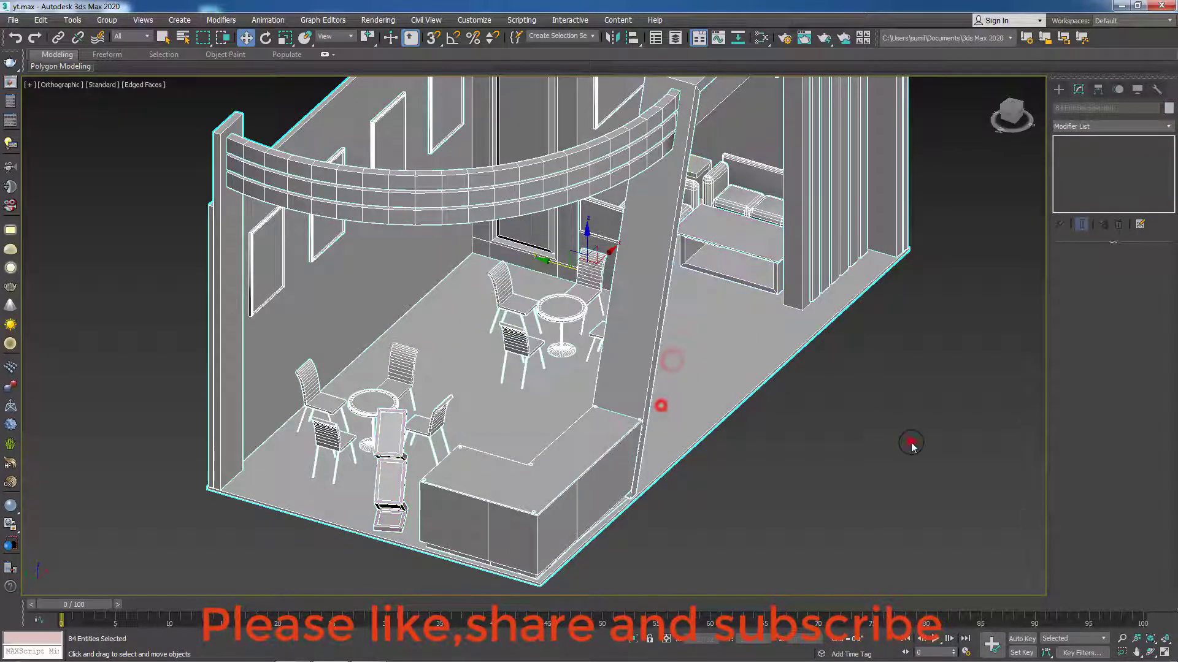
click(911, 444)
mouse_move(770, 476)
alt+middle_down()
mouse_move(746, 485)
mouse_move(779, 500)
mouse_move(744, 544)
mouse_move(728, 531)
mouse_move(708, 538)
mouse_move(760, 531)
alt+middle_up()
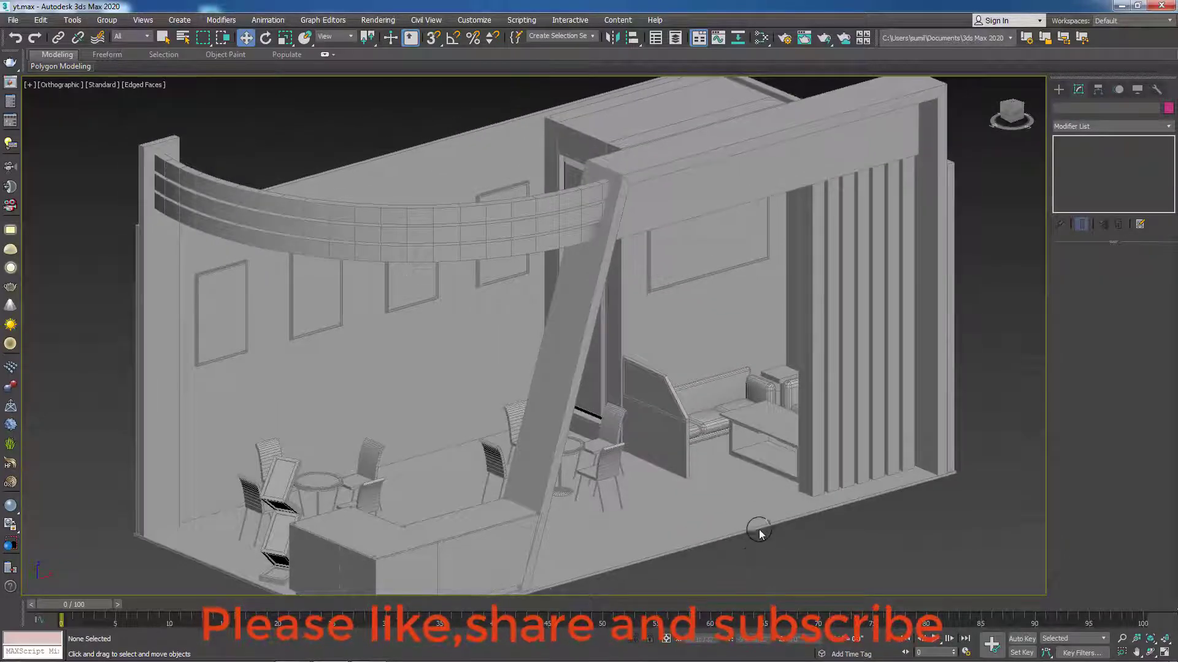